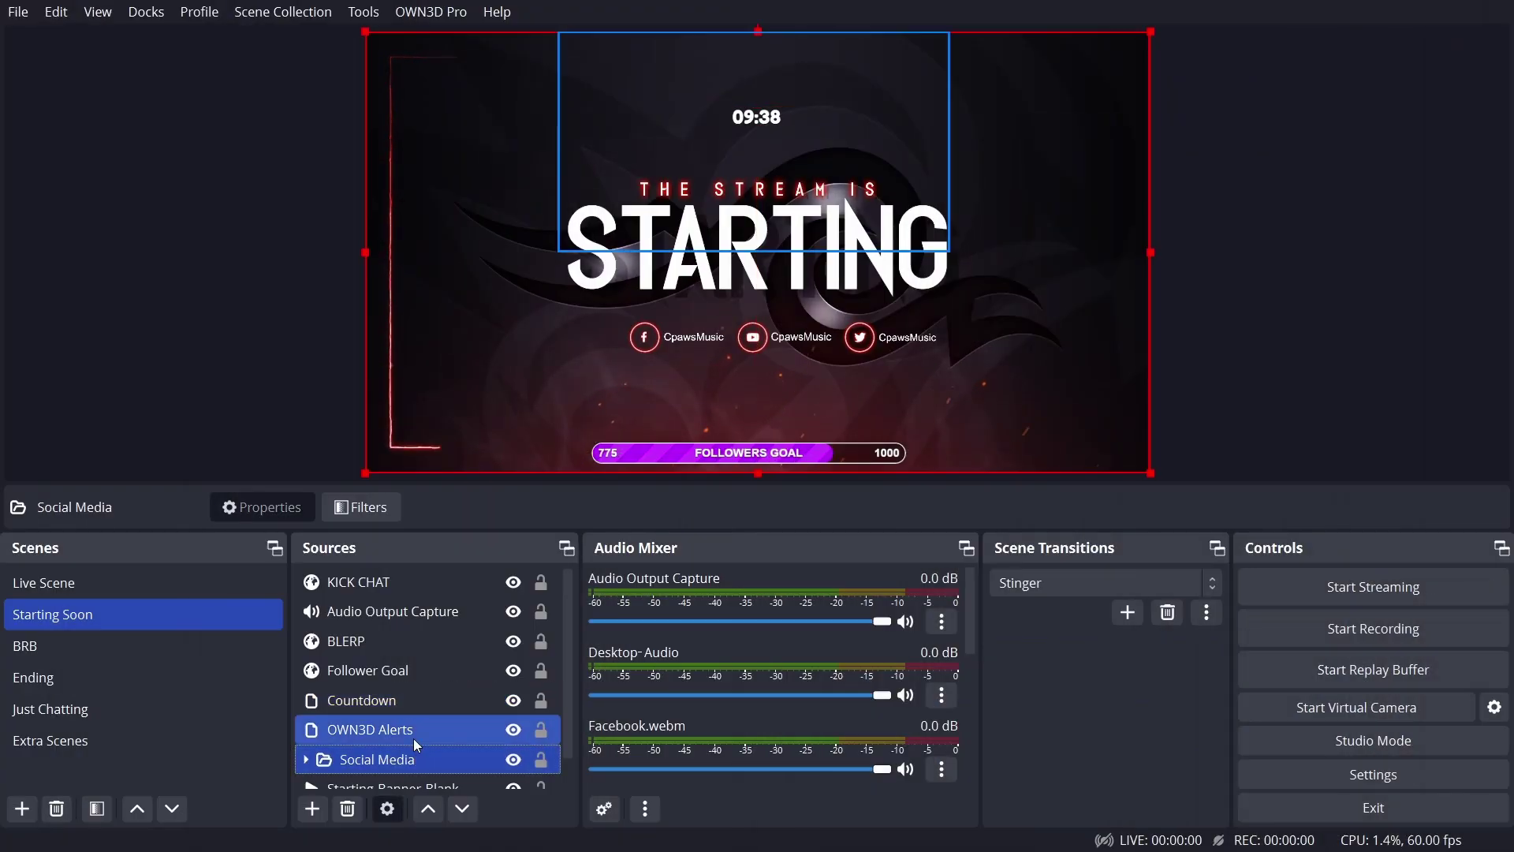
# Open OBS Settings from the Controls dock on its General page (English, Yami theme).
pyautogui.click(410, 700)
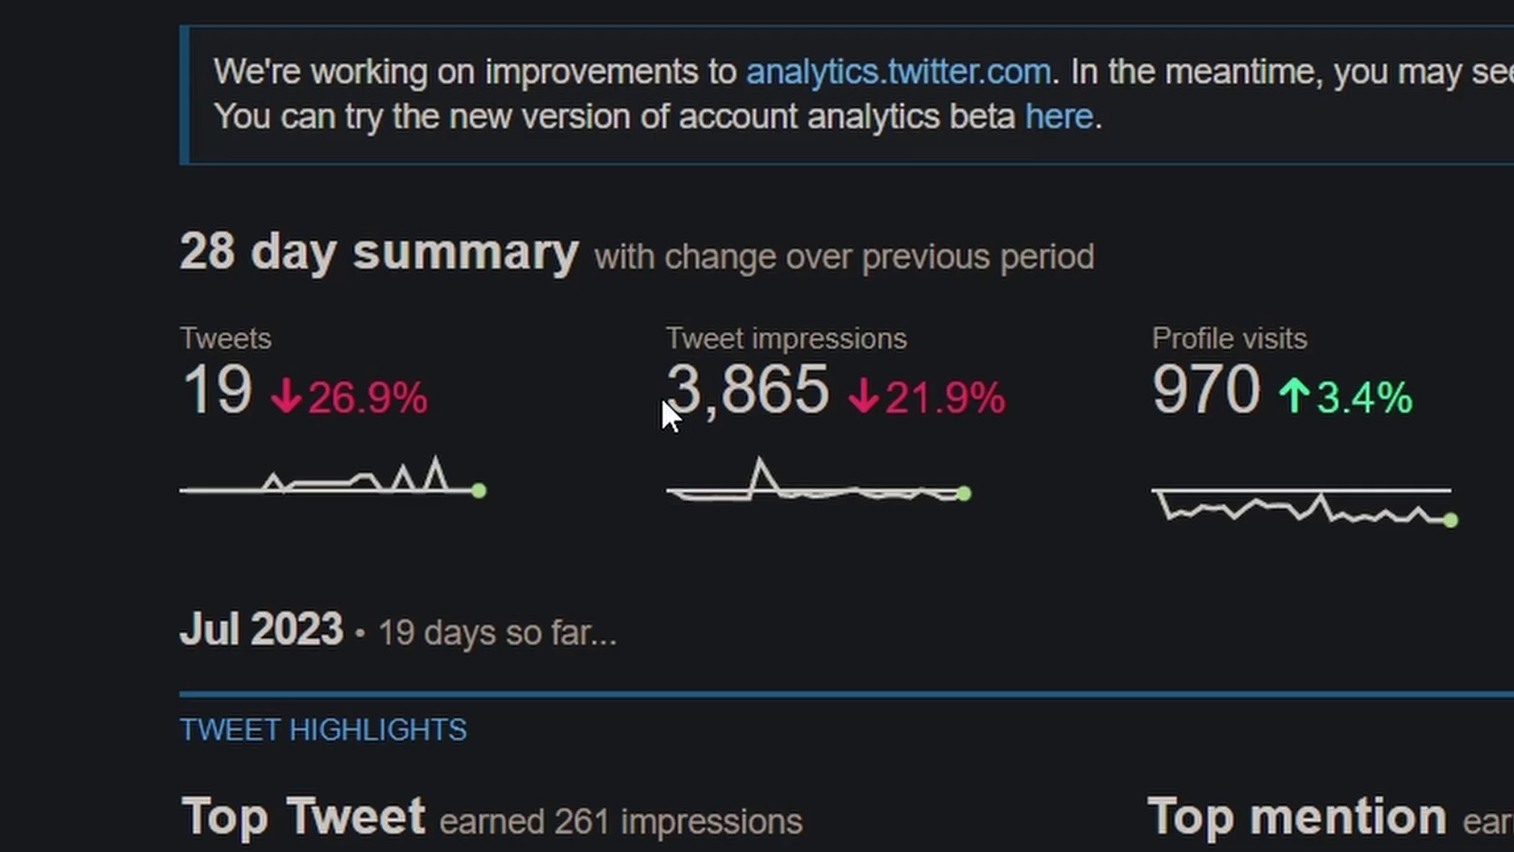
pyautogui.moveTo(1232, 434)
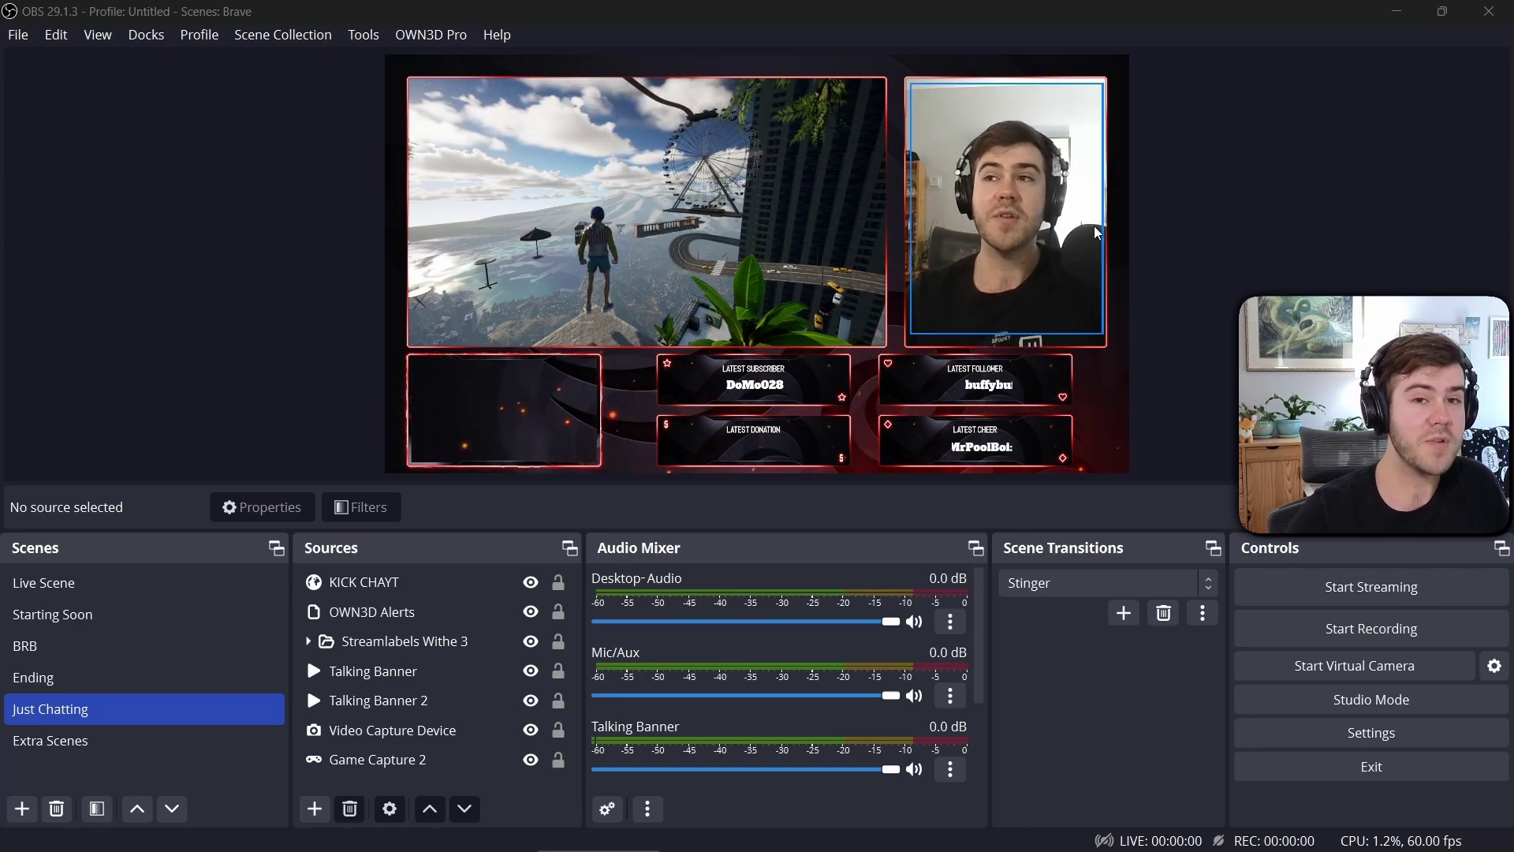
# Keep Advanced output mode and enable the Replay Buffer (60 s, 1024 MB), then apply.
pyautogui.click(1331, 733)
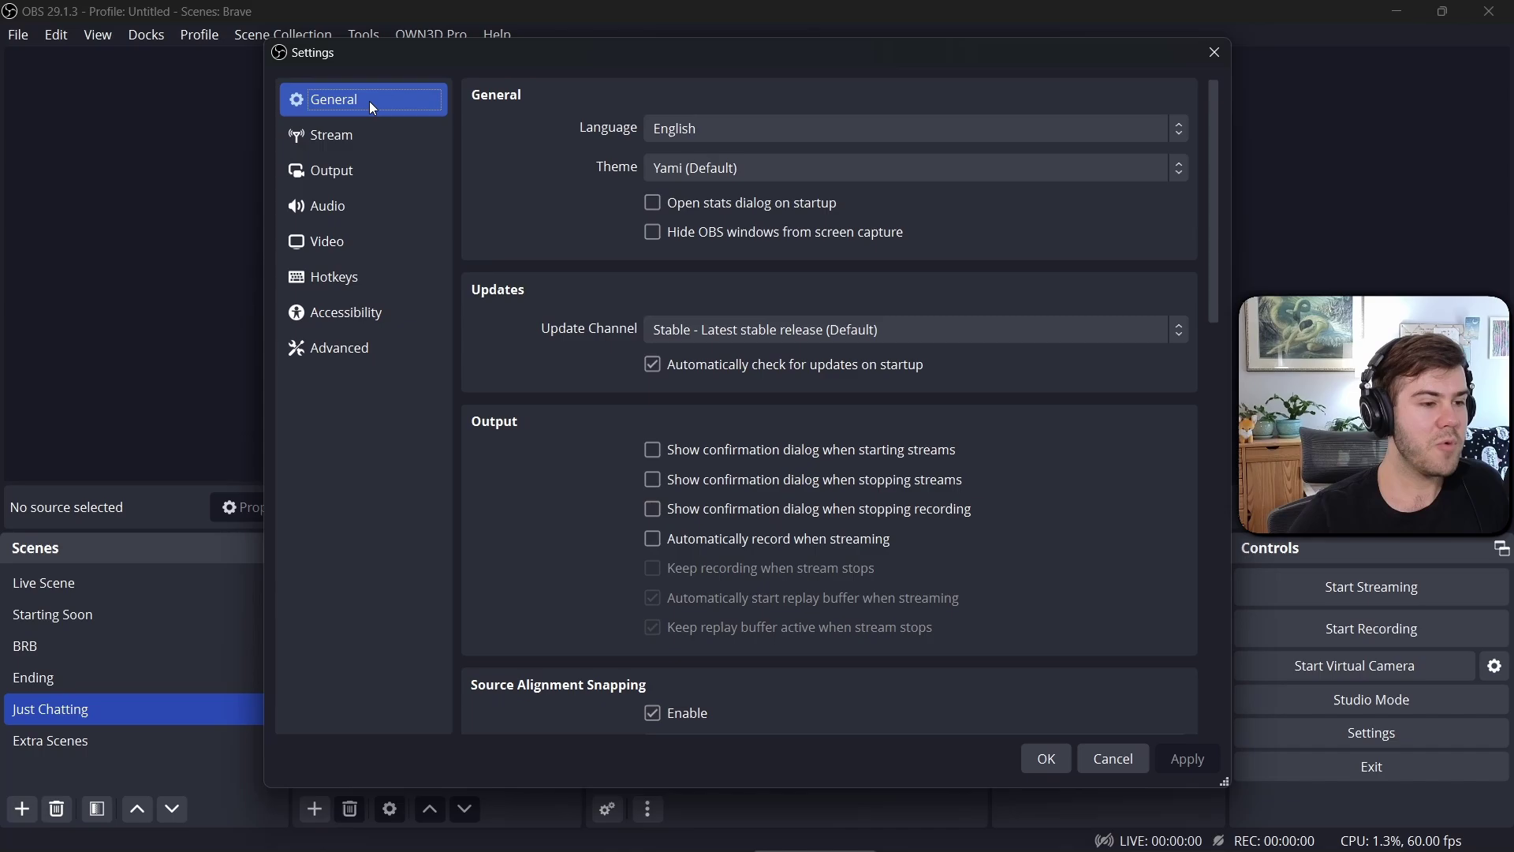
pyautogui.click(362, 161)
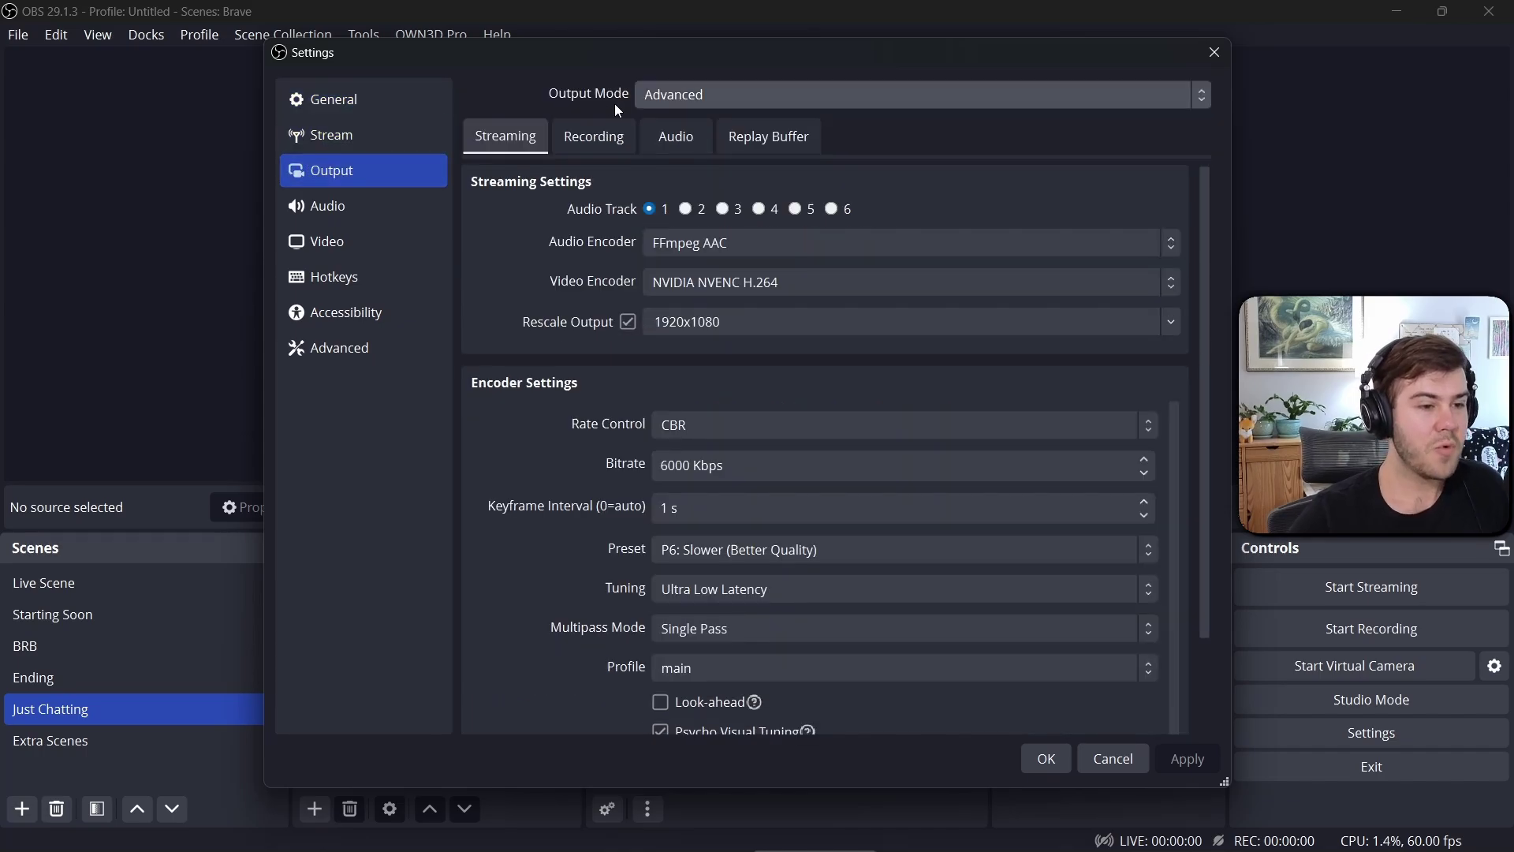
pyautogui.click(719, 93)
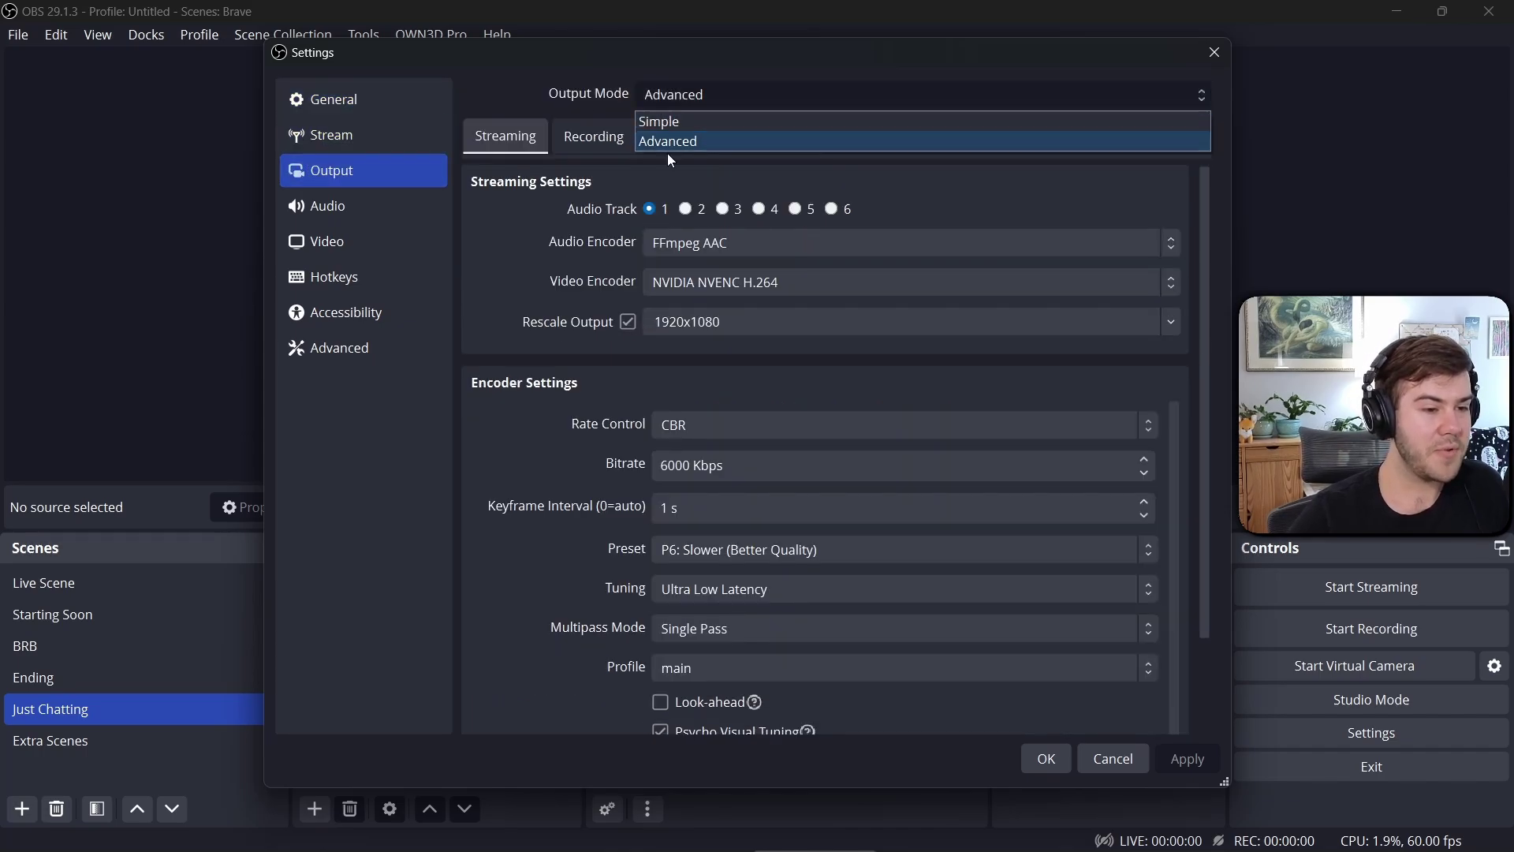
pyautogui.click(486, 75)
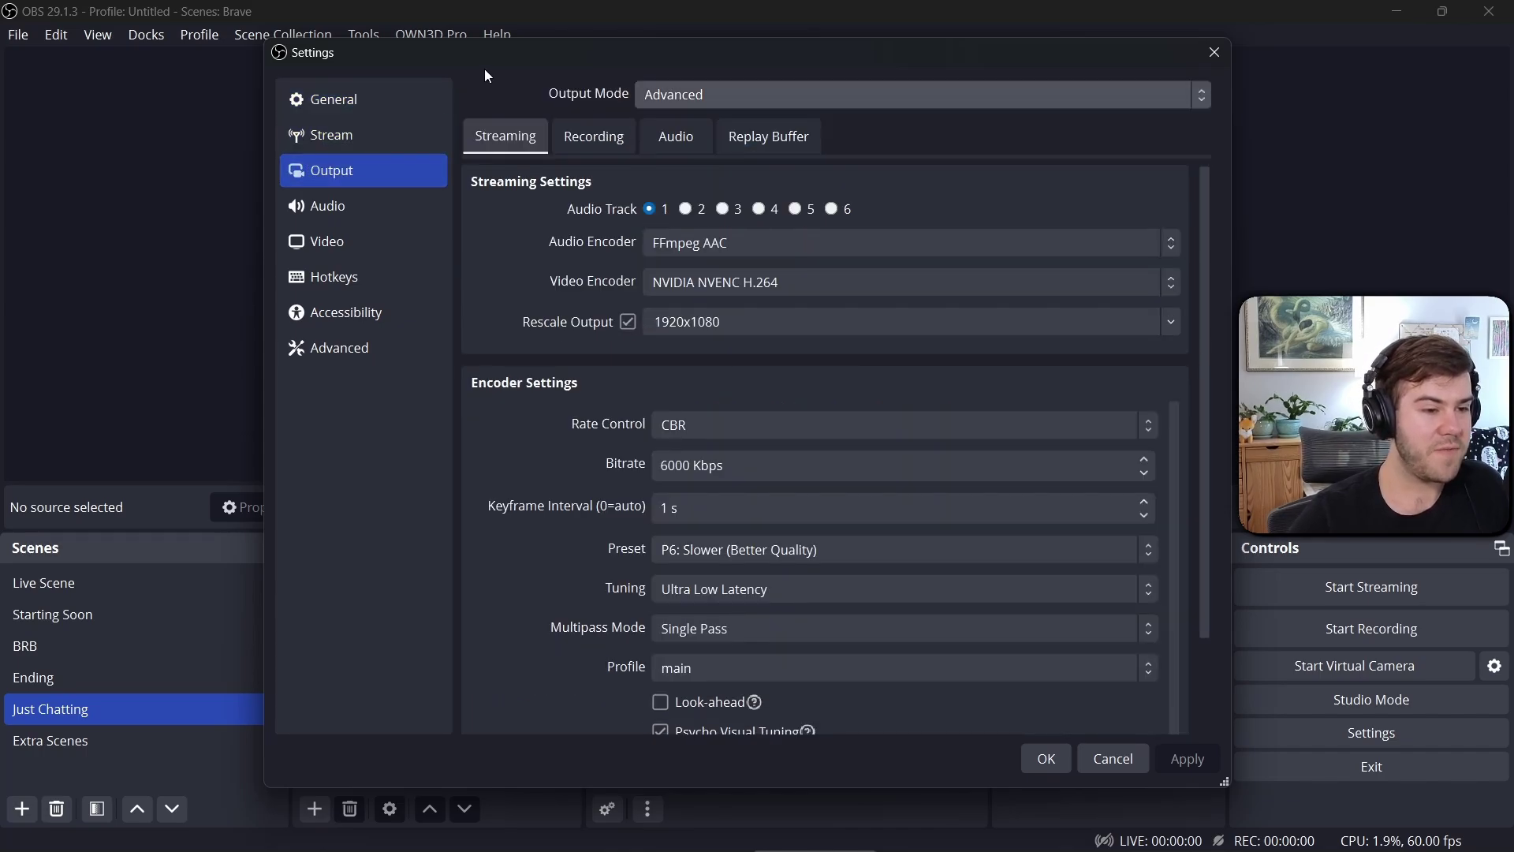
pyautogui.click(764, 144)
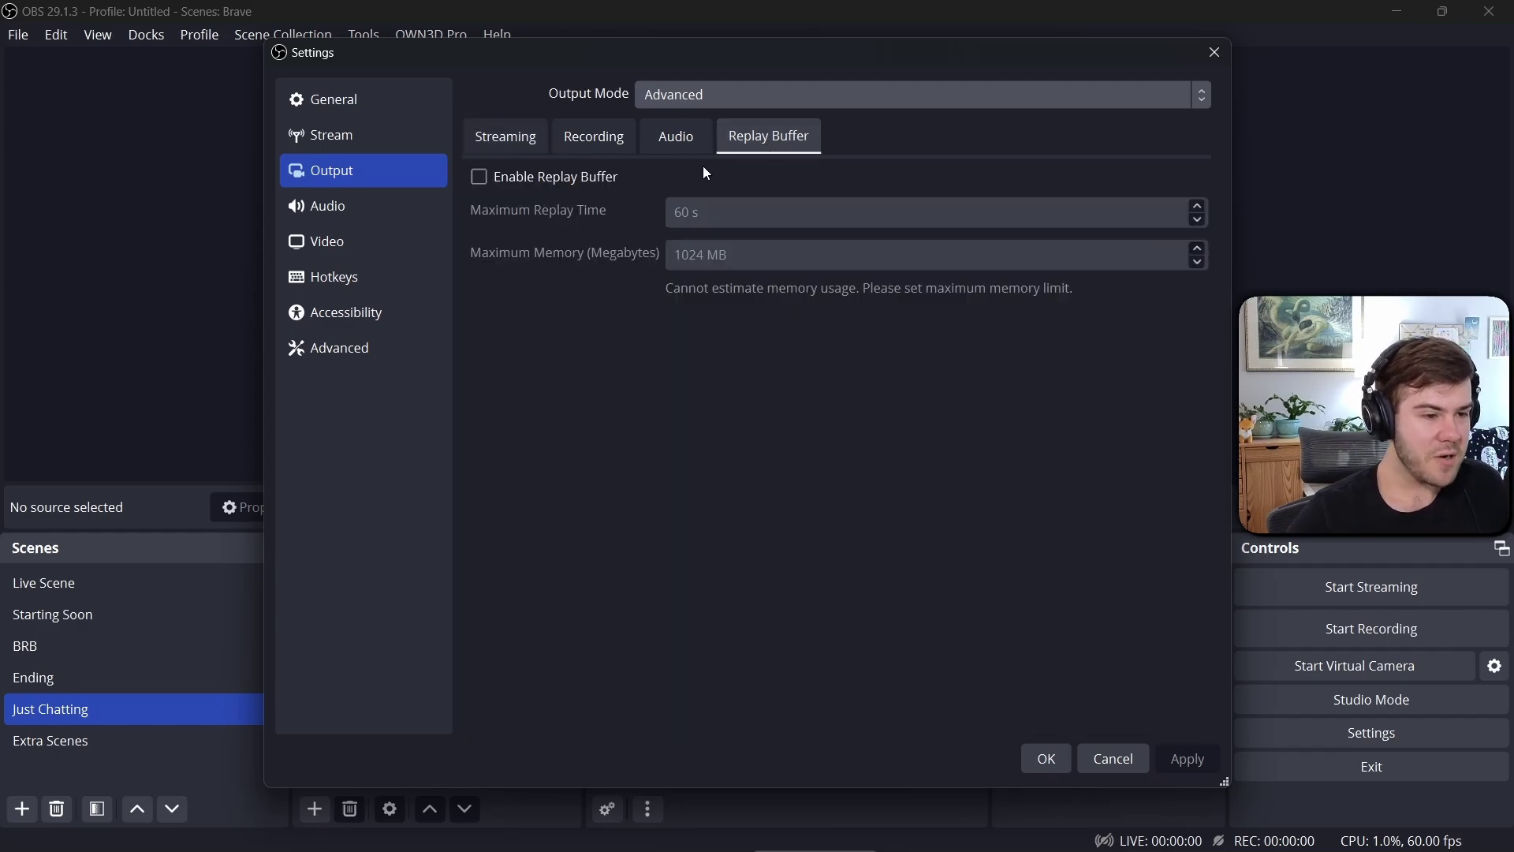
pyautogui.click(479, 177)
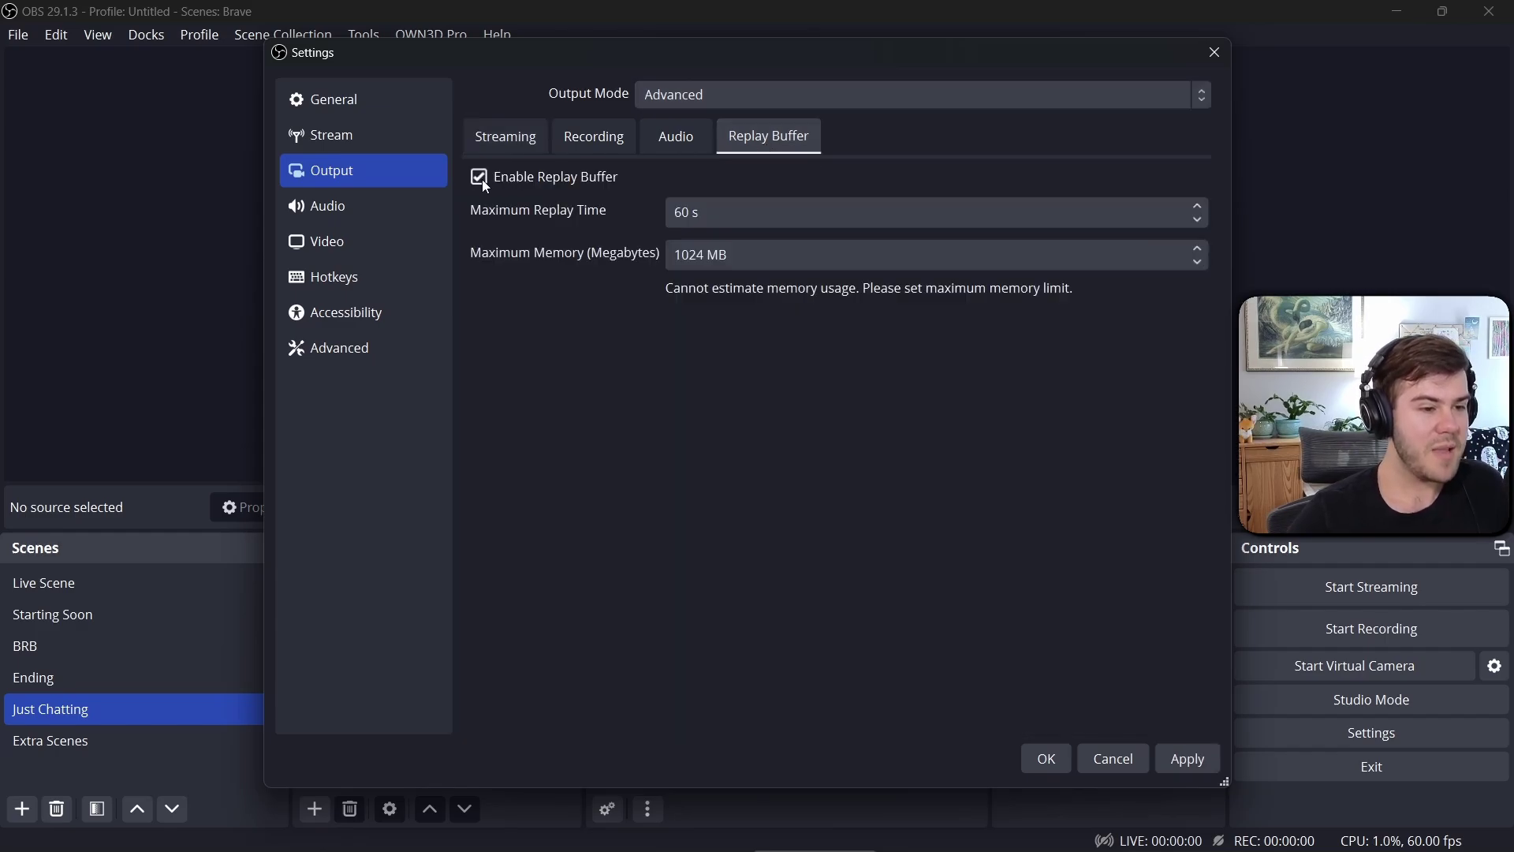
pyautogui.click(1187, 759)
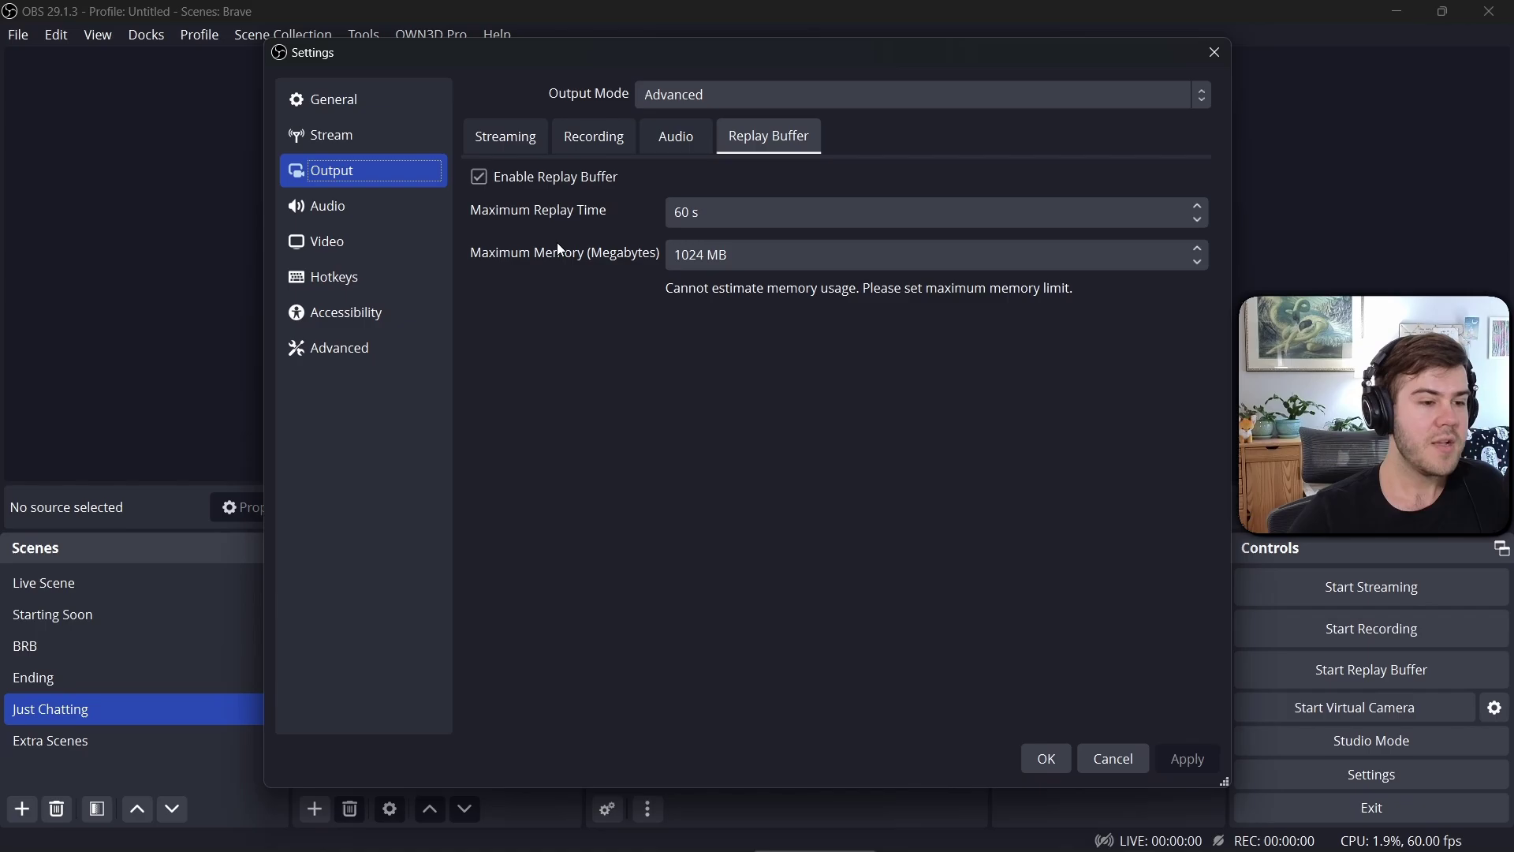
pyautogui.click(700, 211)
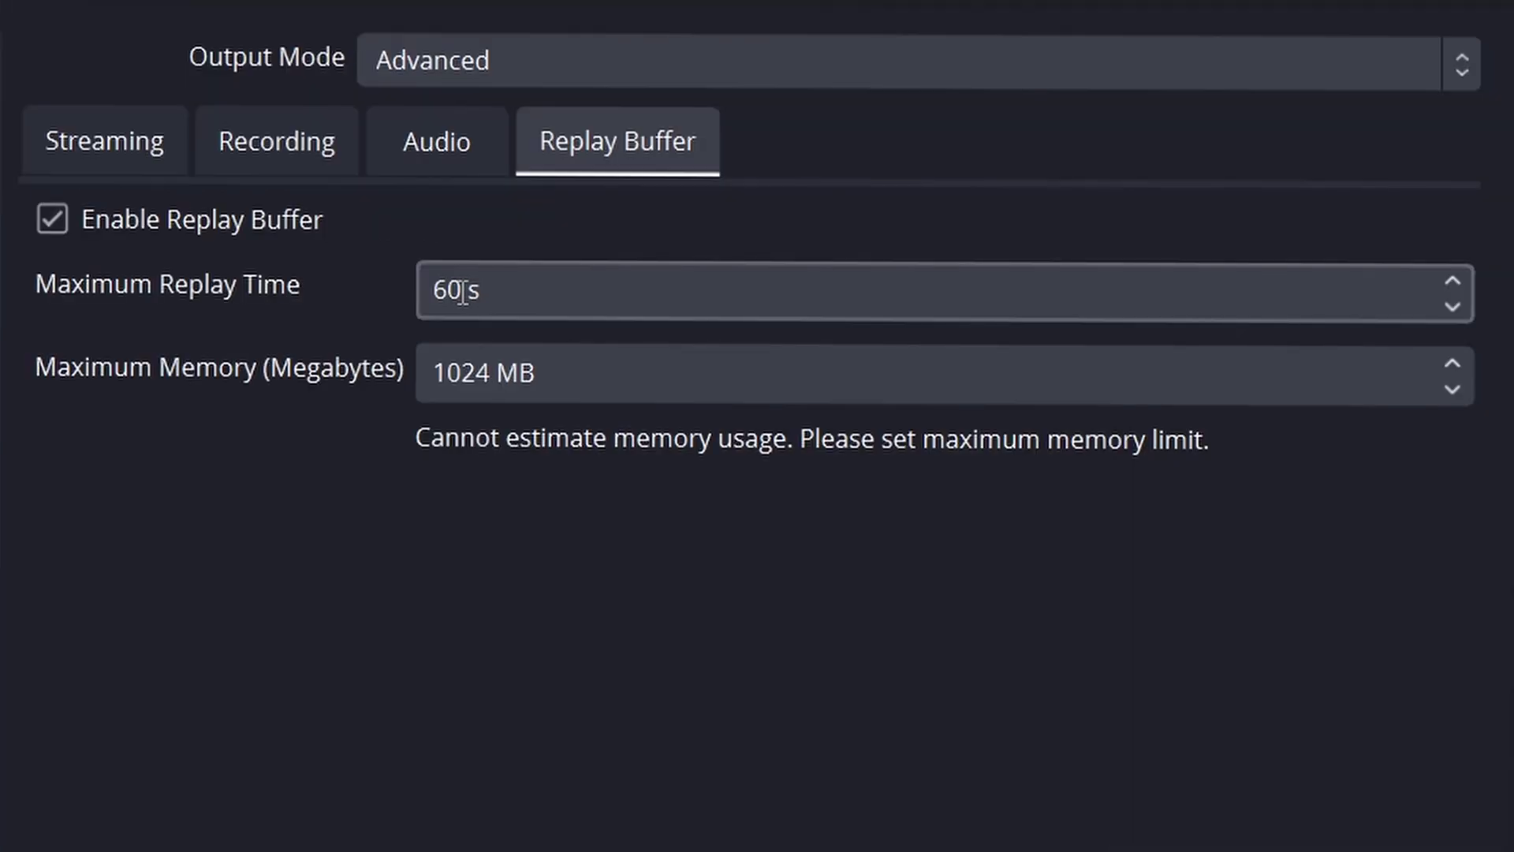
pyautogui.moveTo(462, 290); pyautogui.dragTo(432, 292)
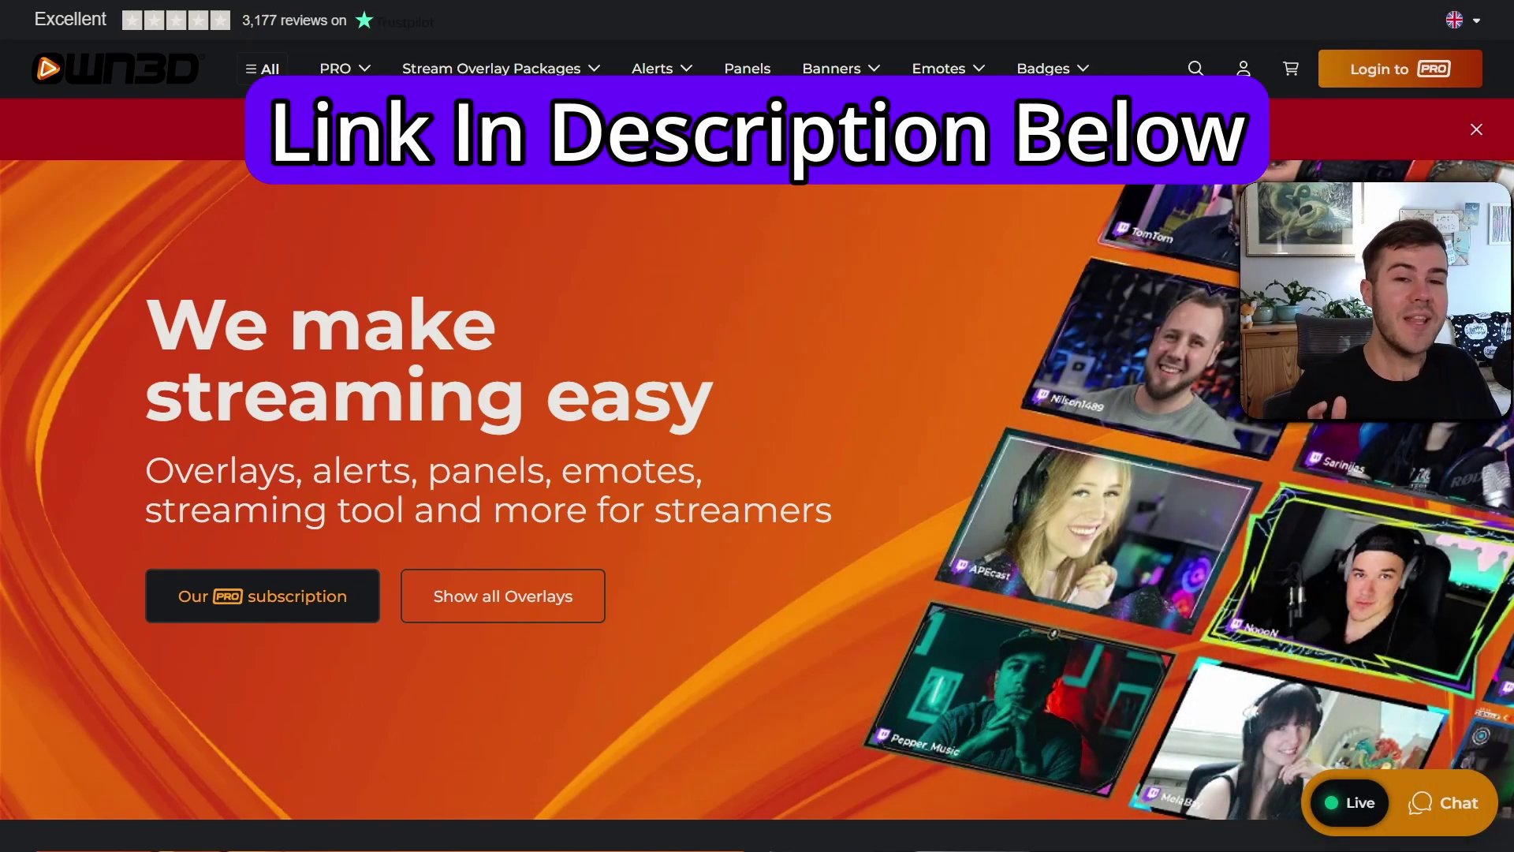
# Scroll to Stream Design Bestseller and open the Brave Stream Overlay Package card.
pyautogui.scroll(-15, 926, 385)
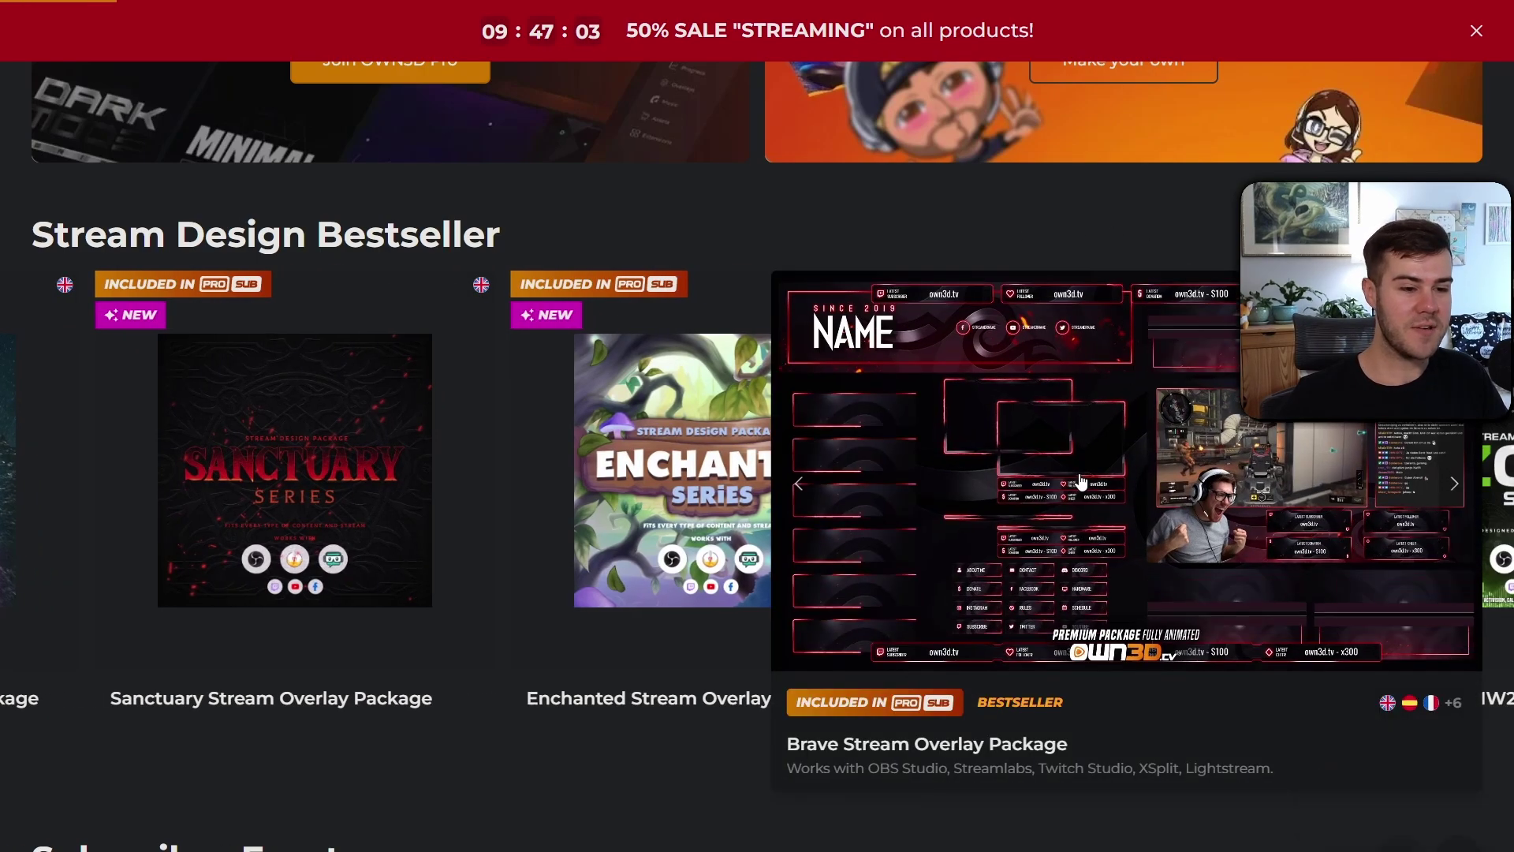
pyautogui.click(1080, 476)
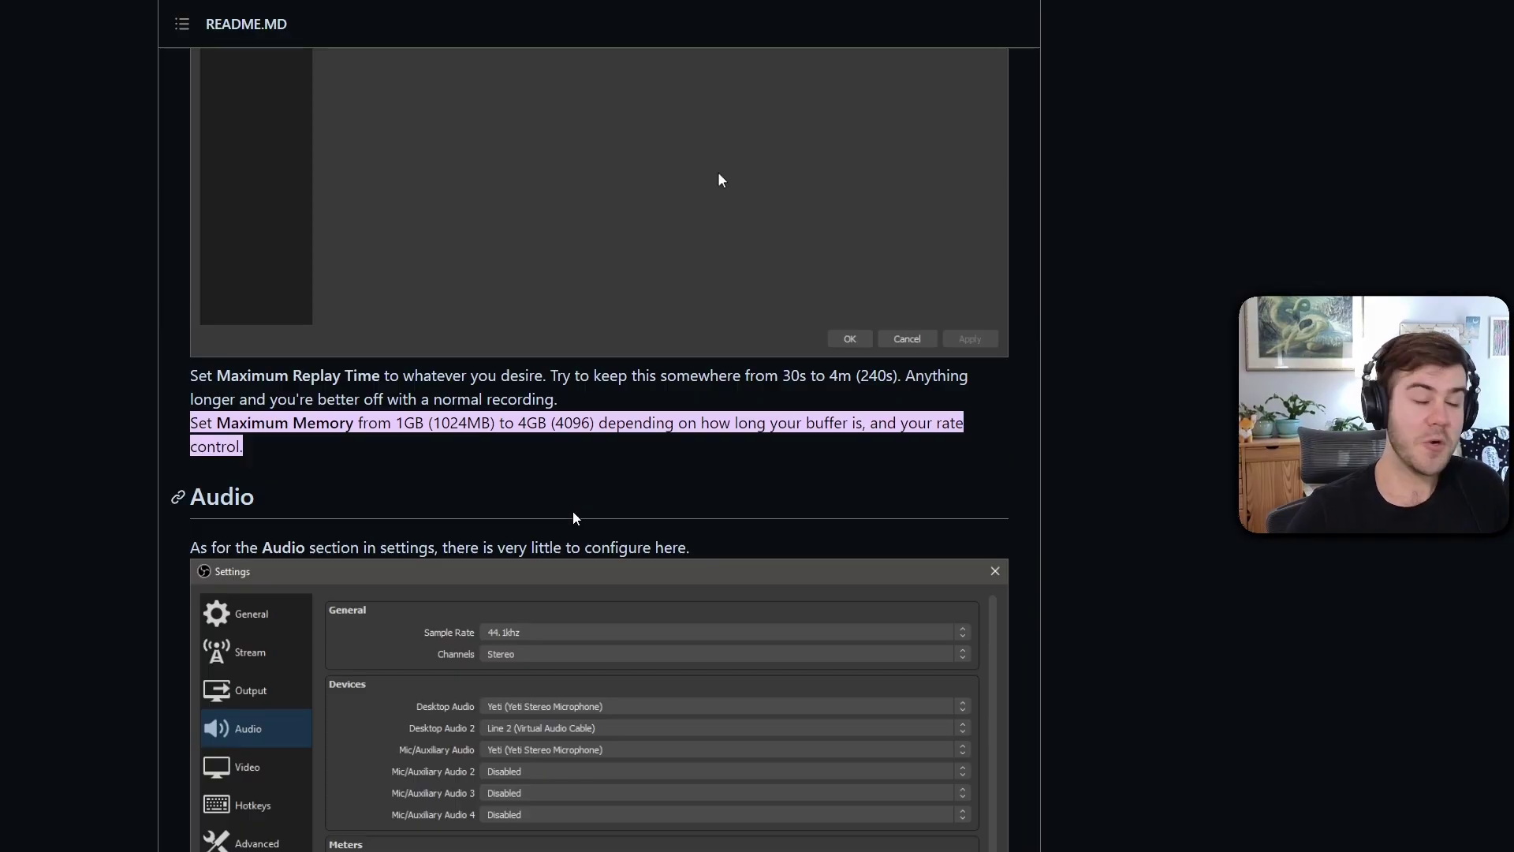
pyautogui.moveTo(192, 429); pyautogui.dragTo(276, 468)
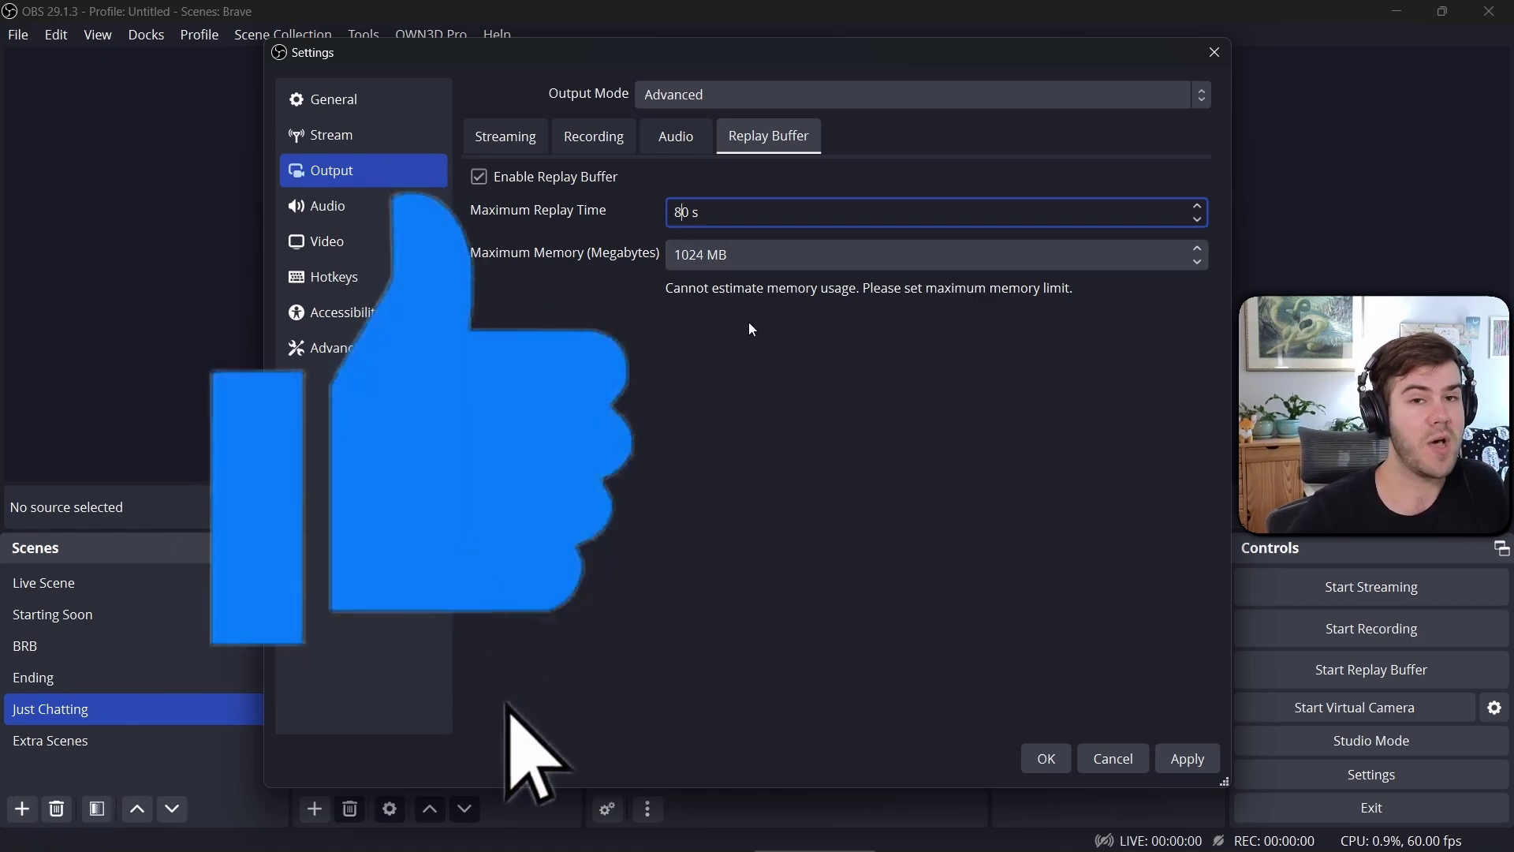
# Apply the 80 s maximum replay time, keeping memory at 1024 MB.
pyautogui.click(1189, 759)
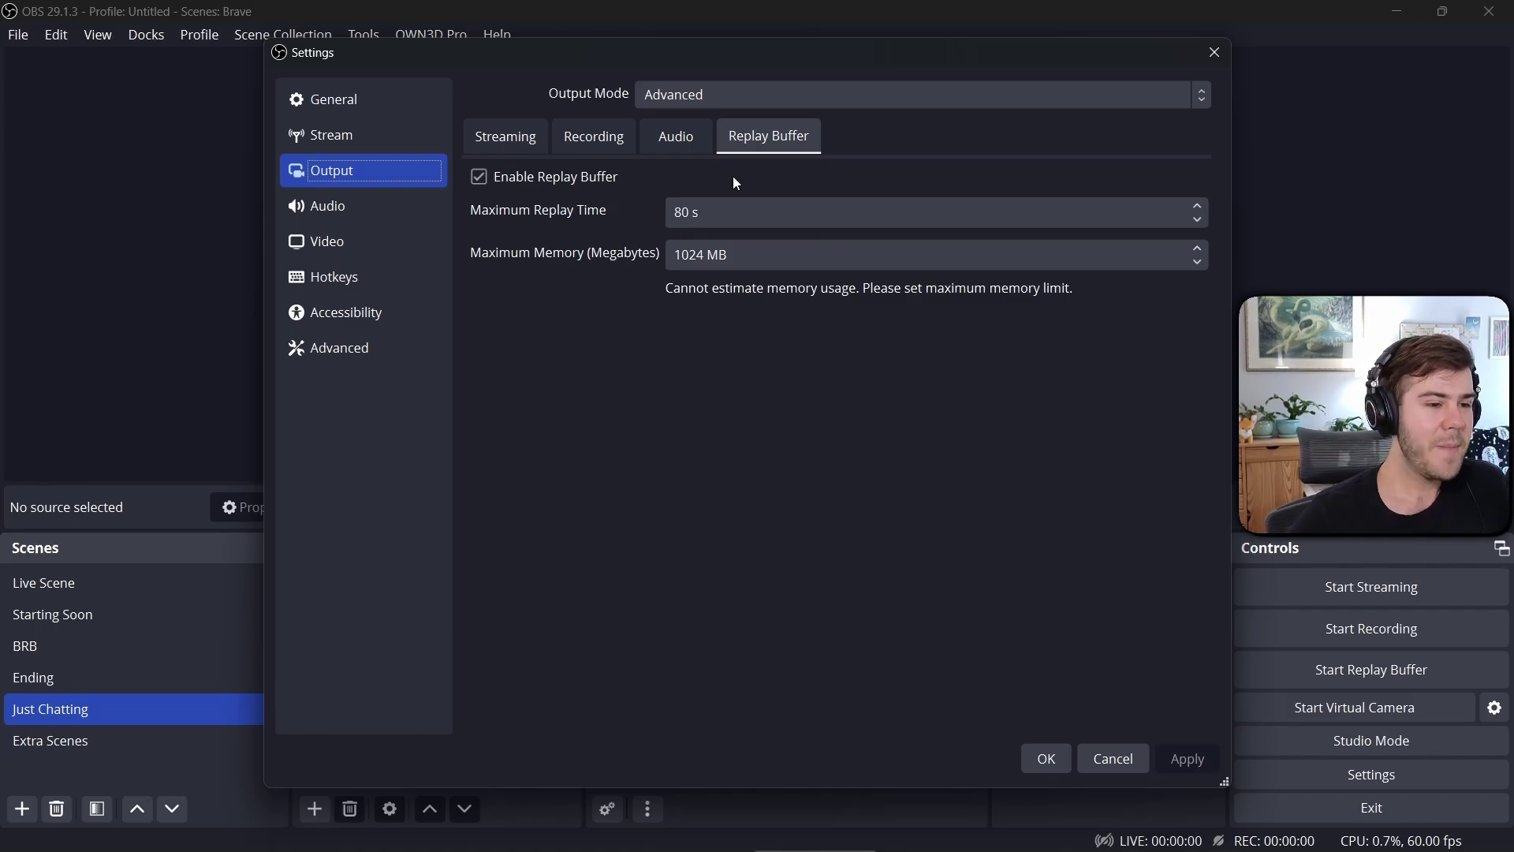
# Review the Recording tab: MP4 format, NVENC encoder, audio tracks 2 and 3, CQP 17.
pyautogui.click(610, 152)
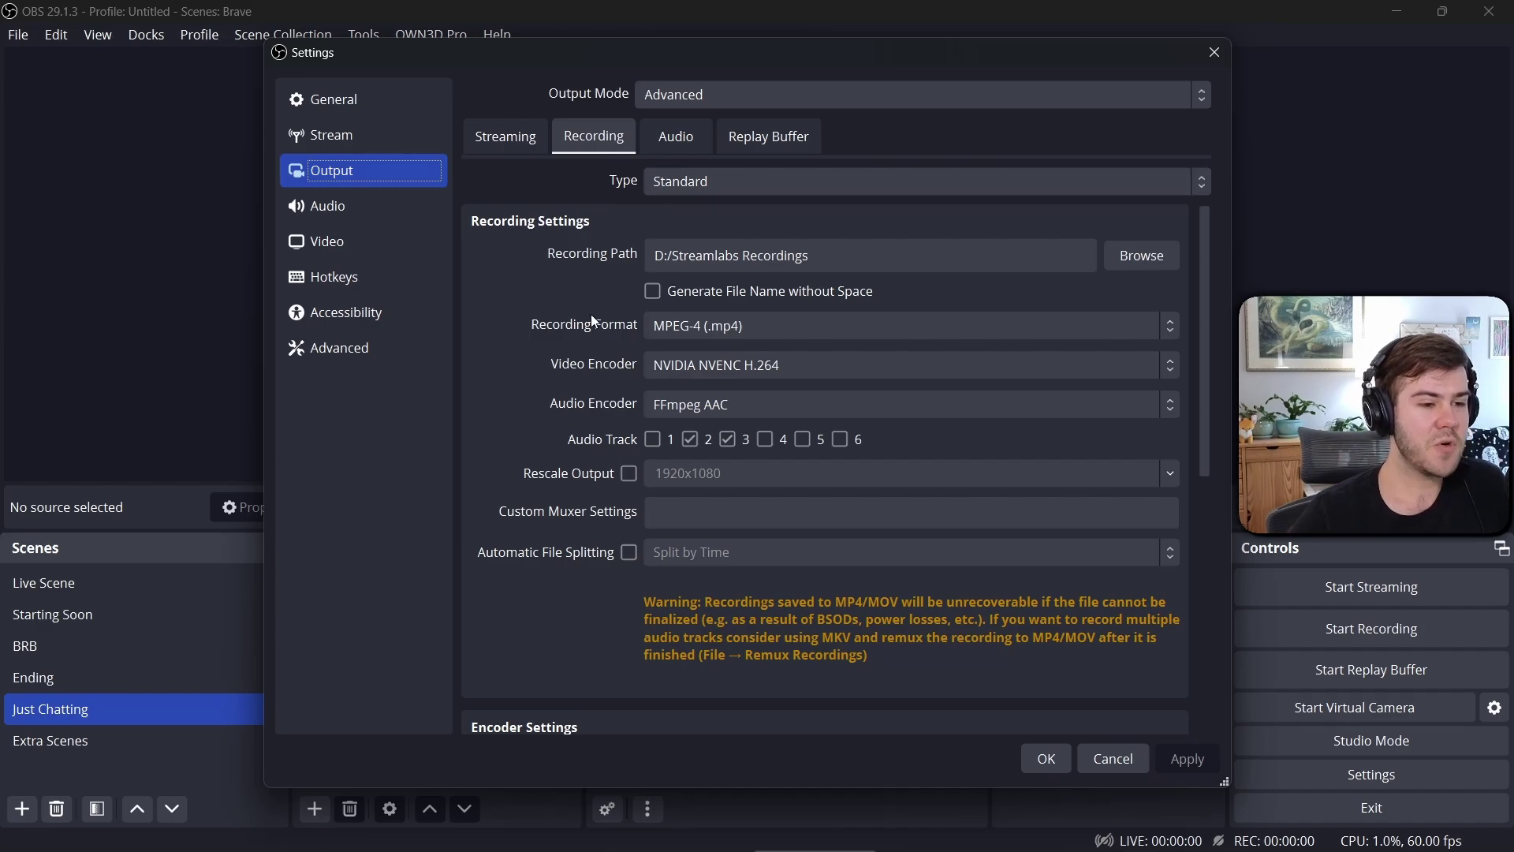
pyautogui.scroll(-6, 588, 316)
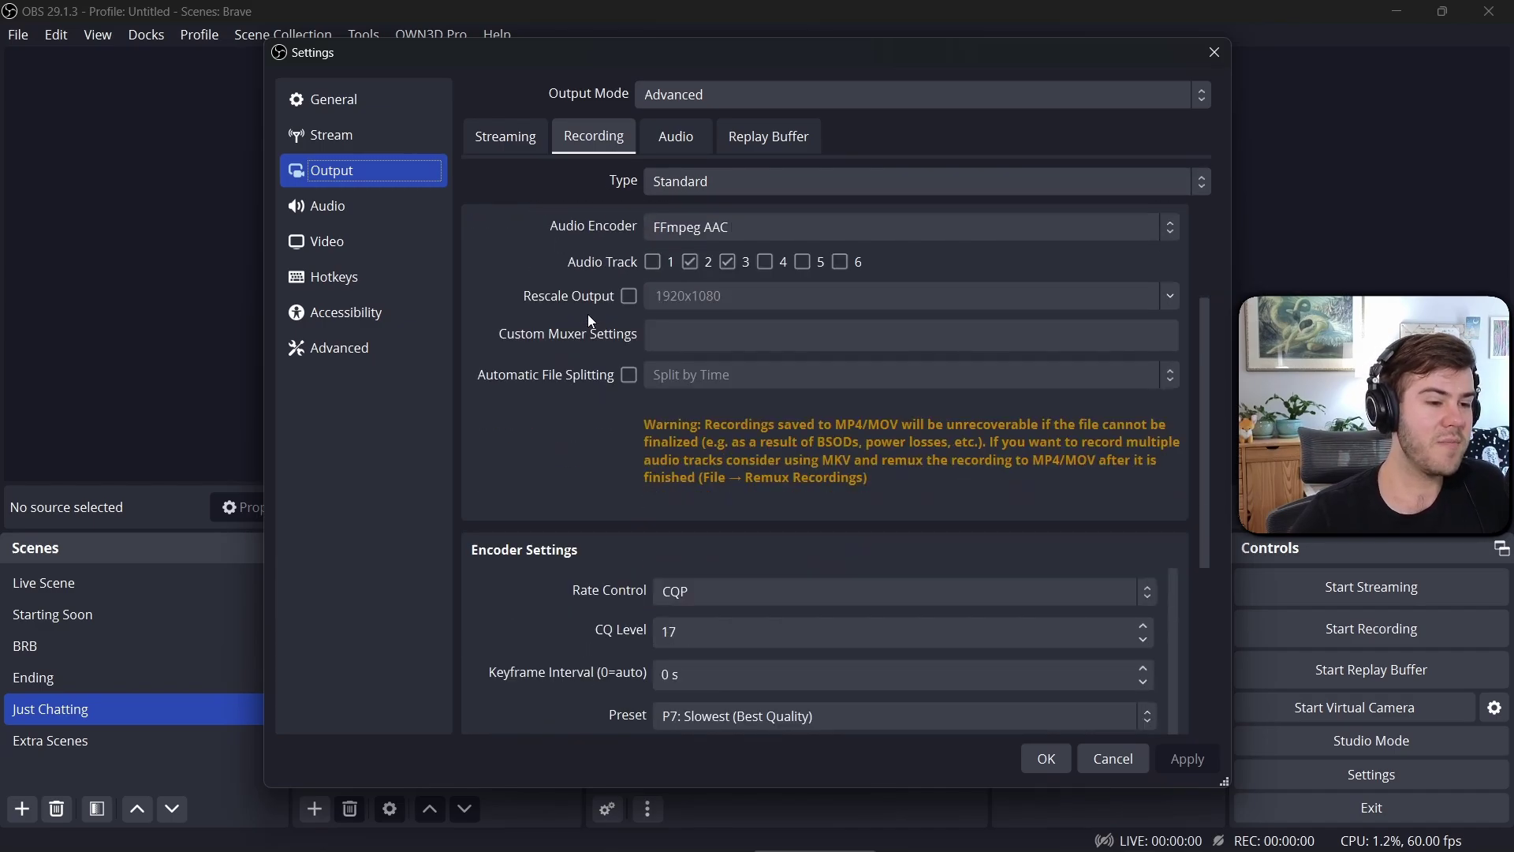
pyautogui.scroll(-3, 585, 317)
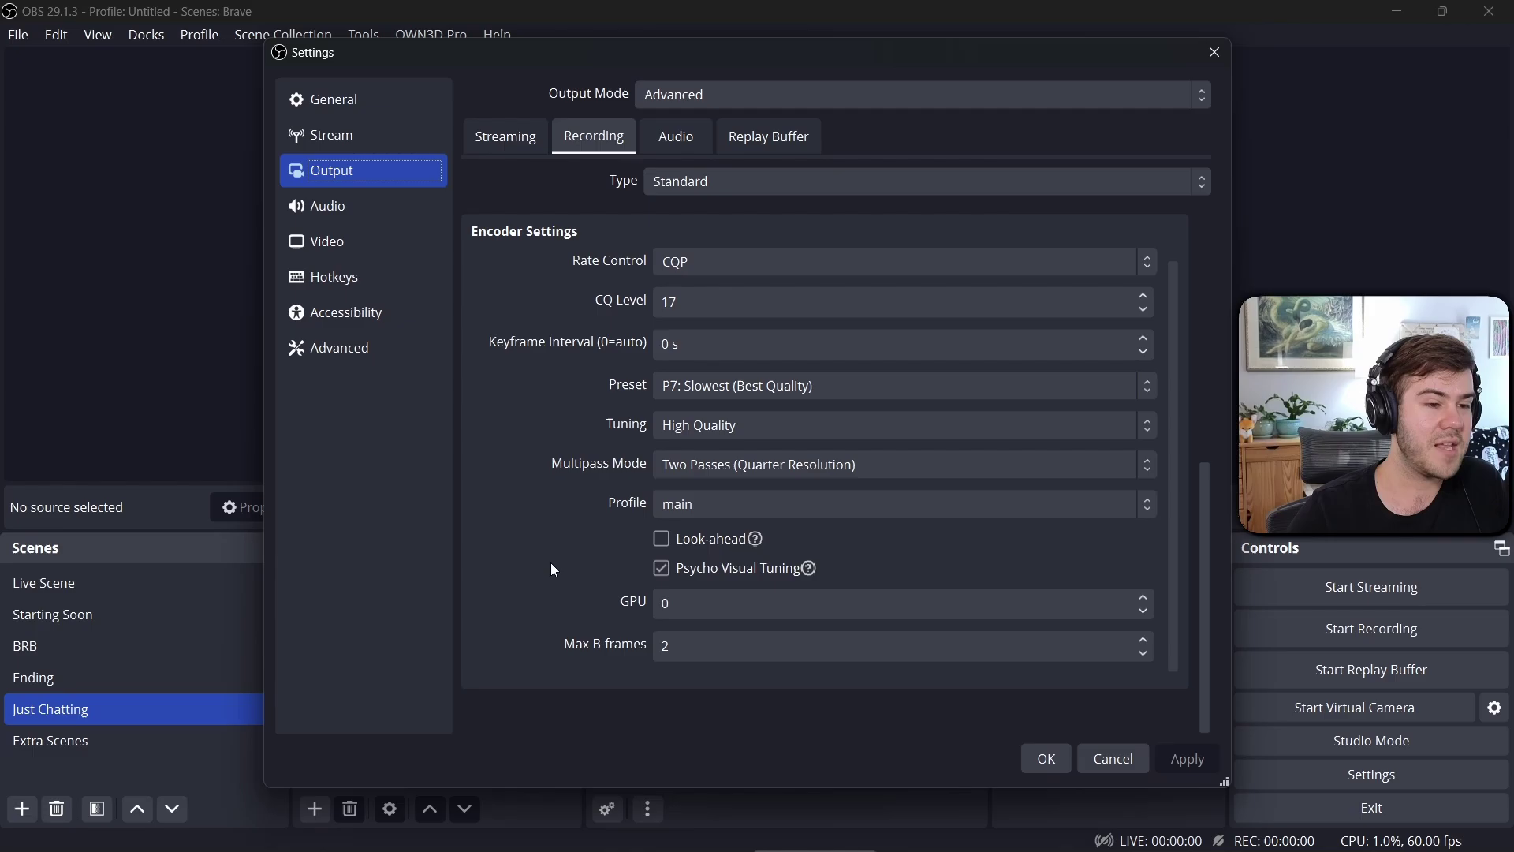
pyautogui.scroll(5, 615, 564)
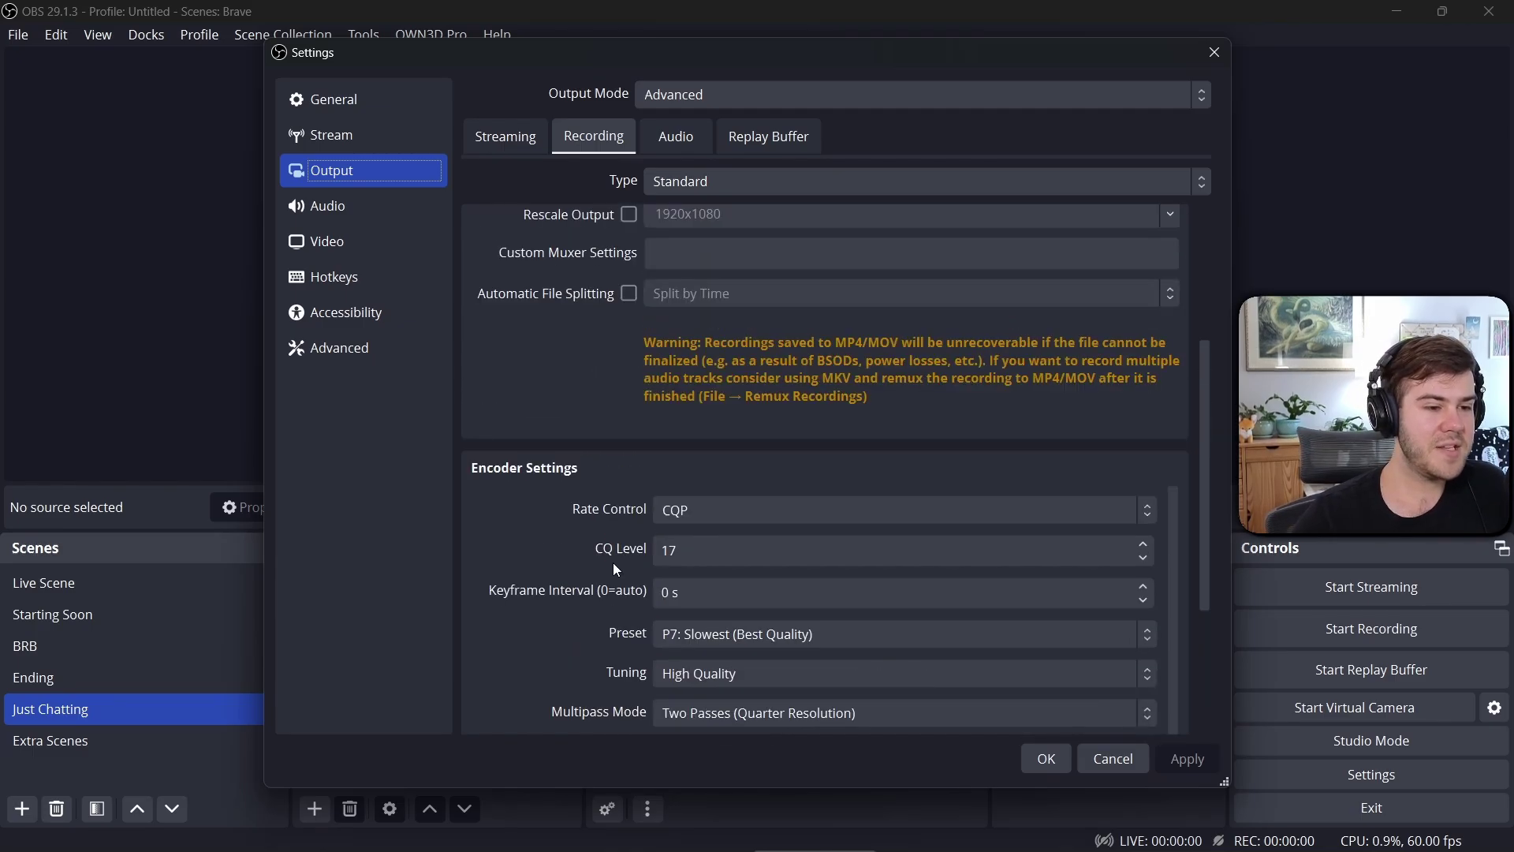
pyautogui.scroll(1, 617, 569)
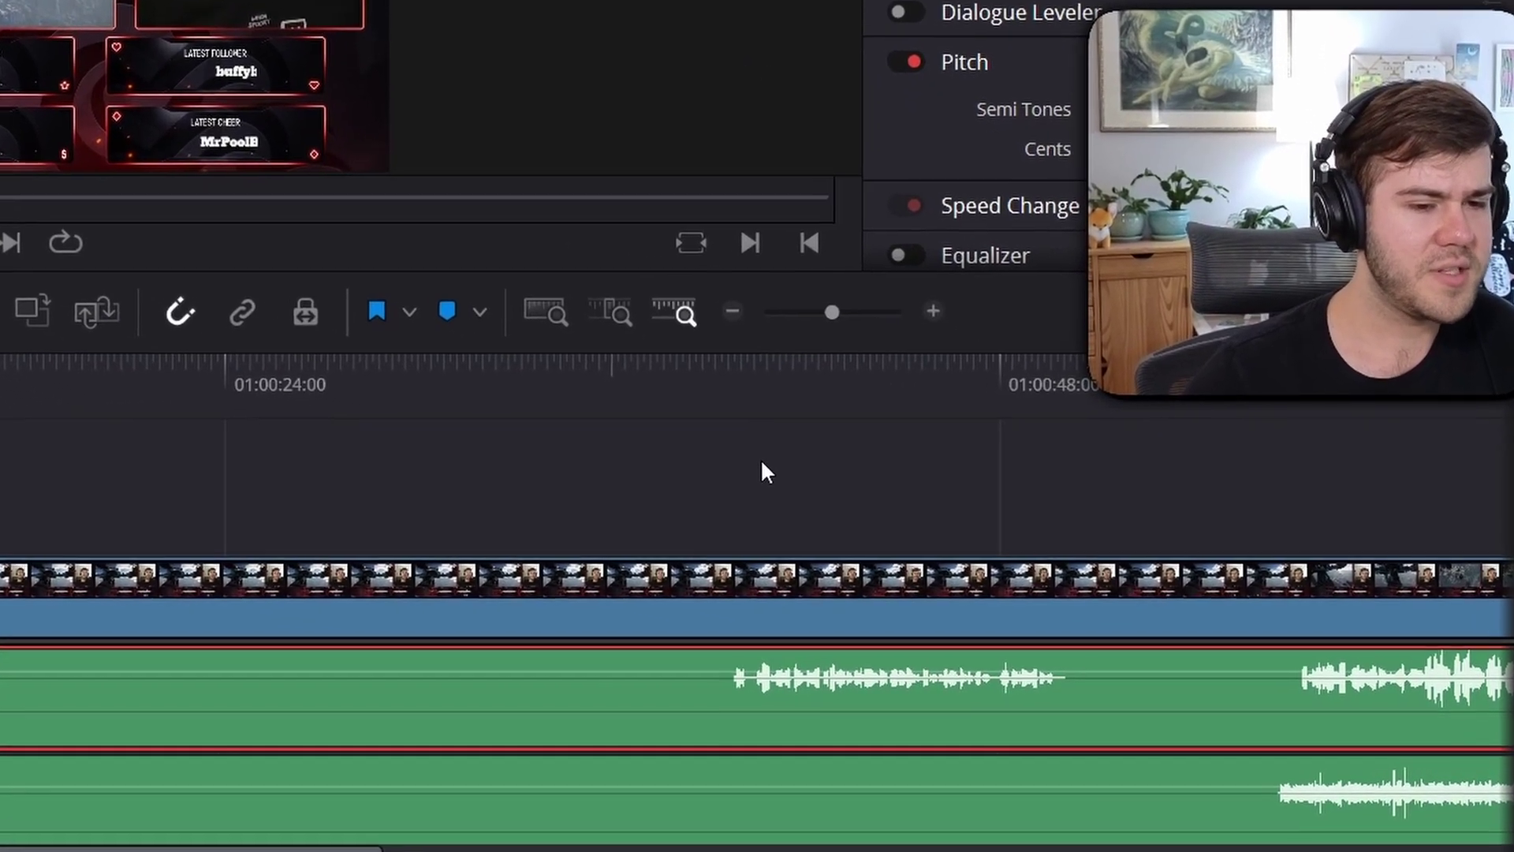
pyautogui.moveTo(745, 378); pyautogui.dragTo(731, 385)
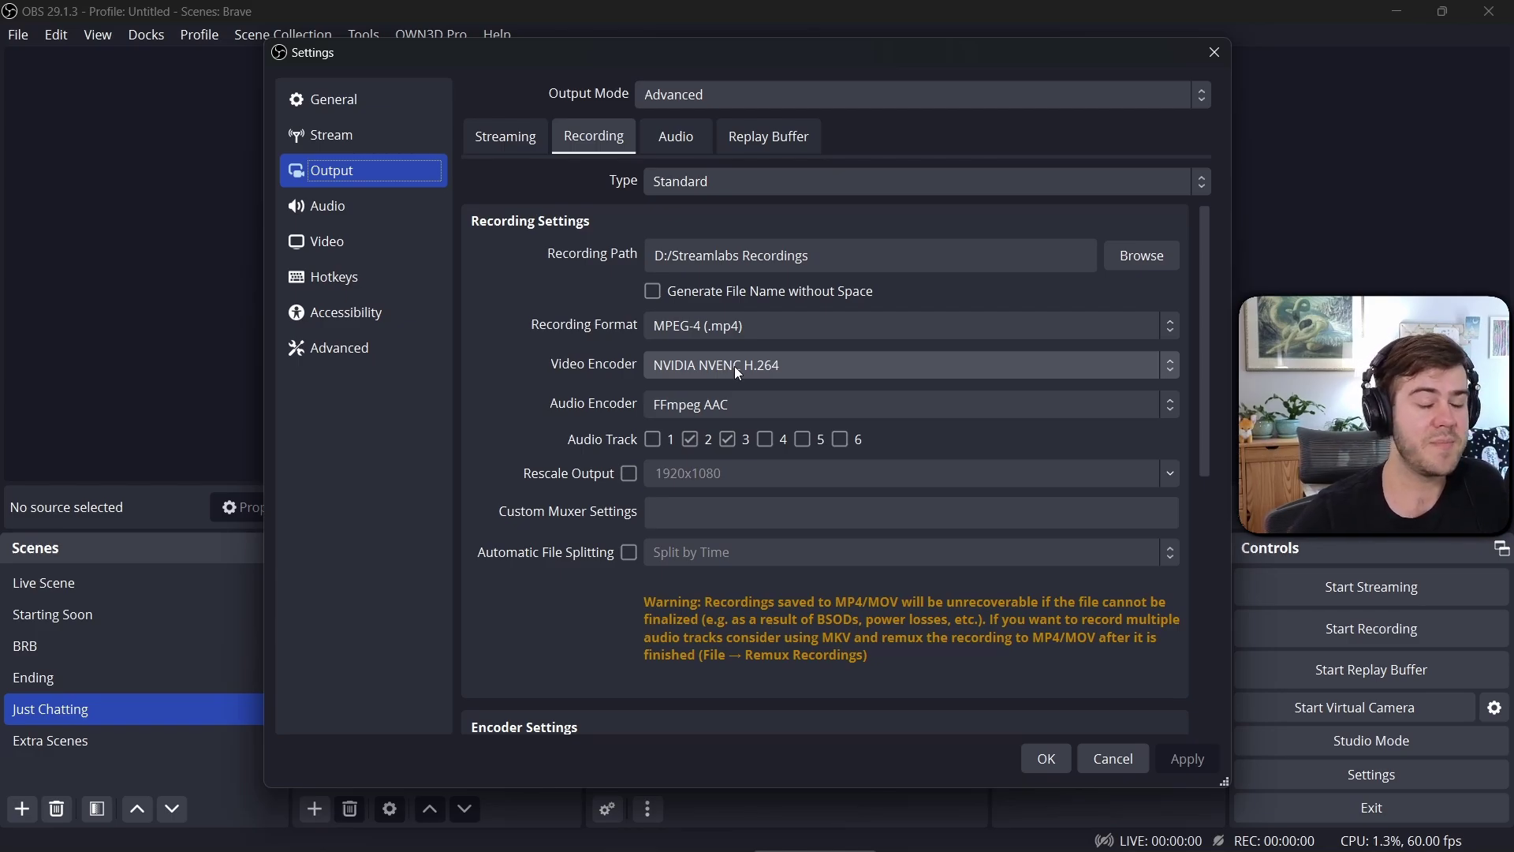
# Keep the MPEG-4 recording format and the D:/Streamlabs Recordings path, then return to General.
pyautogui.click(798, 335)
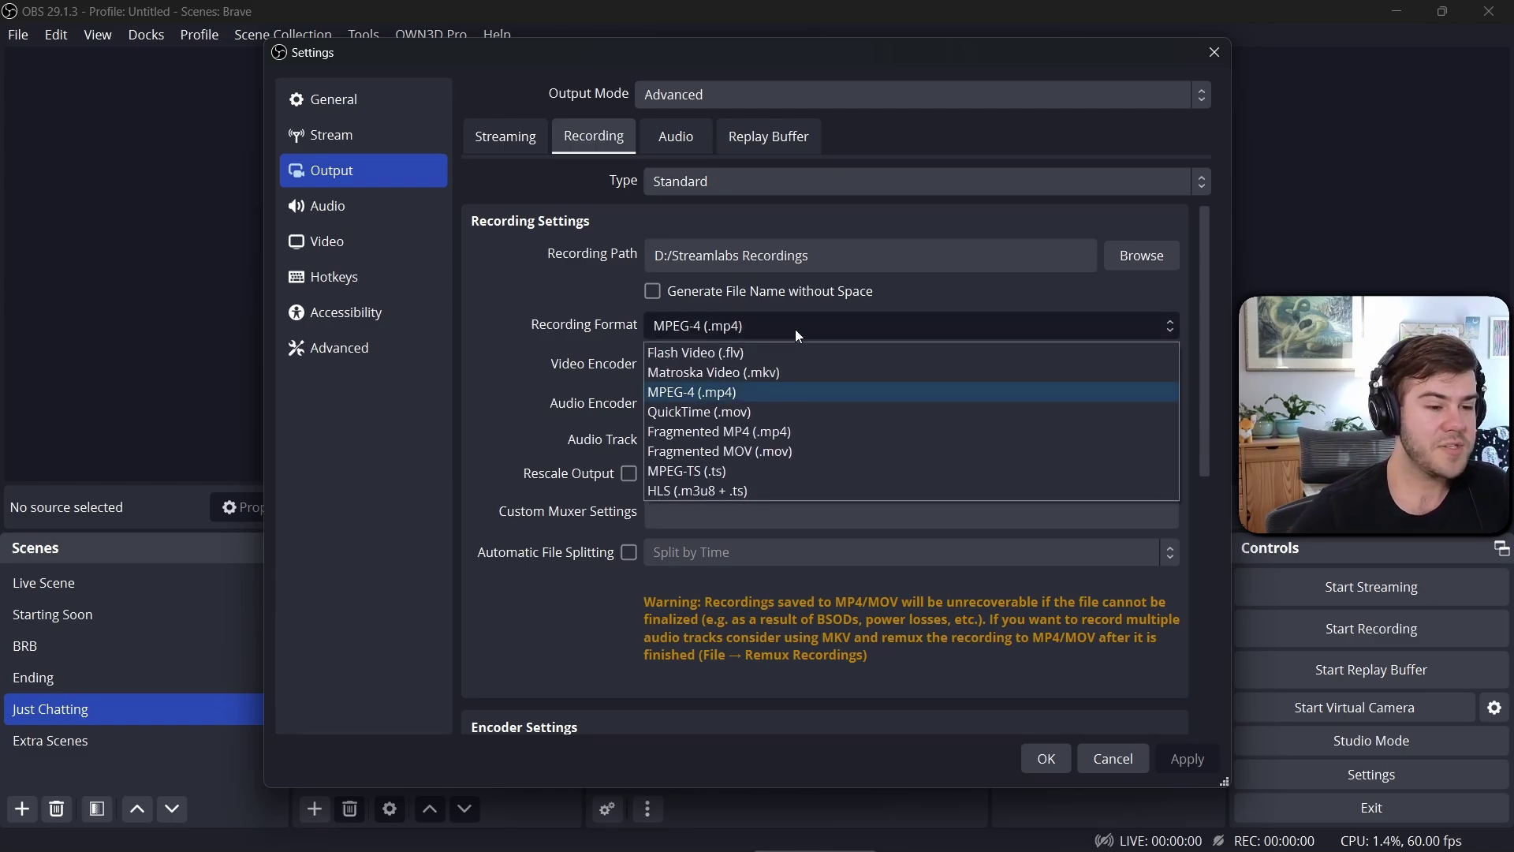
pyautogui.click(804, 324)
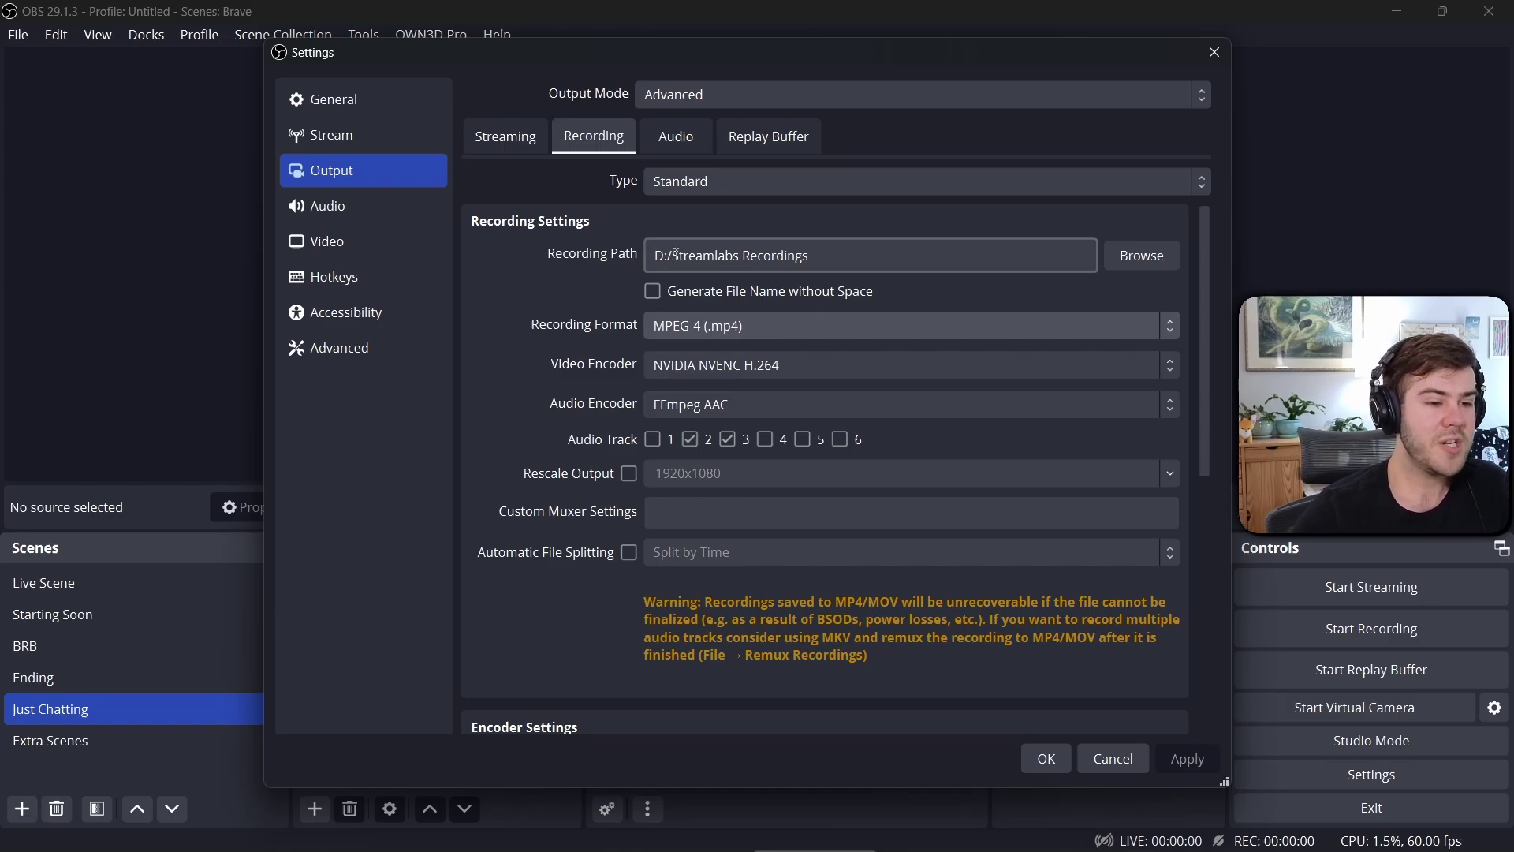
pyautogui.moveTo(651, 261); pyautogui.dragTo(852, 264)
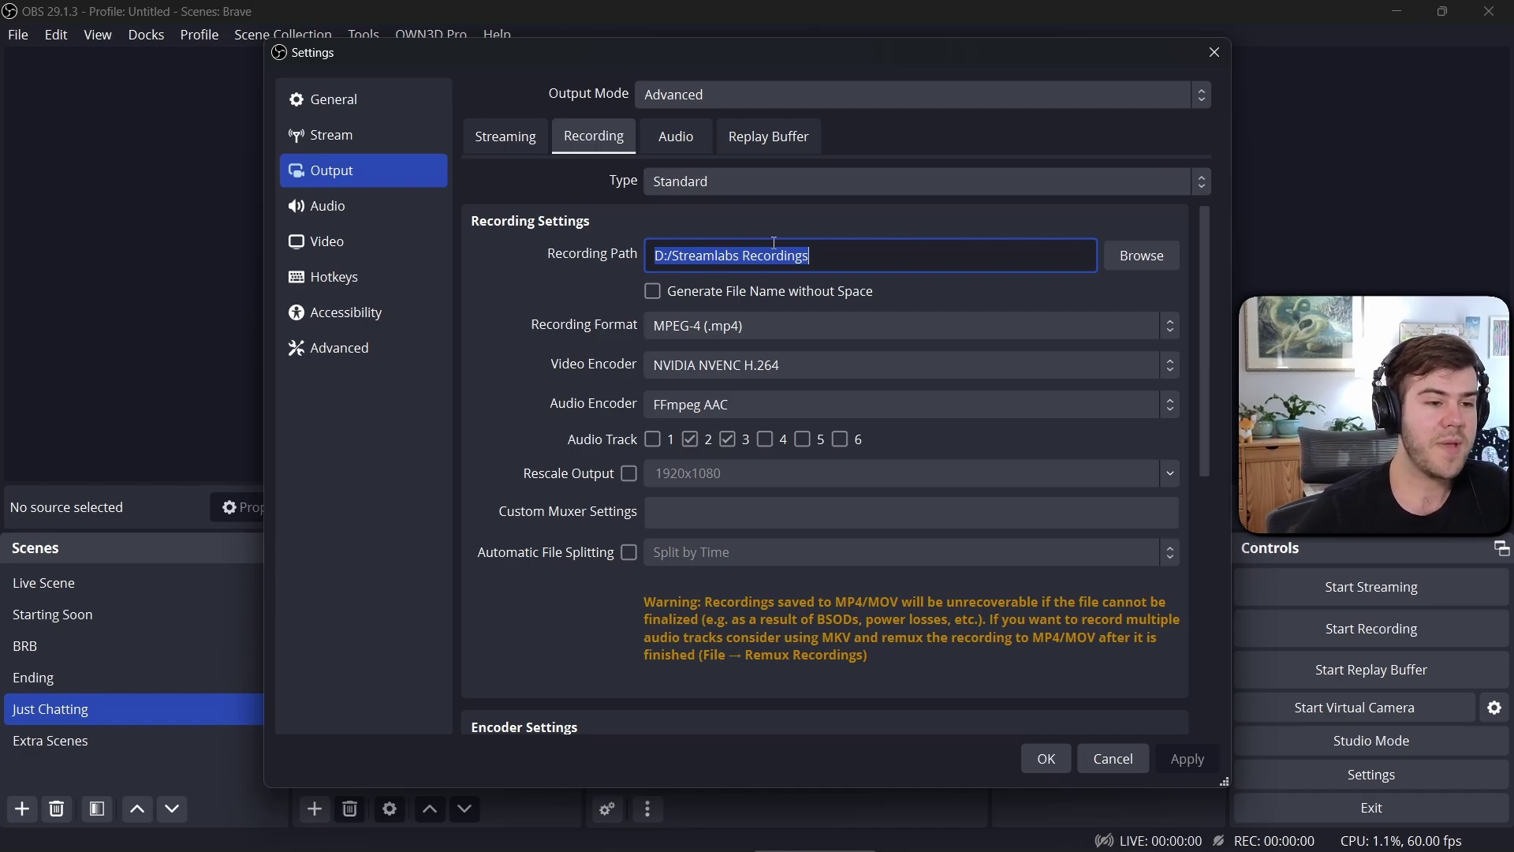
pyautogui.press('End')
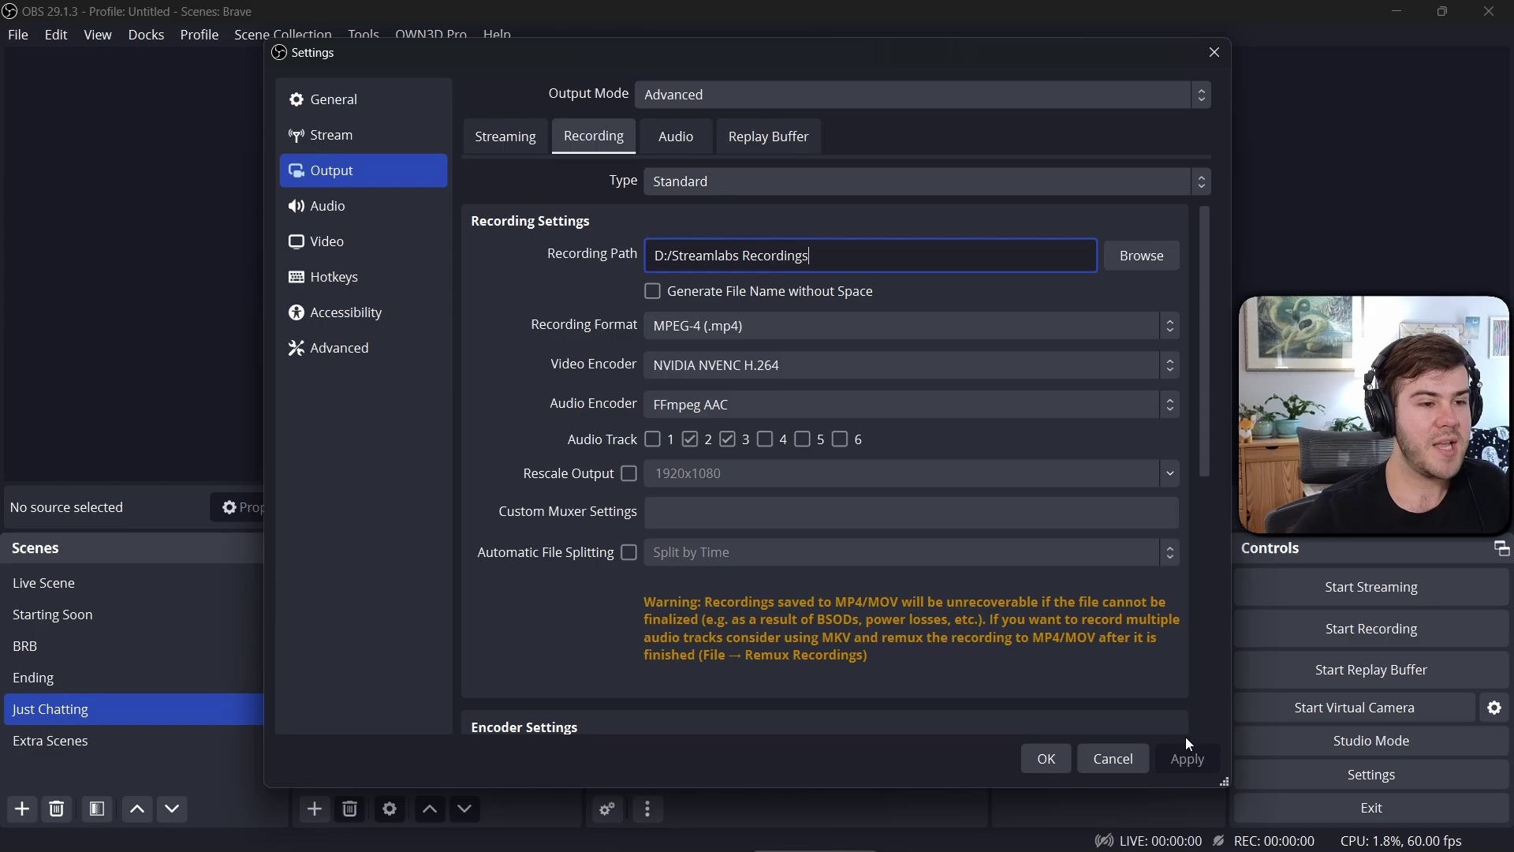
pyautogui.click(672, 137)
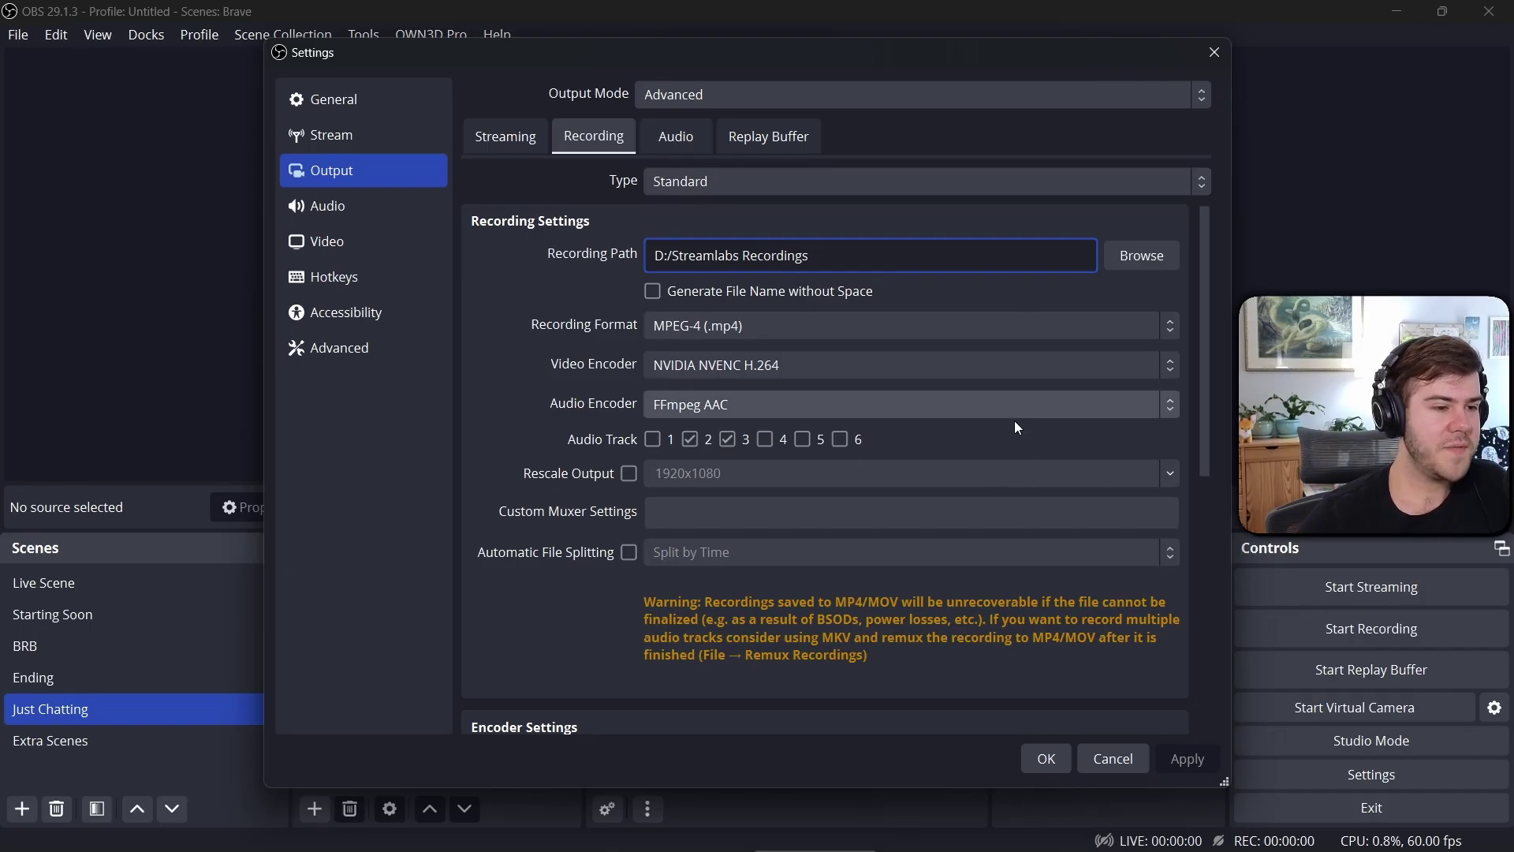
pyautogui.click(374, 102)
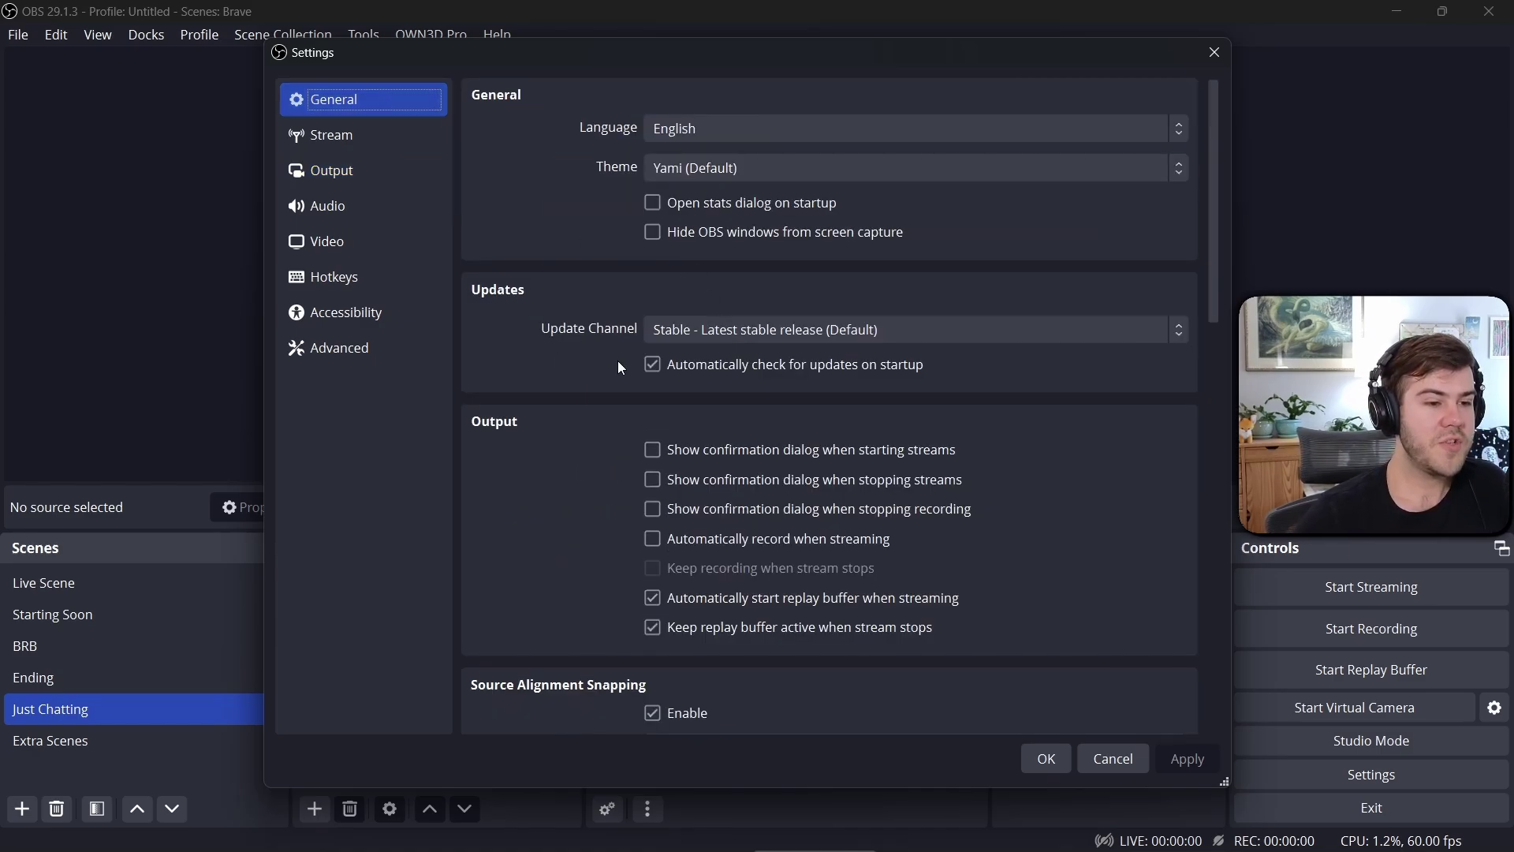
# Untick 'Keep replay buffer active when stream stops' and apply the General settings.
pyautogui.scroll(-3, 572, 347)
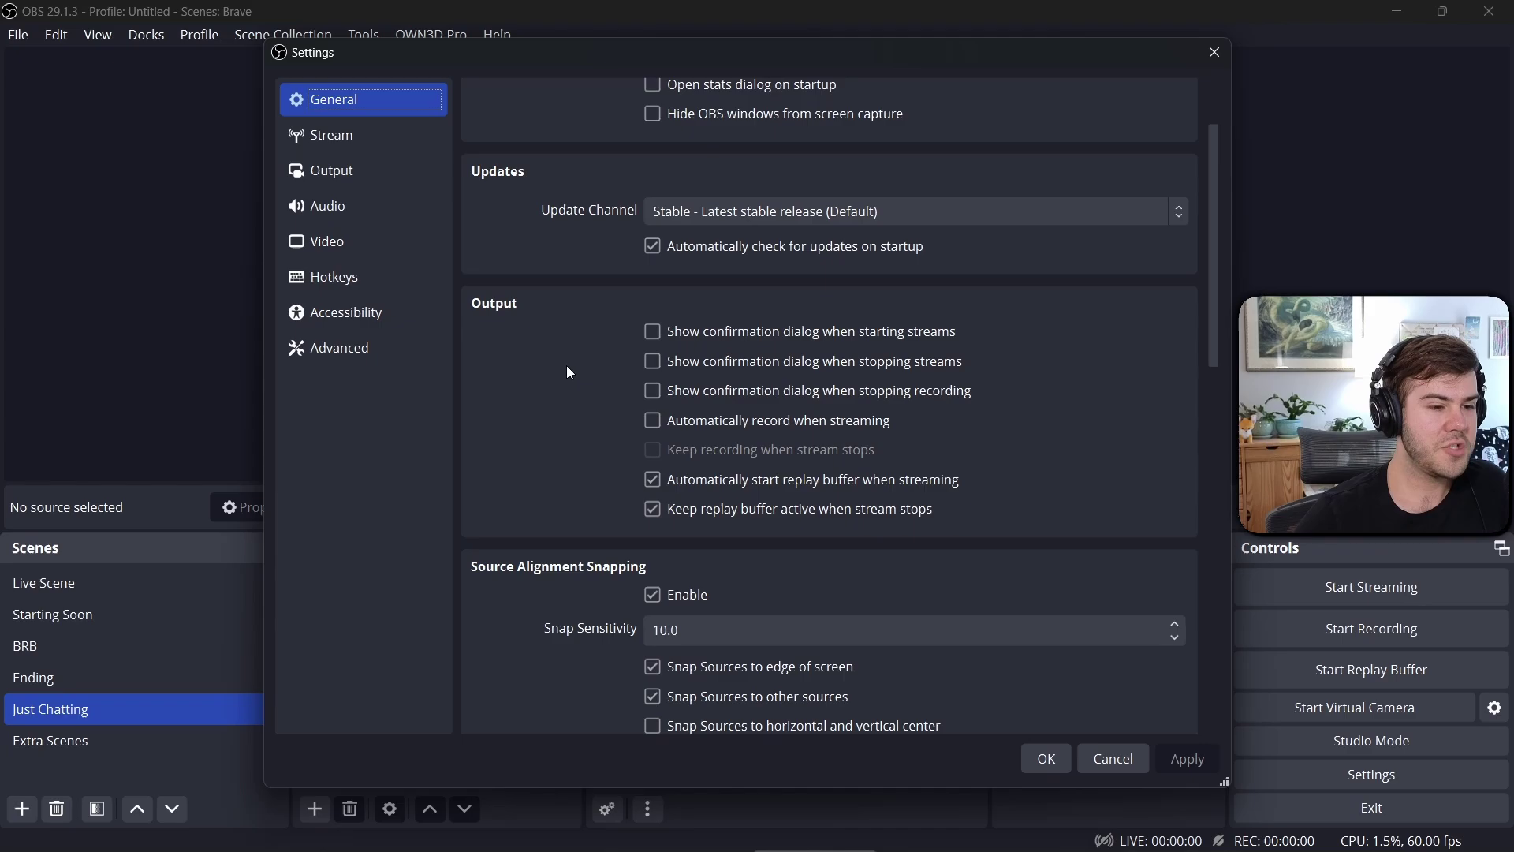
pyautogui.scroll(-2, 563, 441)
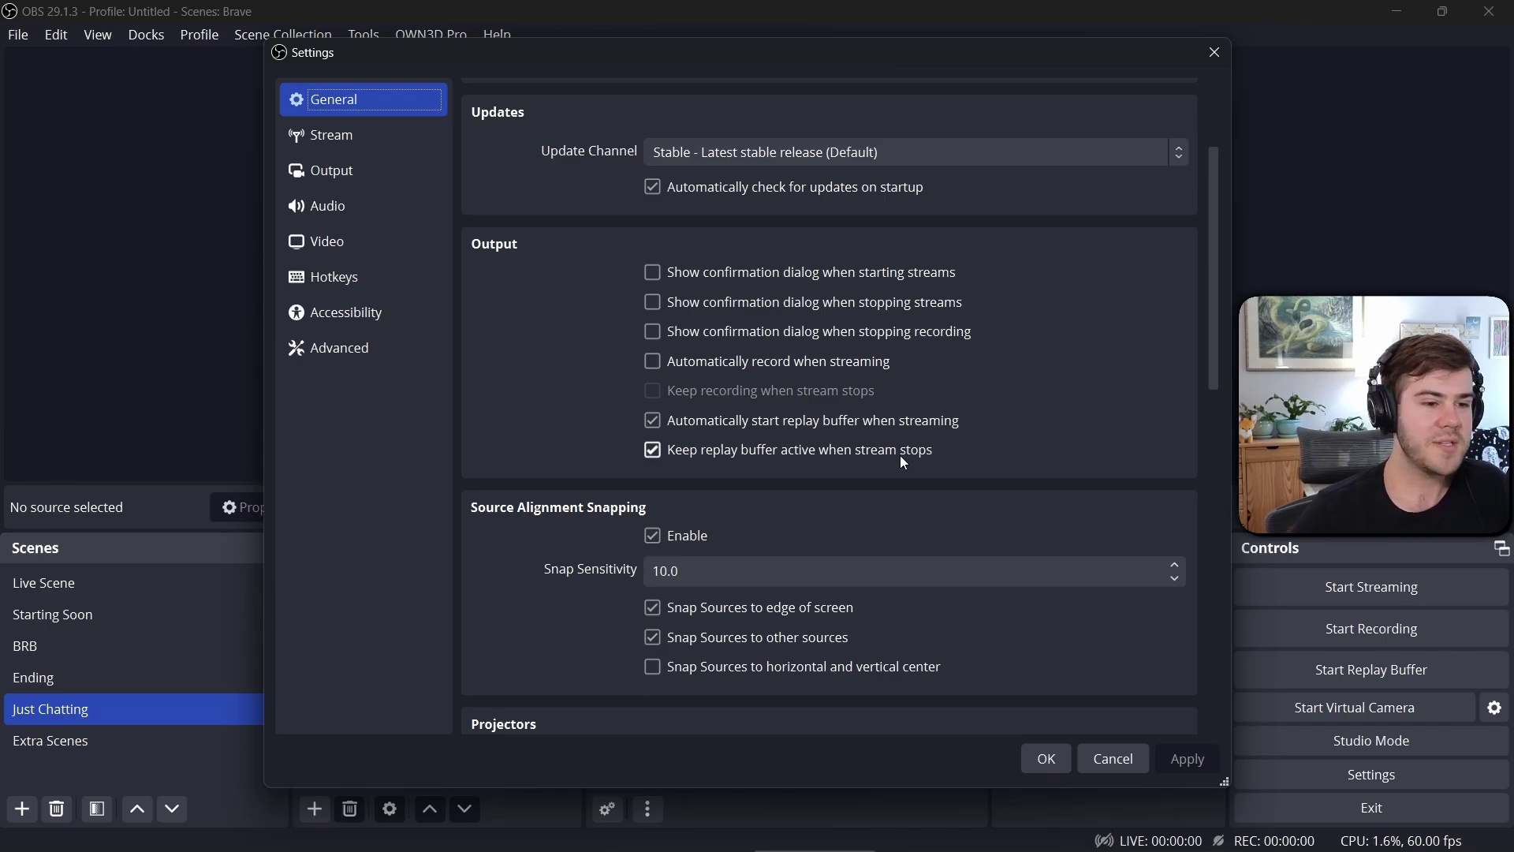
pyautogui.click(653, 452)
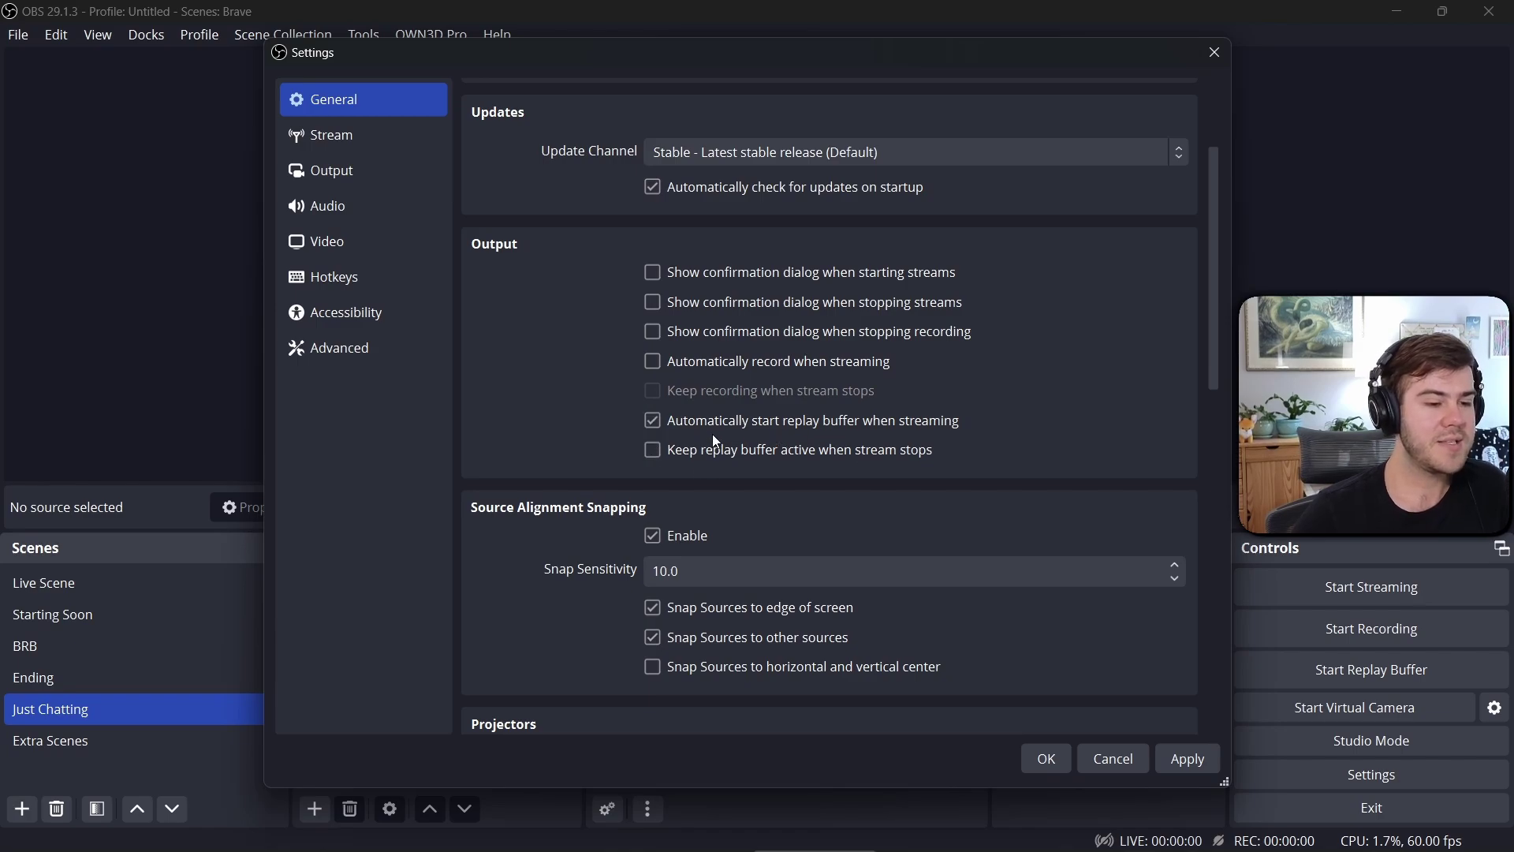
pyautogui.click(1188, 763)
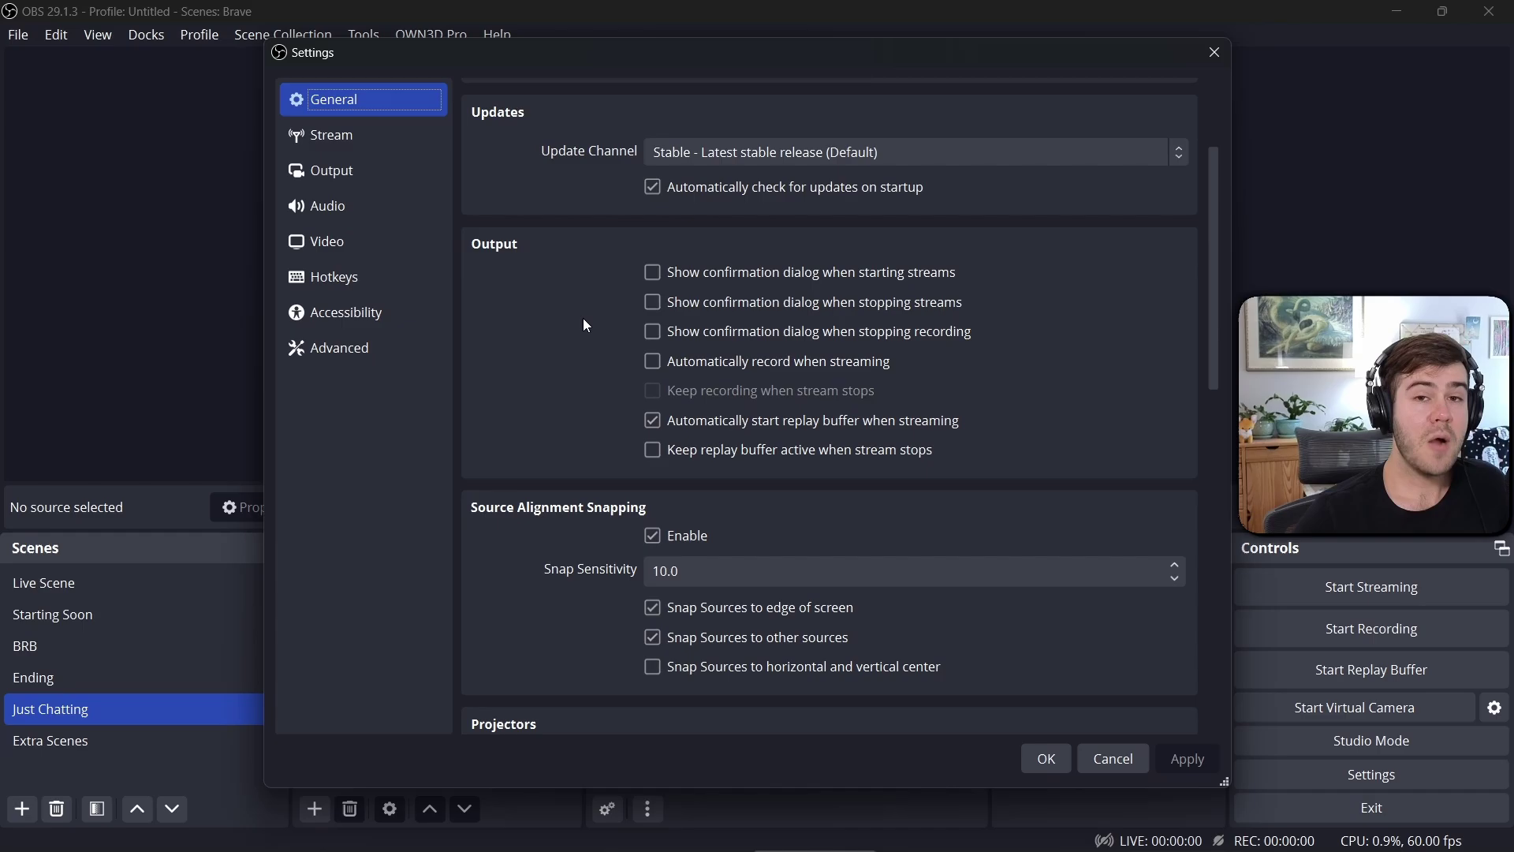
# Review the Video page: 1920x1080 base and output resolution at 60 FPS.
pyautogui.click(377, 240)
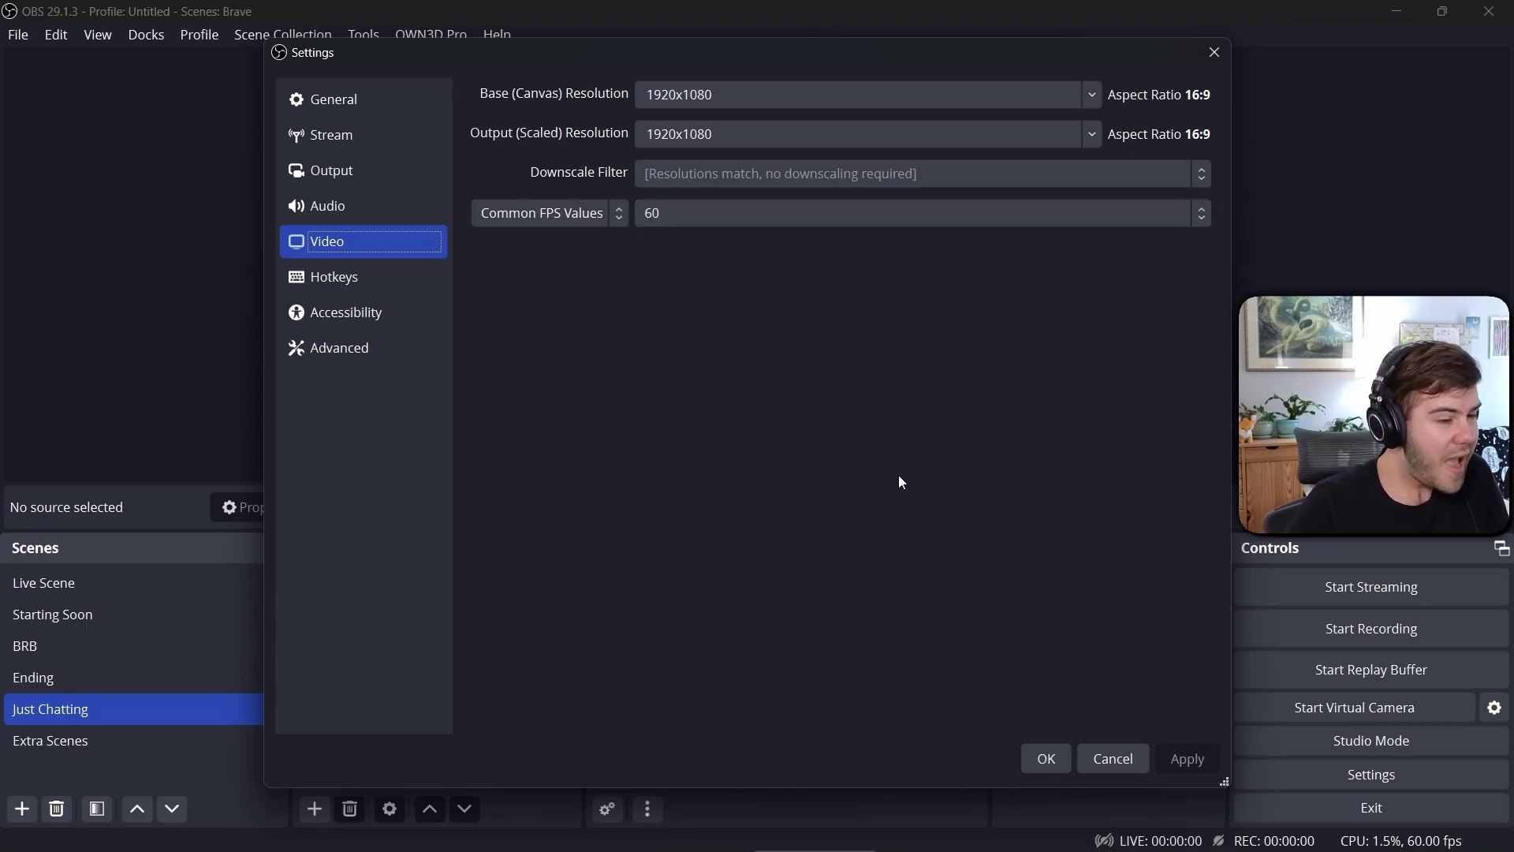
# Look through the Hotkeys, General and Output Replay Buffer pages to locate the replay hotkeys.
pyautogui.click(377, 283)
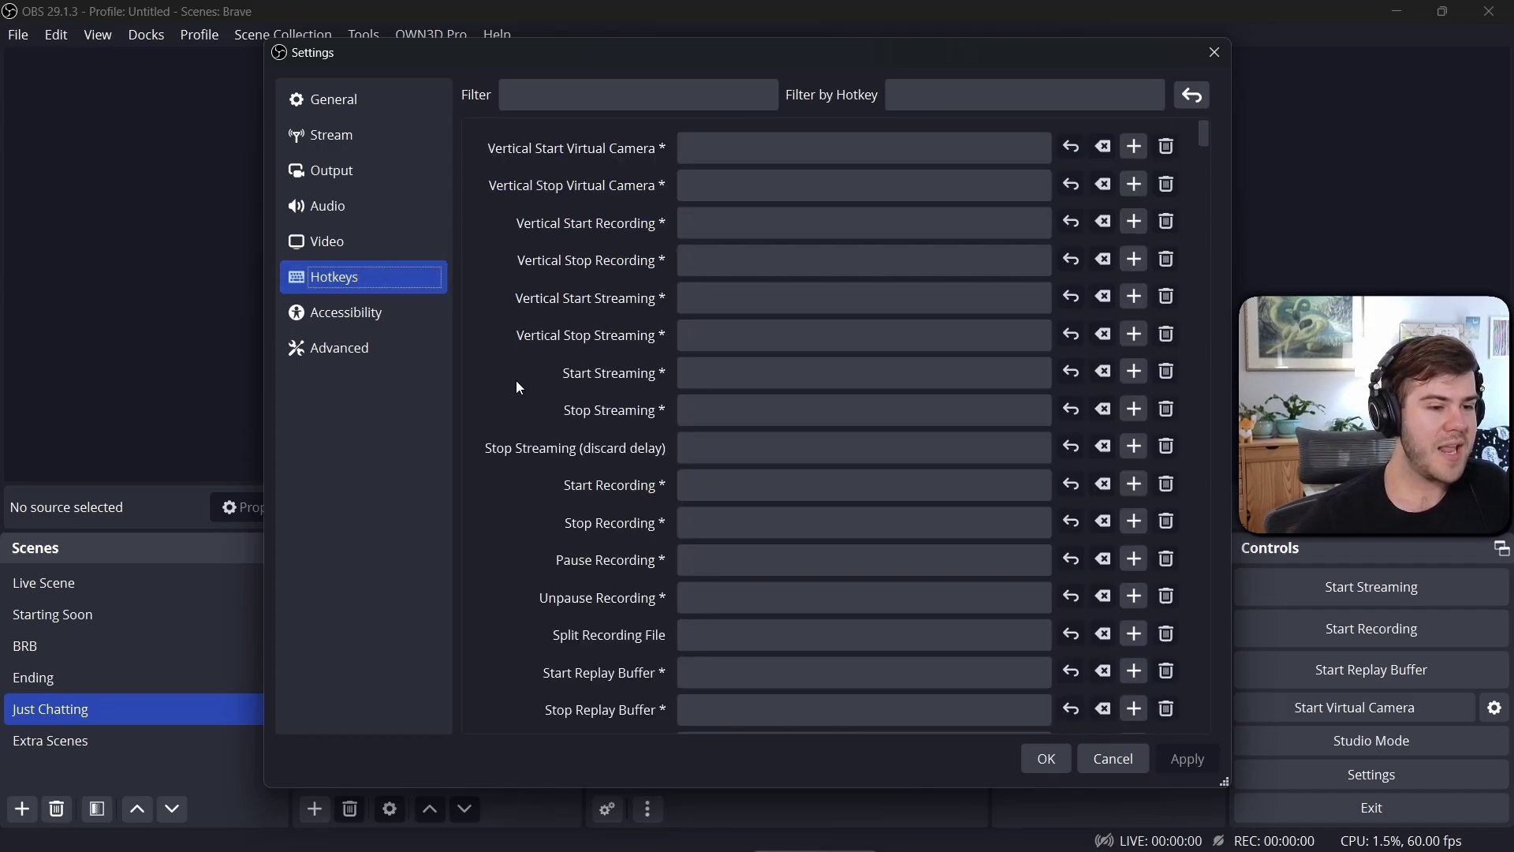
pyautogui.scroll(-4, 514, 378)
pyautogui.click(372, 106)
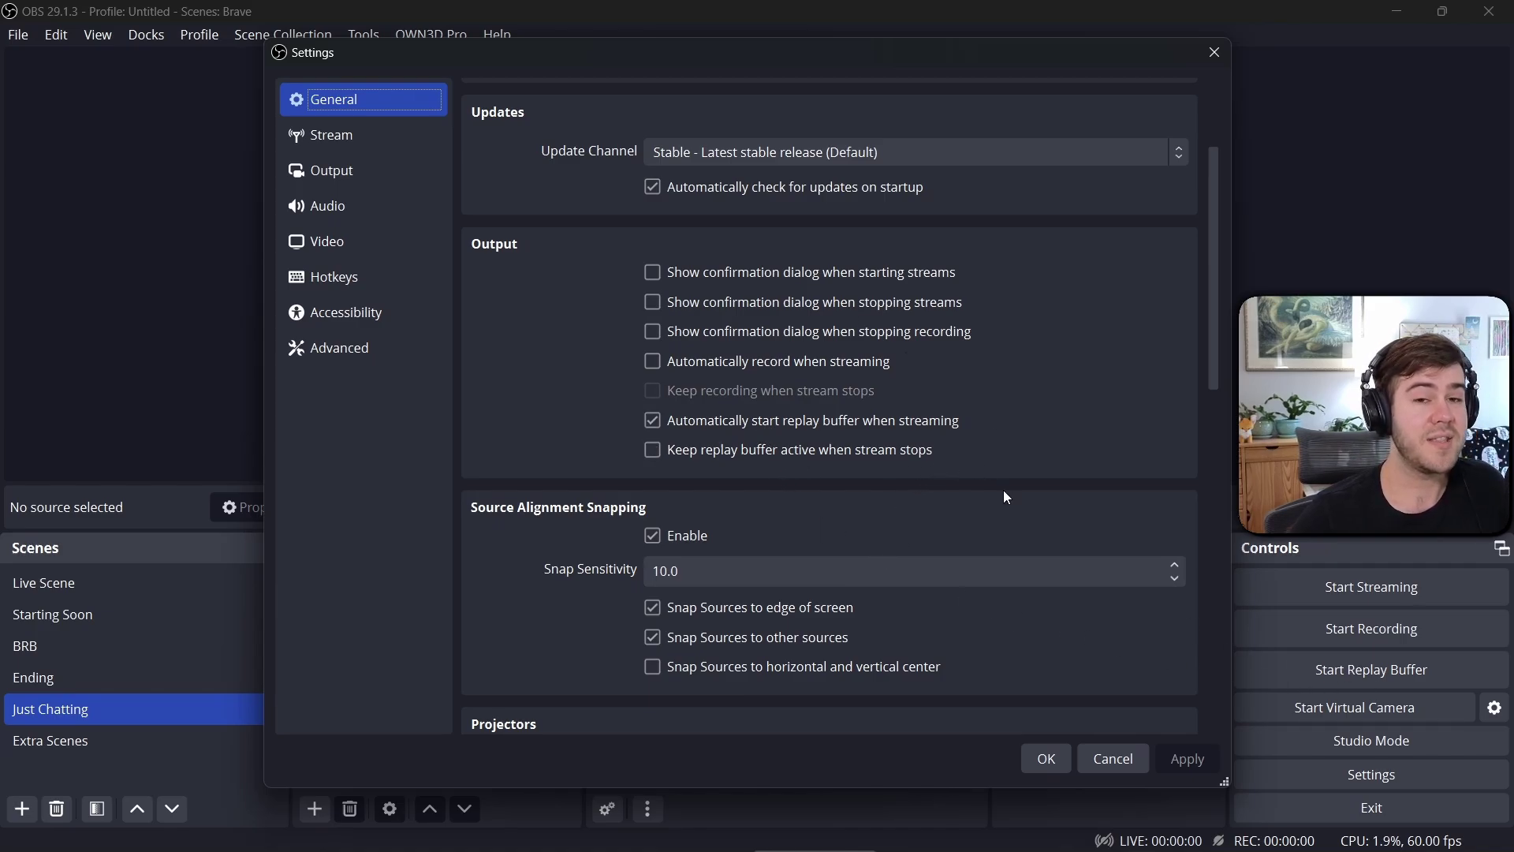
pyautogui.click(335, 276)
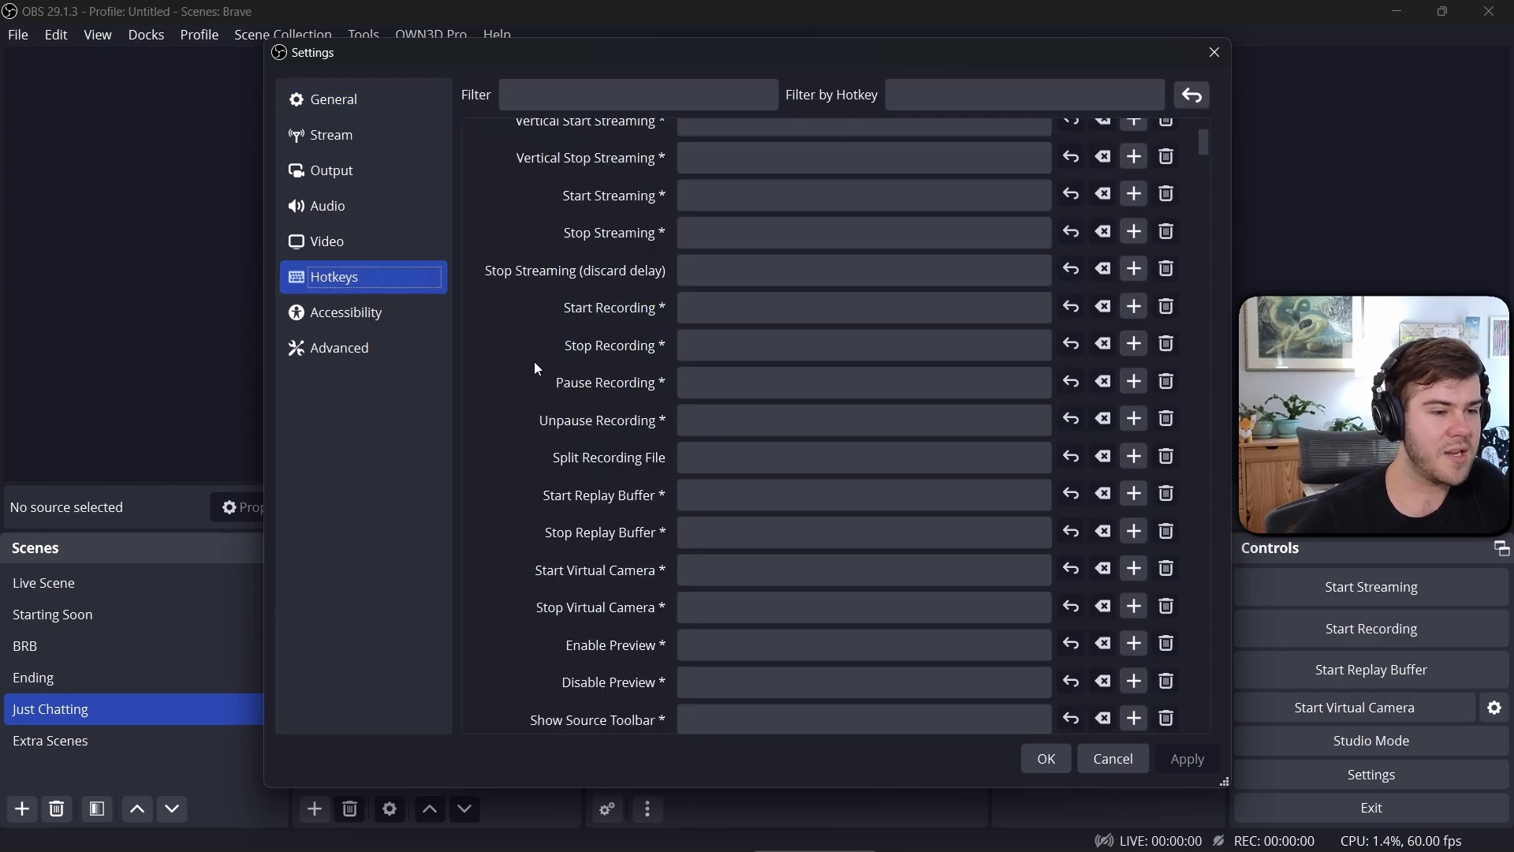
pyautogui.scroll(-4, 536, 368)
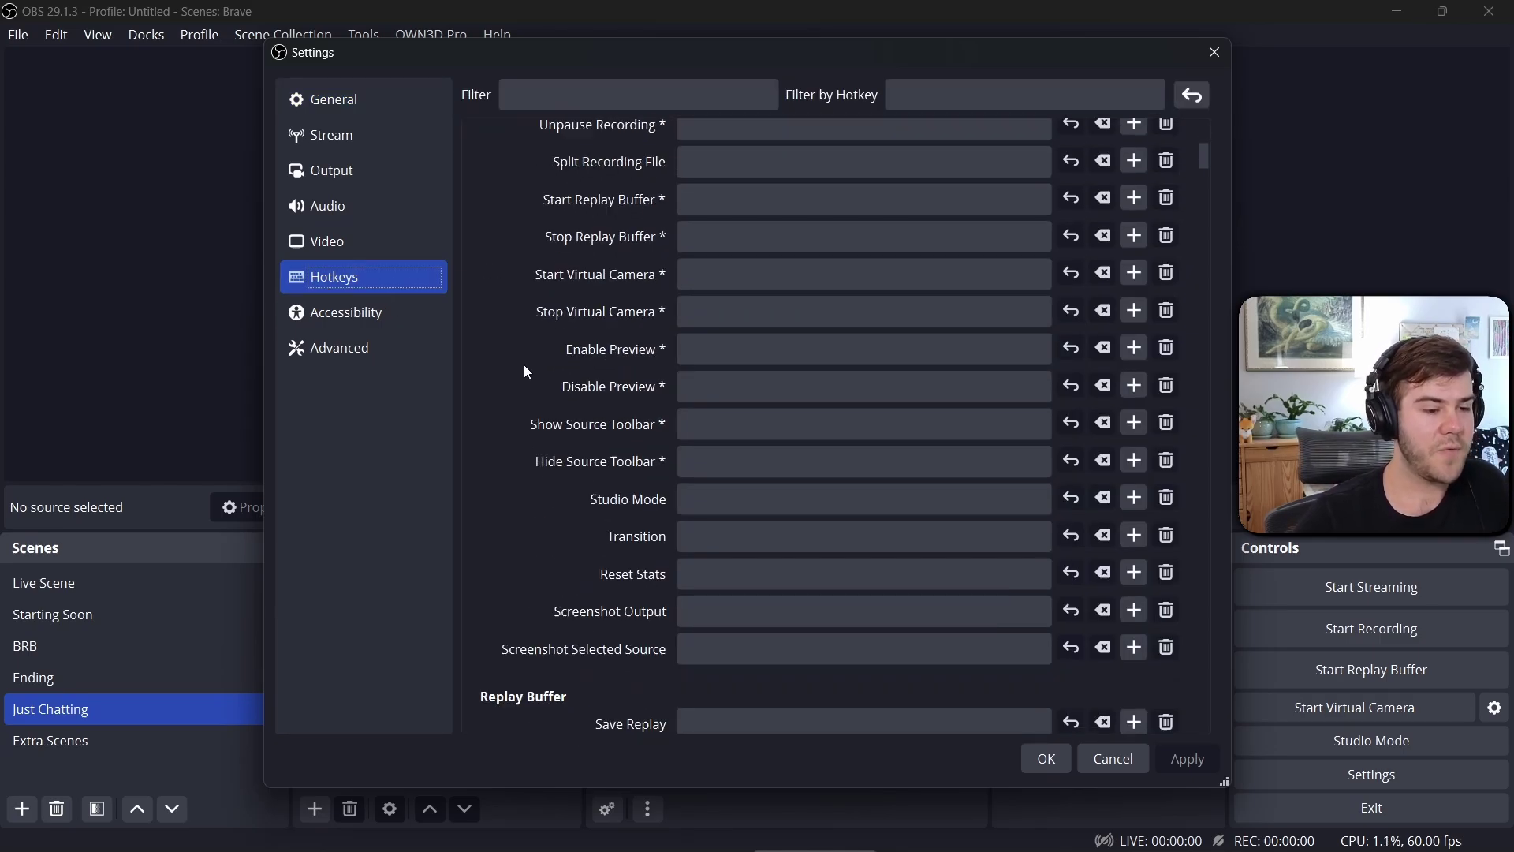
pyautogui.scroll(1, 527, 363)
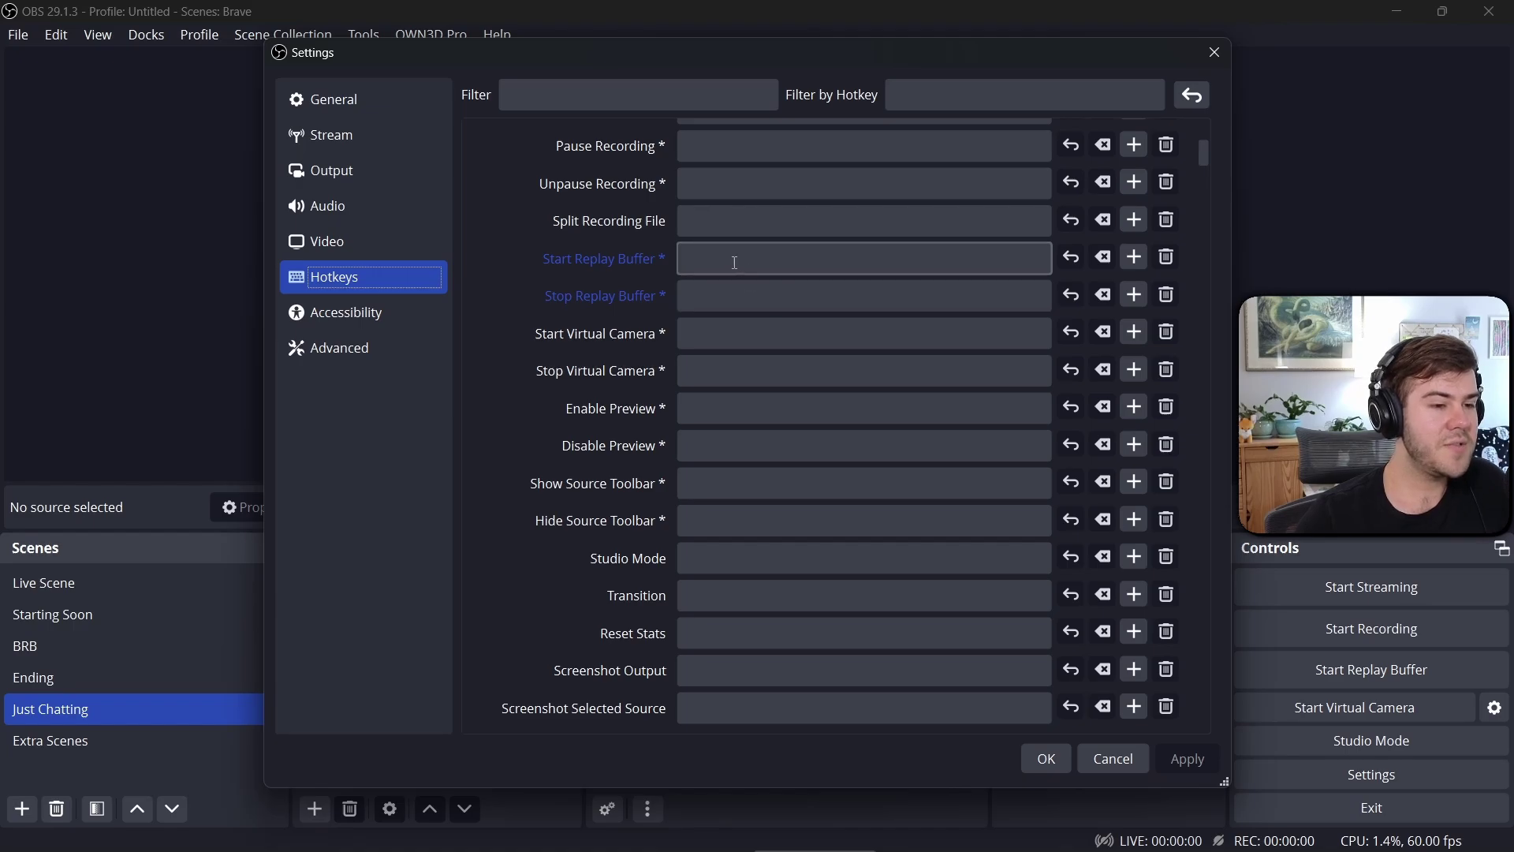
pyautogui.scroll(-3, 516, 421)
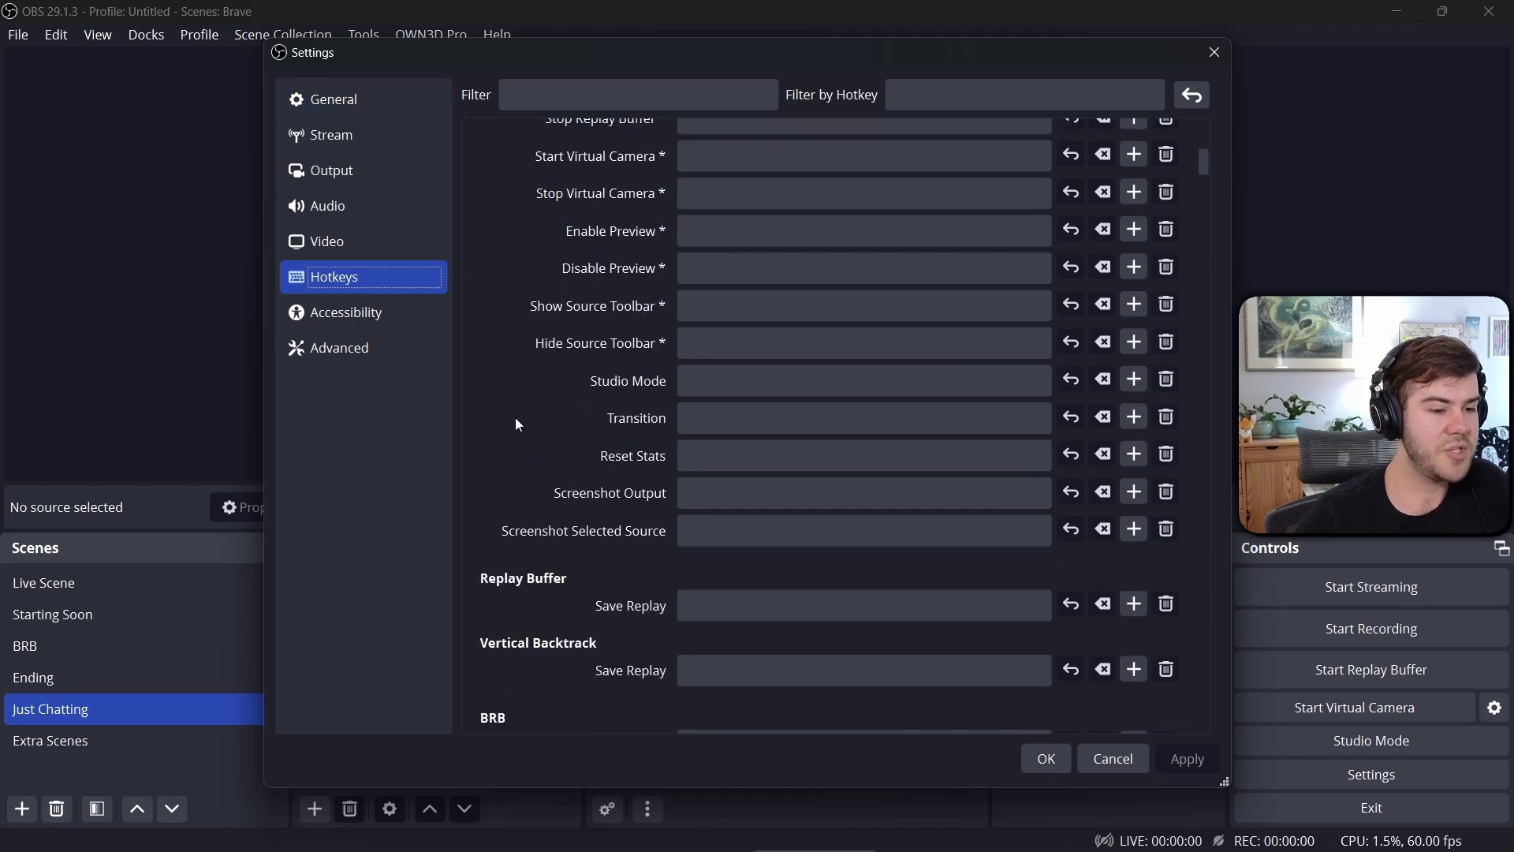
pyautogui.scroll(-3, 516, 418)
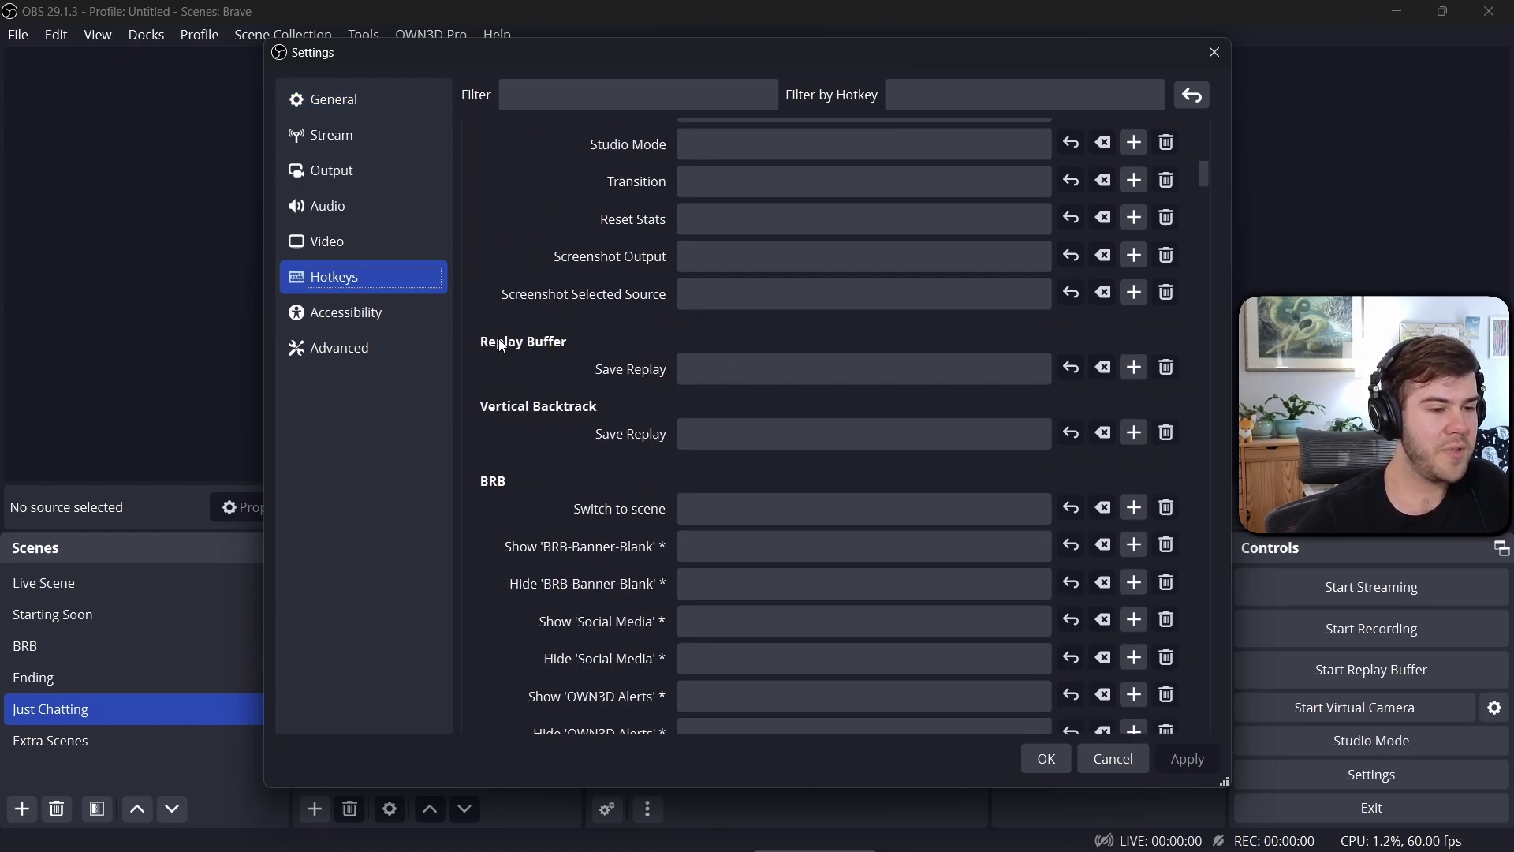
pyautogui.click(359, 167)
pyautogui.click(777, 144)
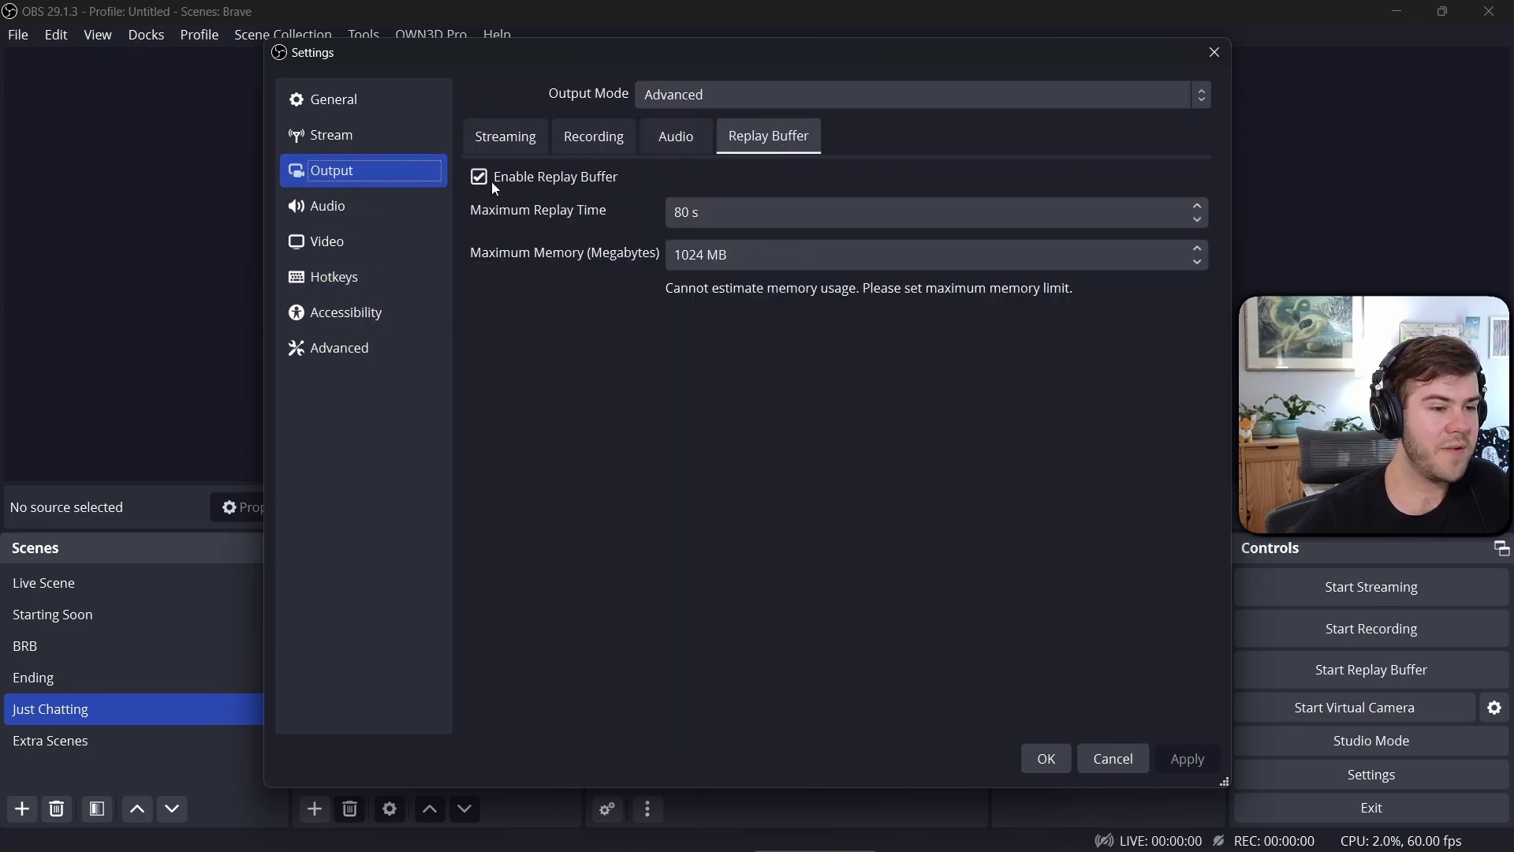
pyautogui.click(330, 278)
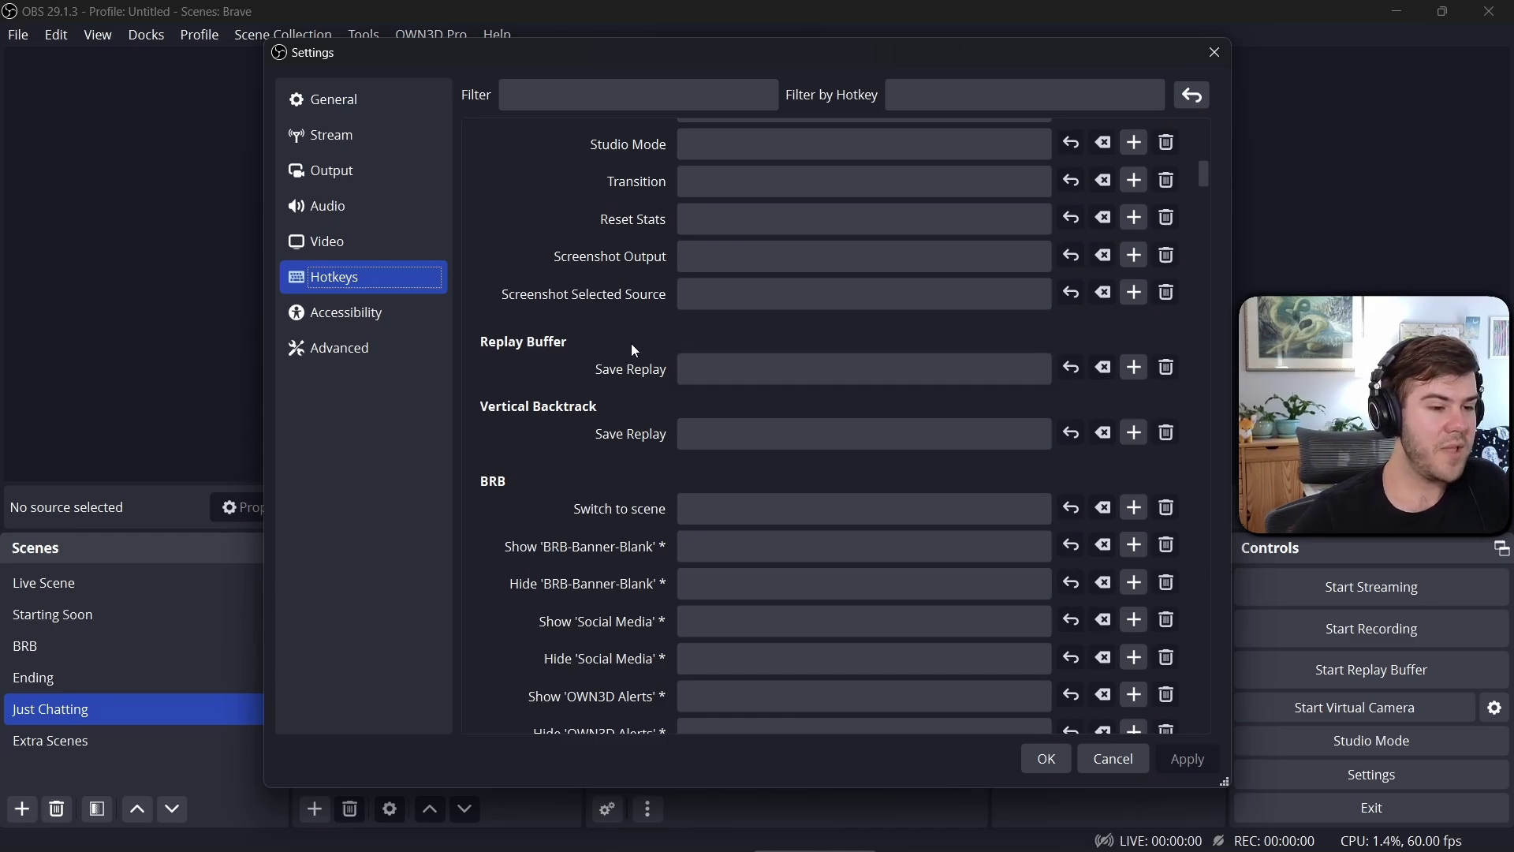
# Assign Num - to the Replay Buffer's Save Replay hotkey.
pyautogui.click(804, 376)
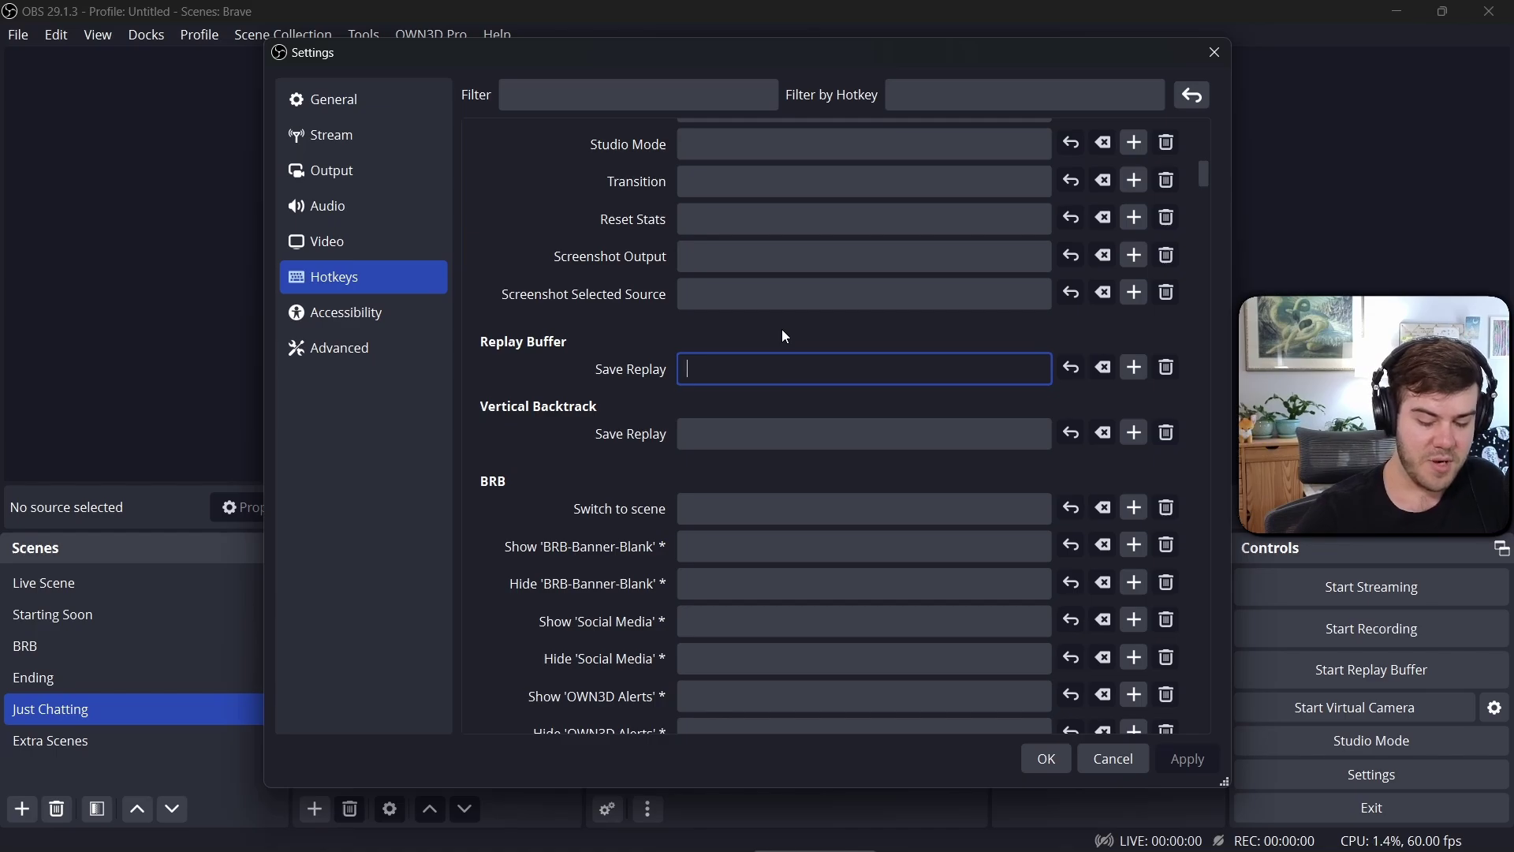
pyautogui.press('KP_Subtract')
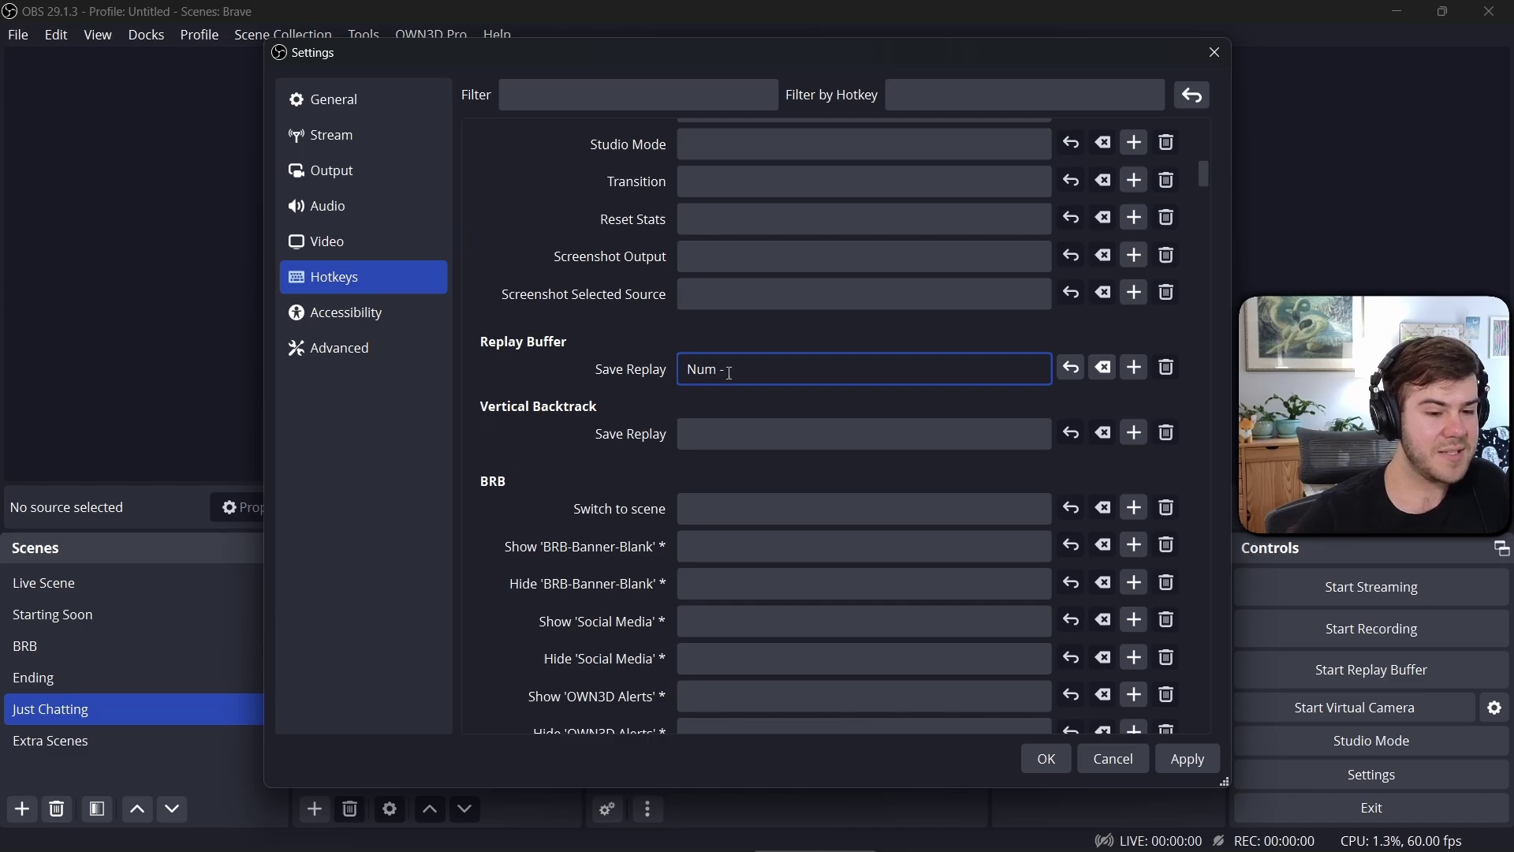
pyautogui.press('Tab')
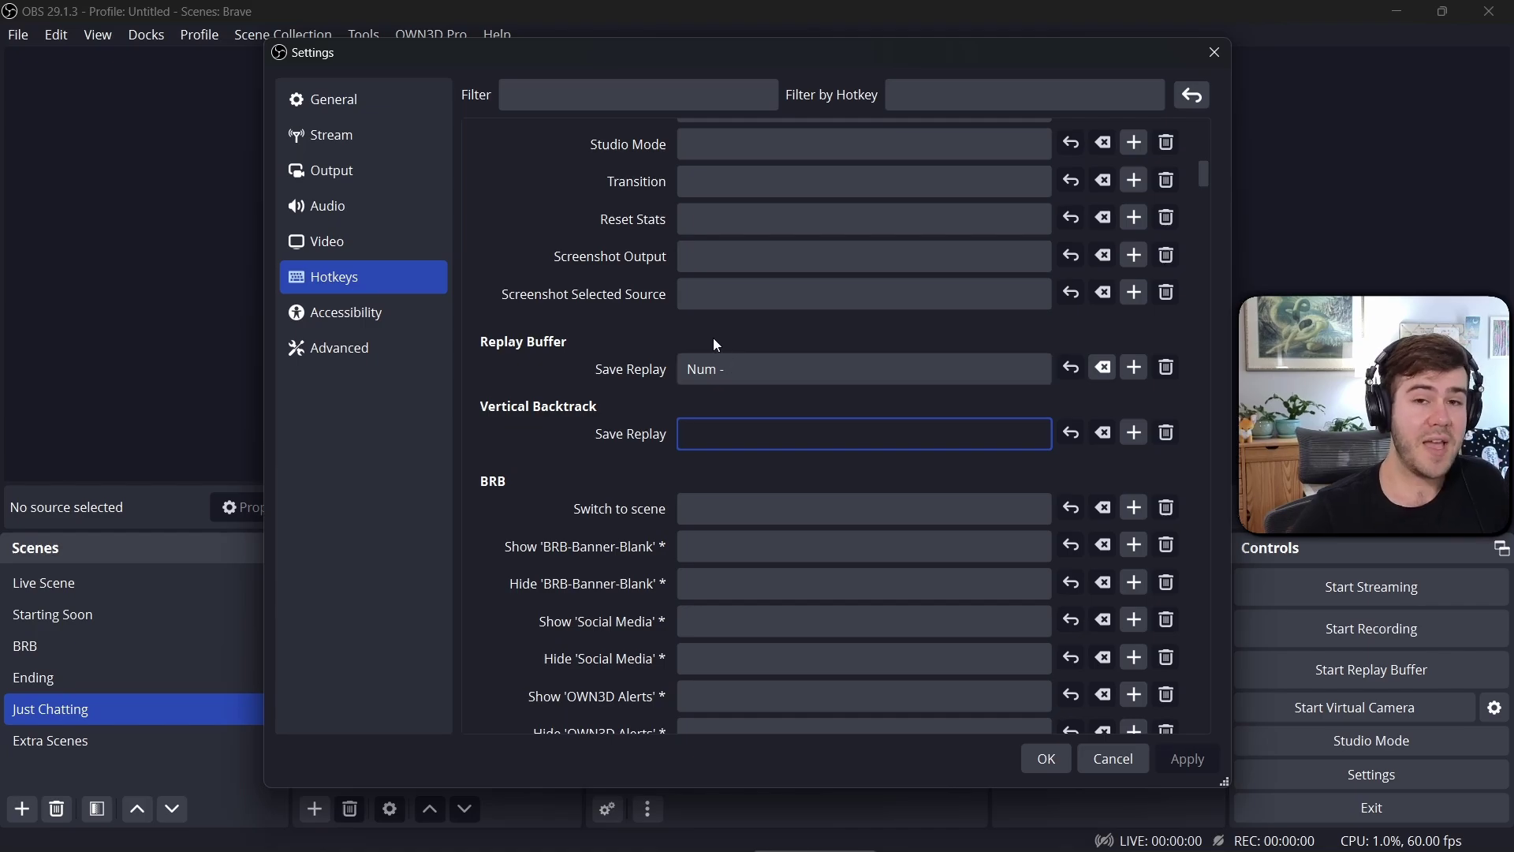
# Recheck the Replay Buffer and Recording output tabs, then confirm Settings with OK.
pyautogui.click(380, 207)
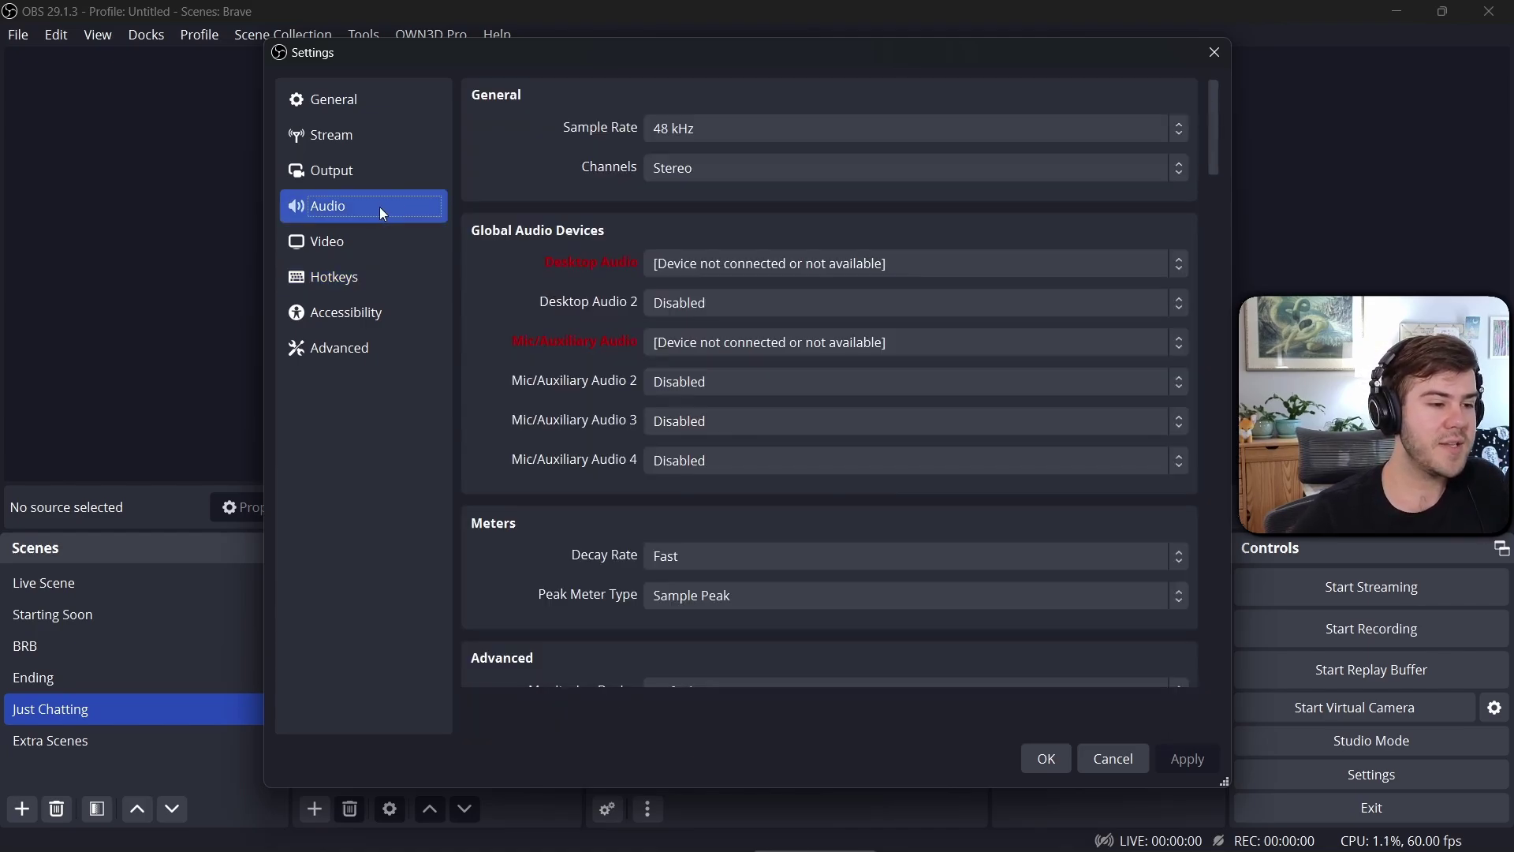
pyautogui.click(362, 175)
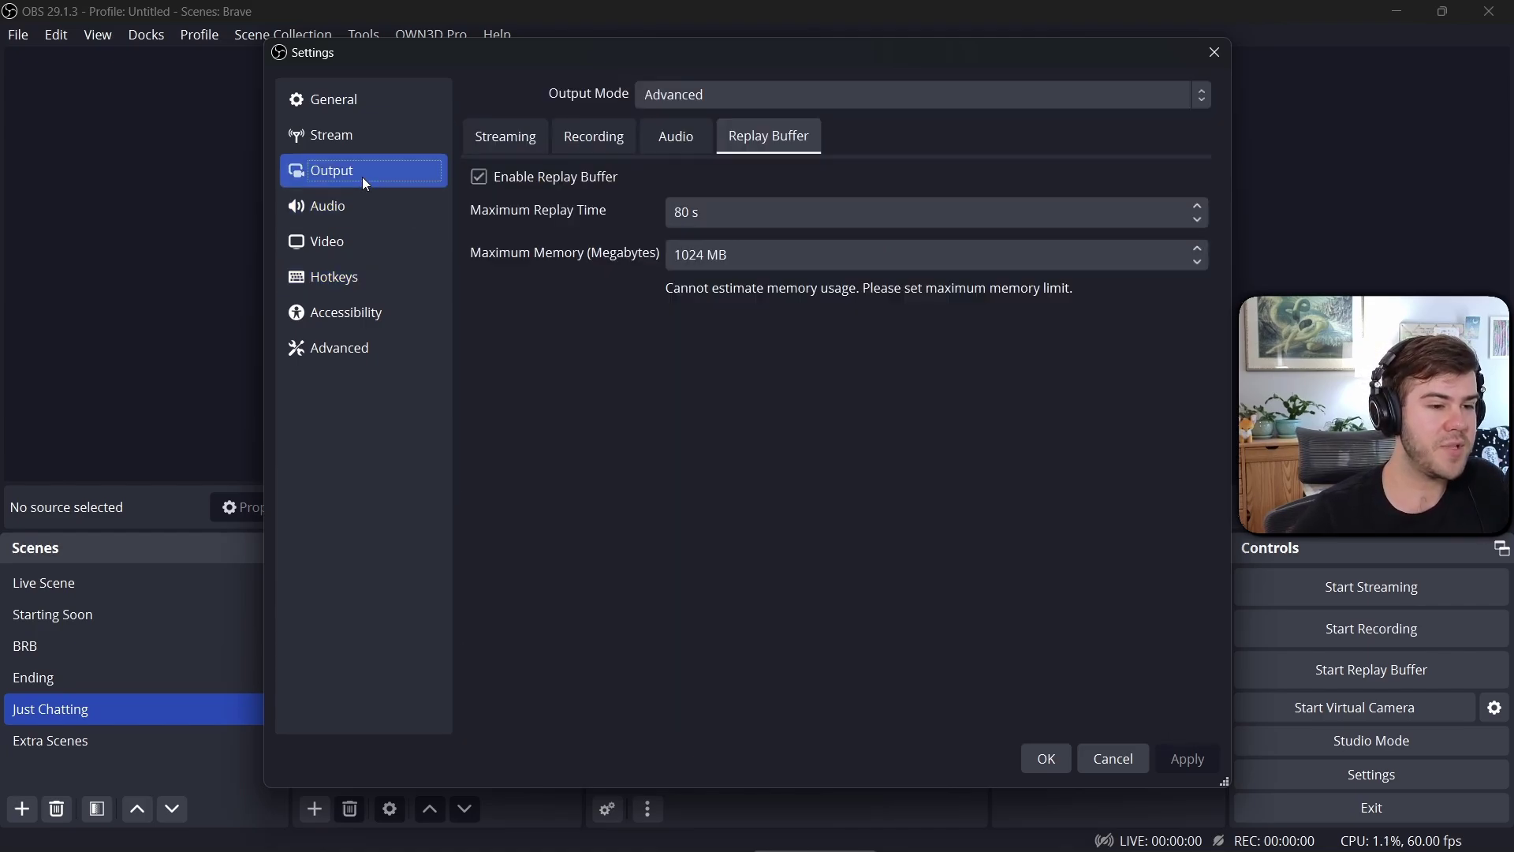
pyautogui.click(600, 143)
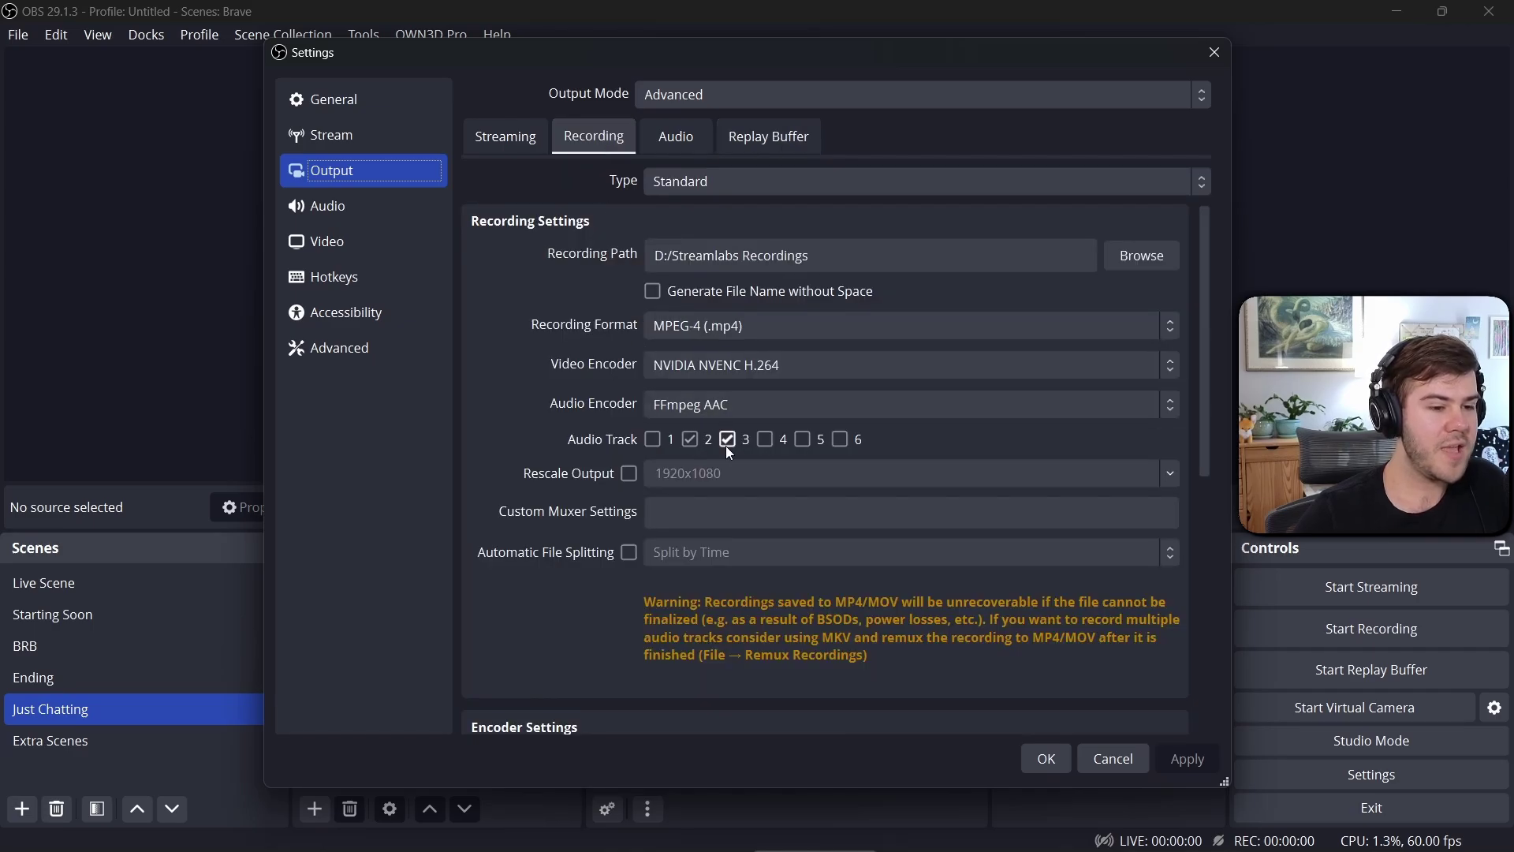
pyautogui.click(1047, 759)
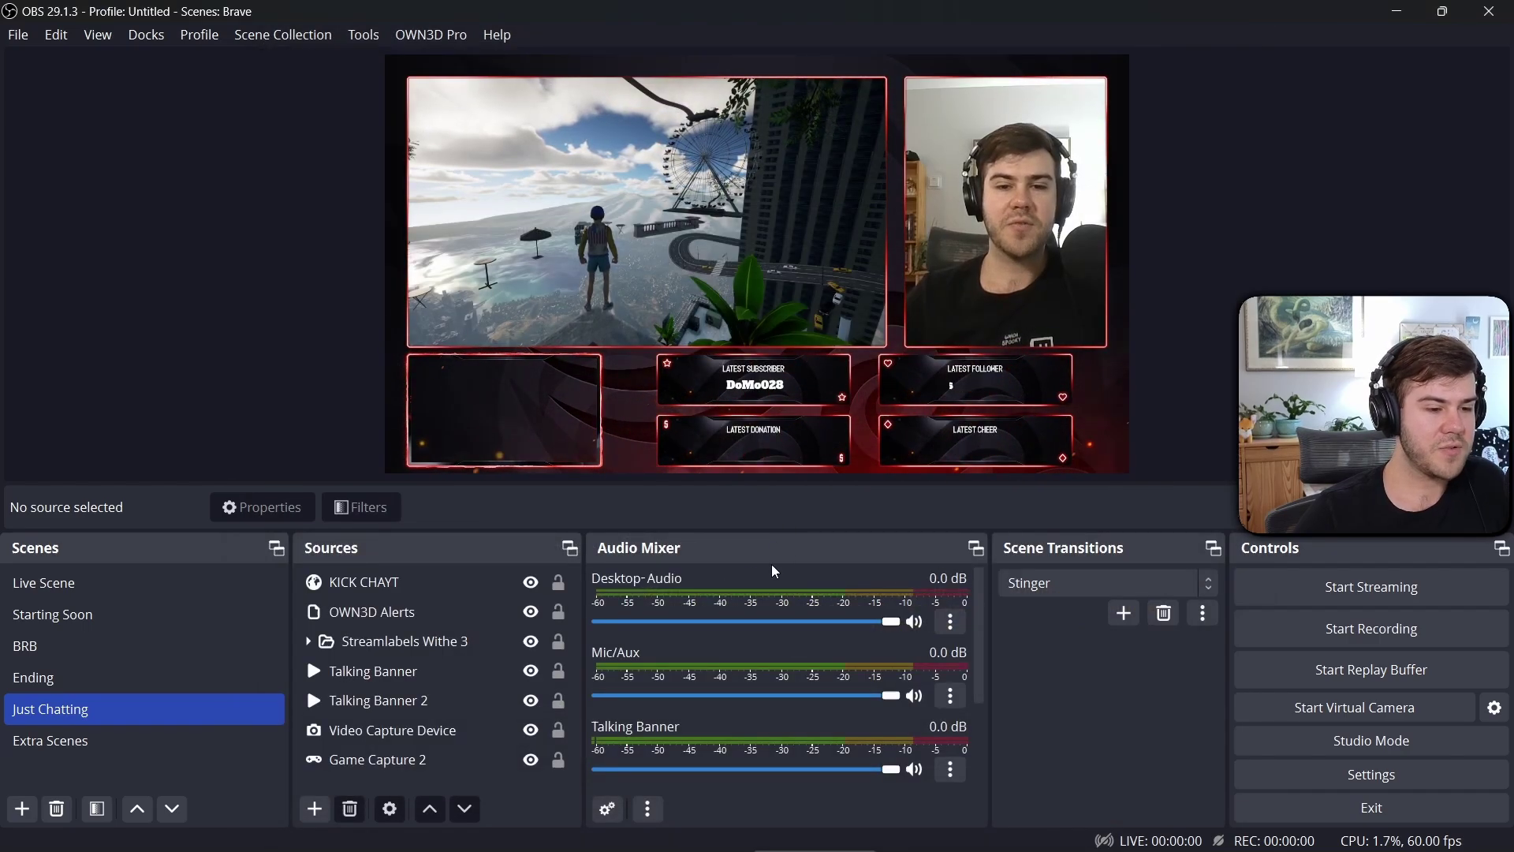
# In Advanced Audio Properties, take Desktop-Audio off track 2 and Mic/Aux off track 3.
pyautogui.click(615, 820)
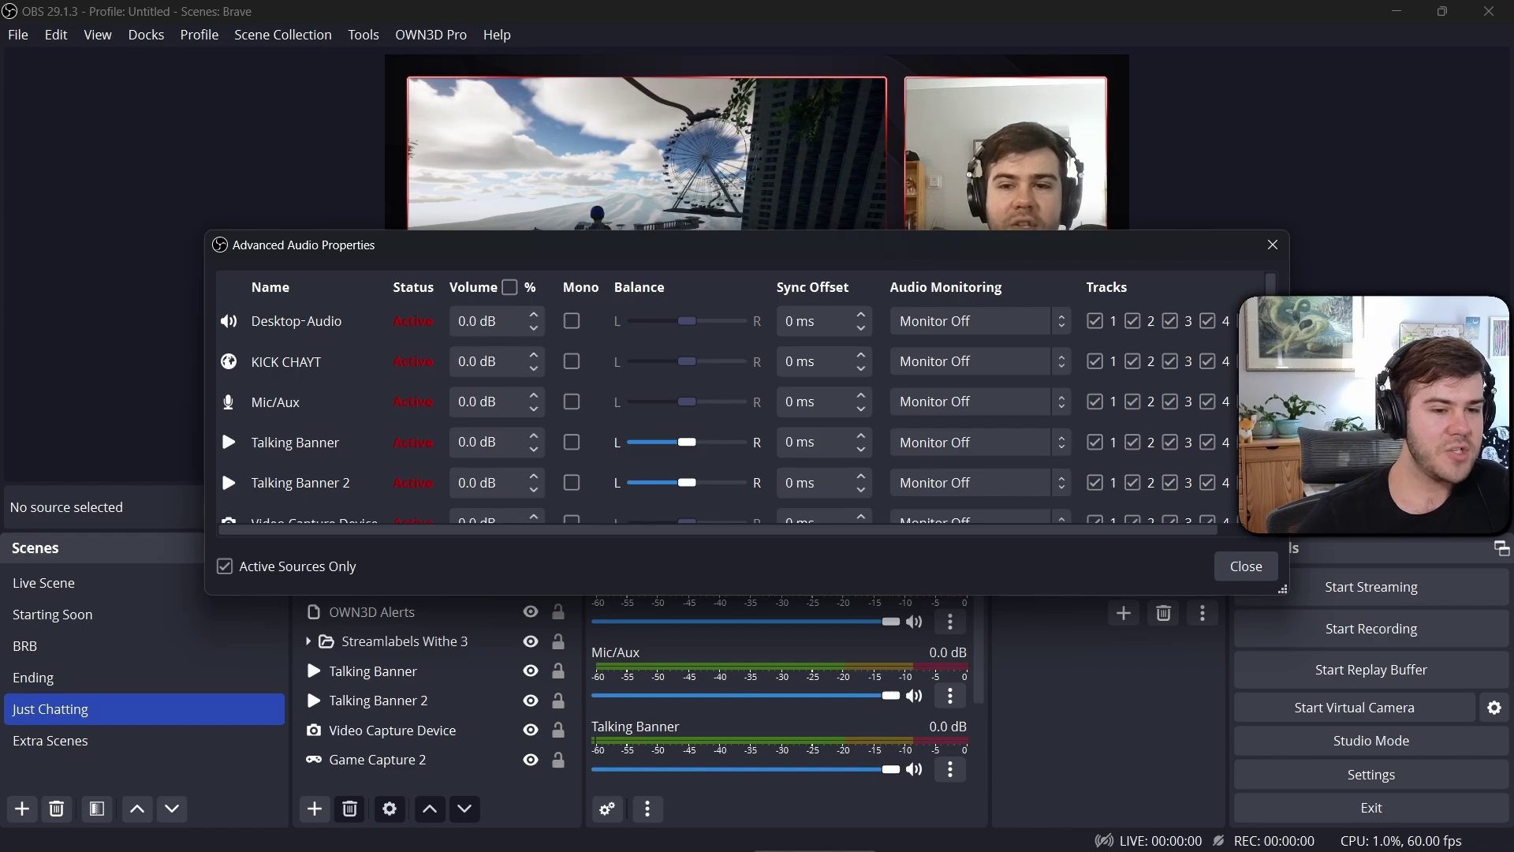
pyautogui.moveTo(1288, 593); pyautogui.dragTo(1385, 676)
pyautogui.moveTo(1043, 255); pyautogui.dragTo(860, 241)
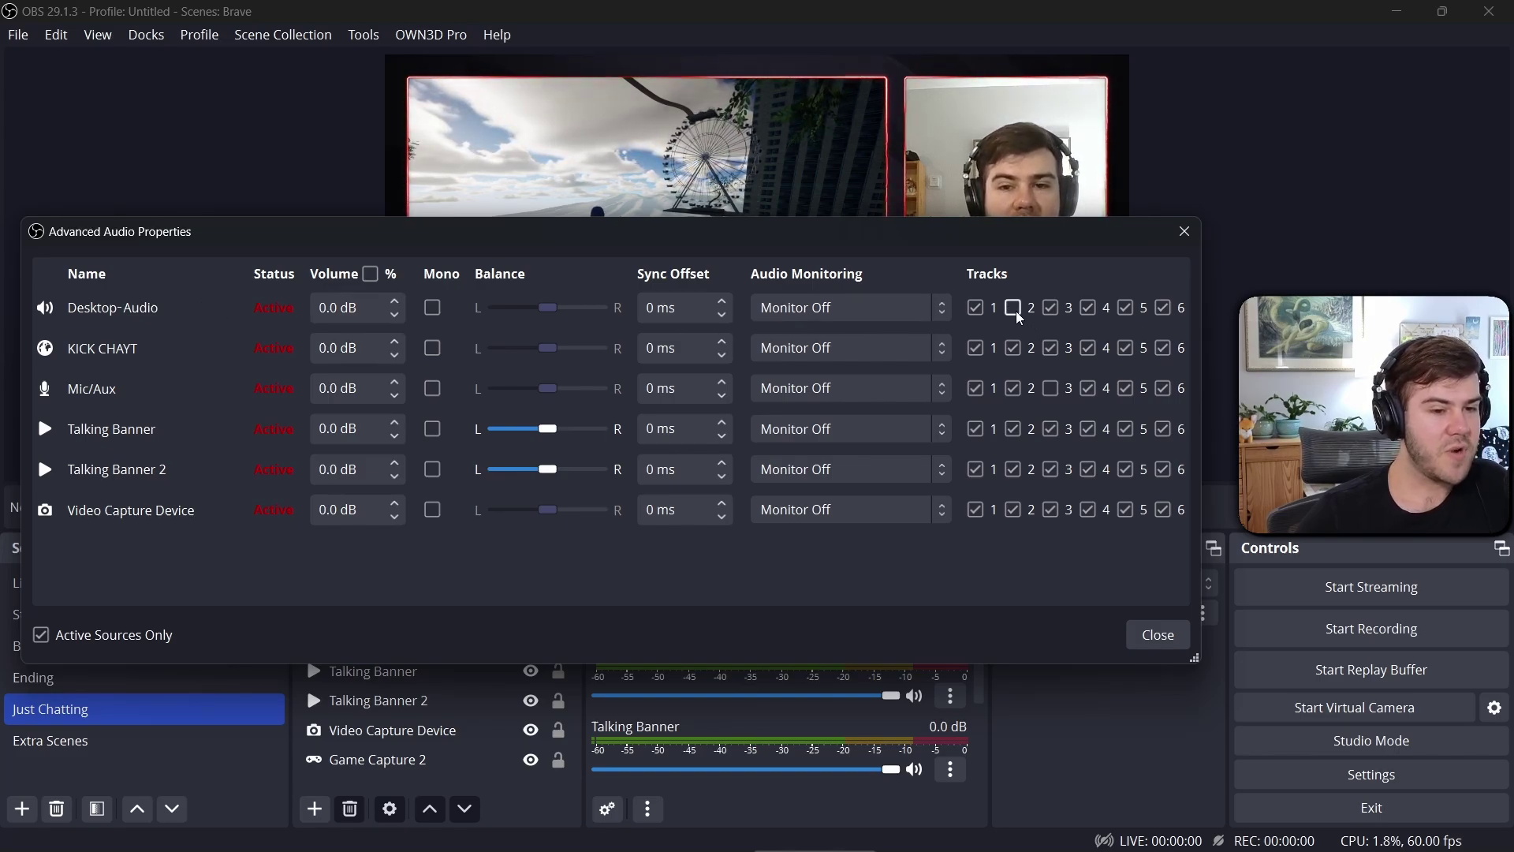
pyautogui.click(1032, 392)
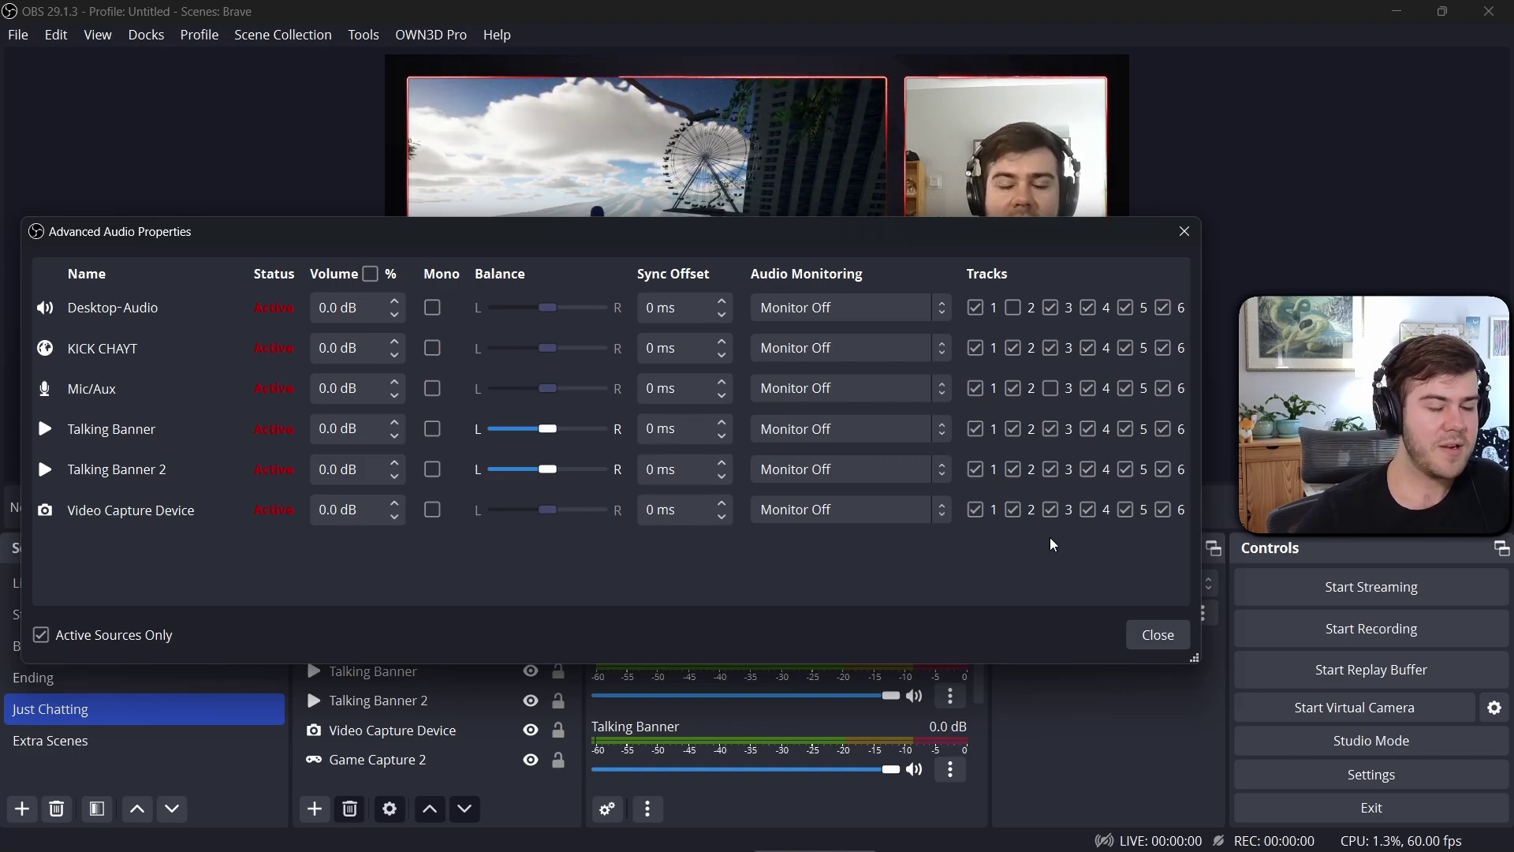
pyautogui.click(1051, 389)
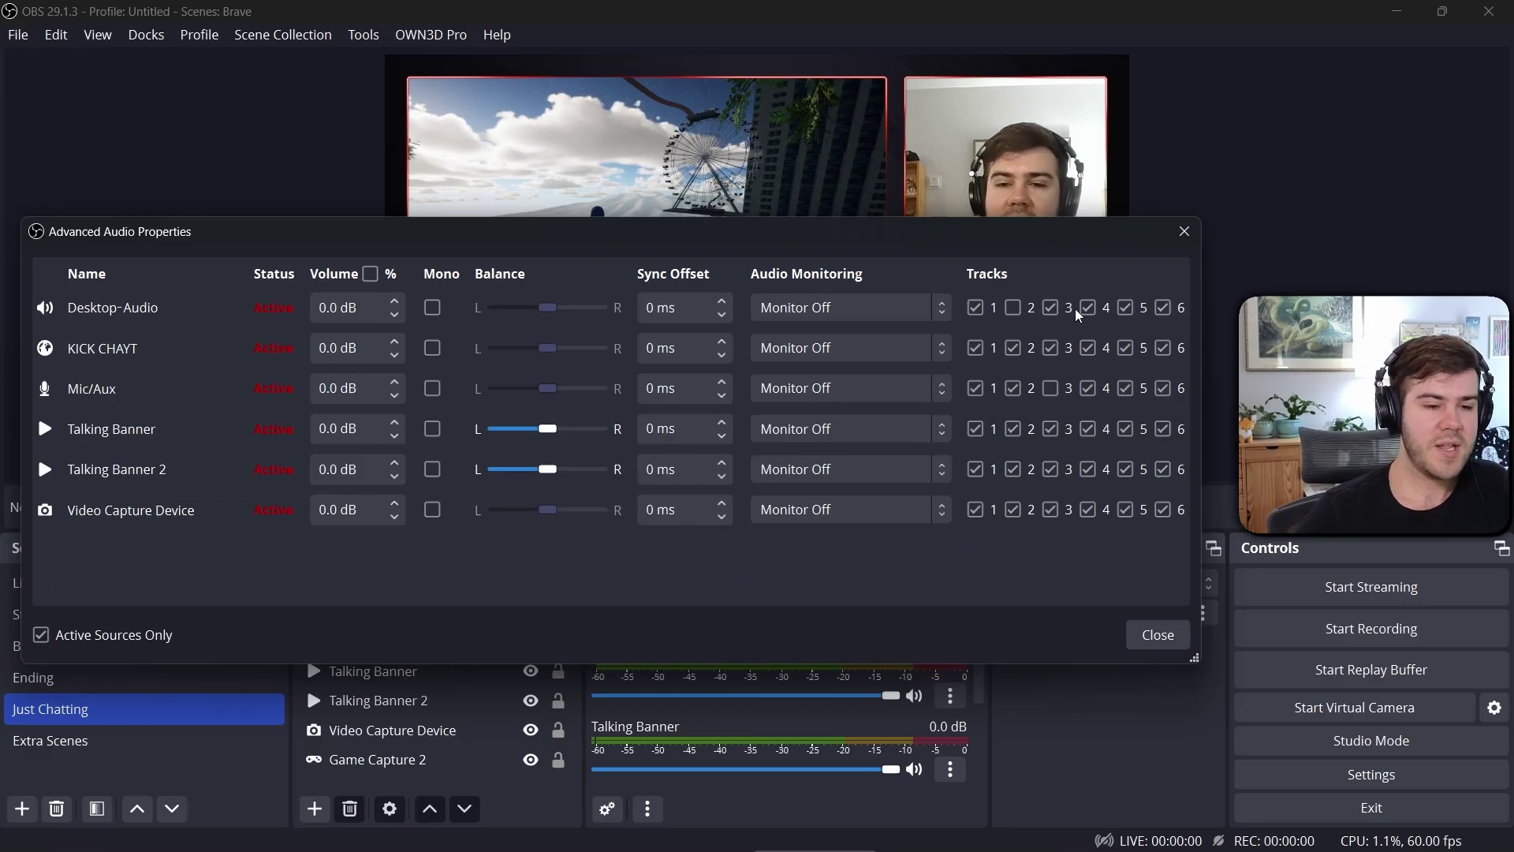
# Close Advanced Audio Properties and start the replay buffer from Controls.
pyautogui.click(1157, 634)
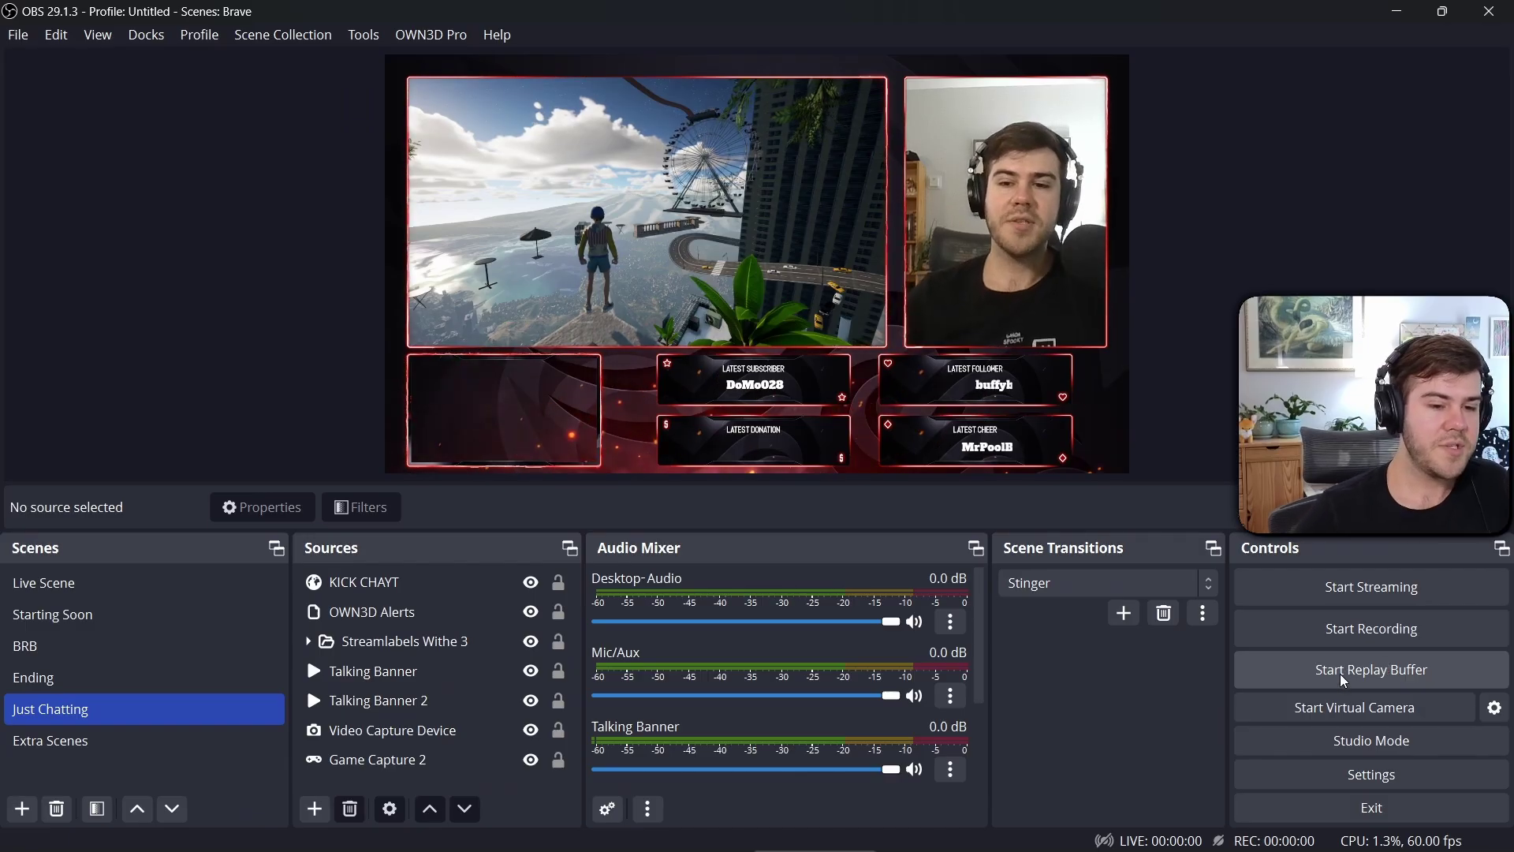
pyautogui.click(1262, 779)
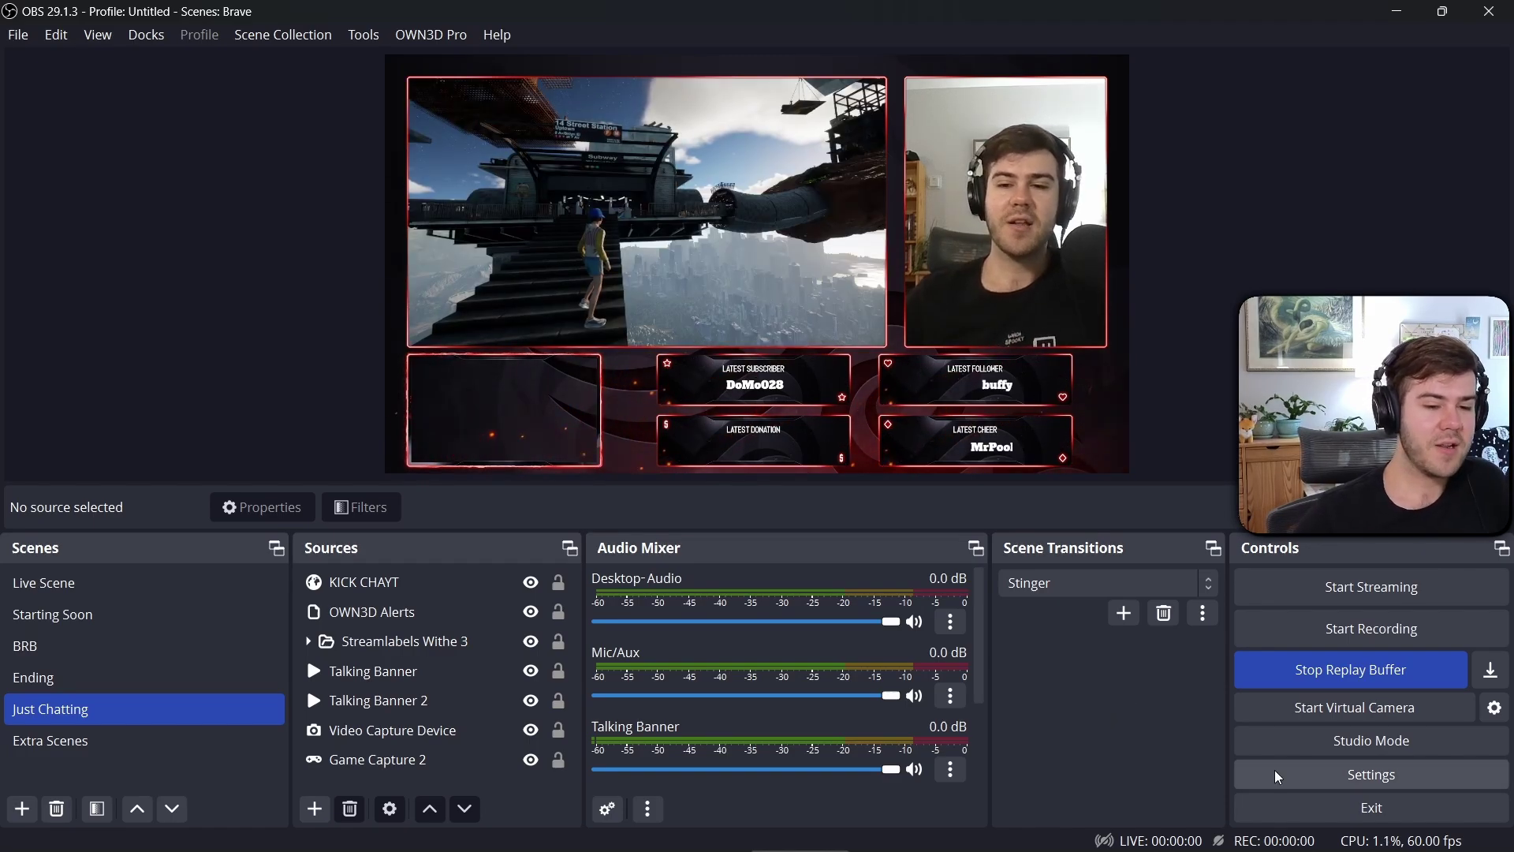
# Set Desktop Audio to Speakers (Yamaha ZG01) and Mic/Auxiliary to the PD400X Podcast Microphone, then save.
pyautogui.click(1315, 782)
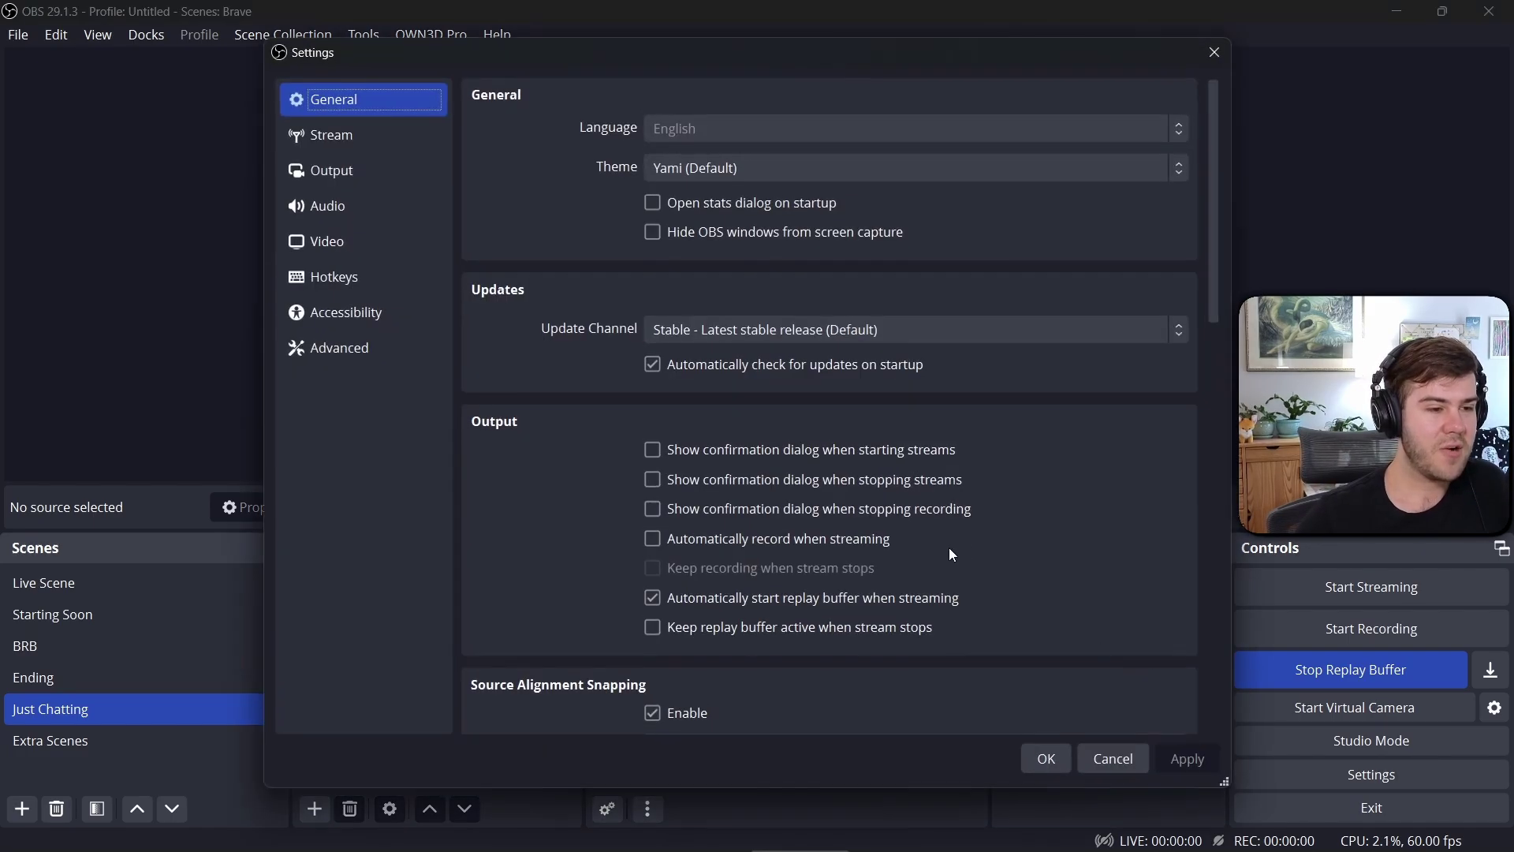
pyautogui.click(357, 211)
pyautogui.click(734, 265)
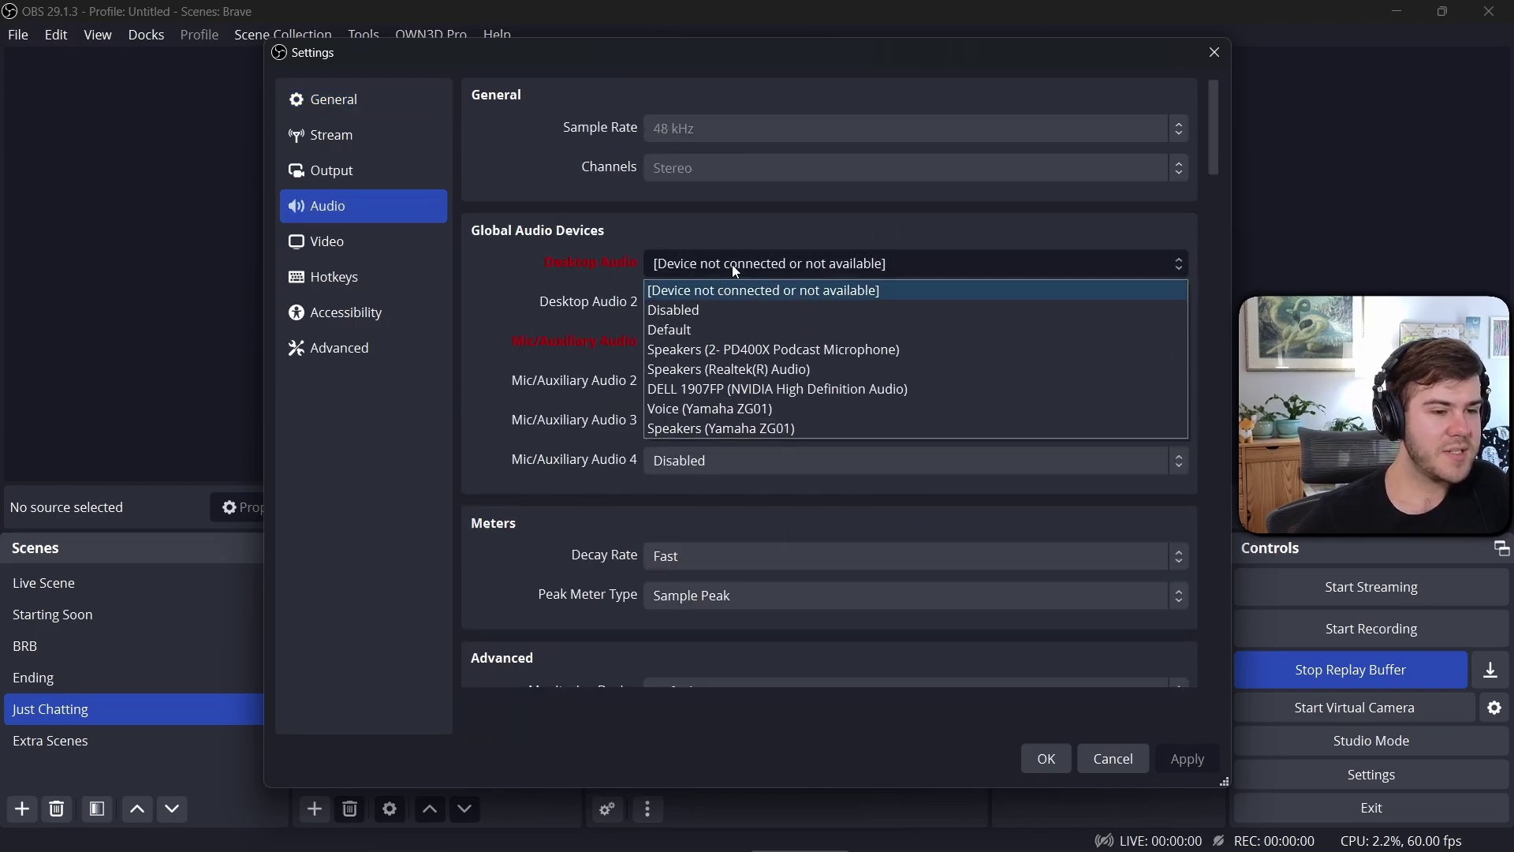
pyautogui.click(784, 428)
pyautogui.click(725, 347)
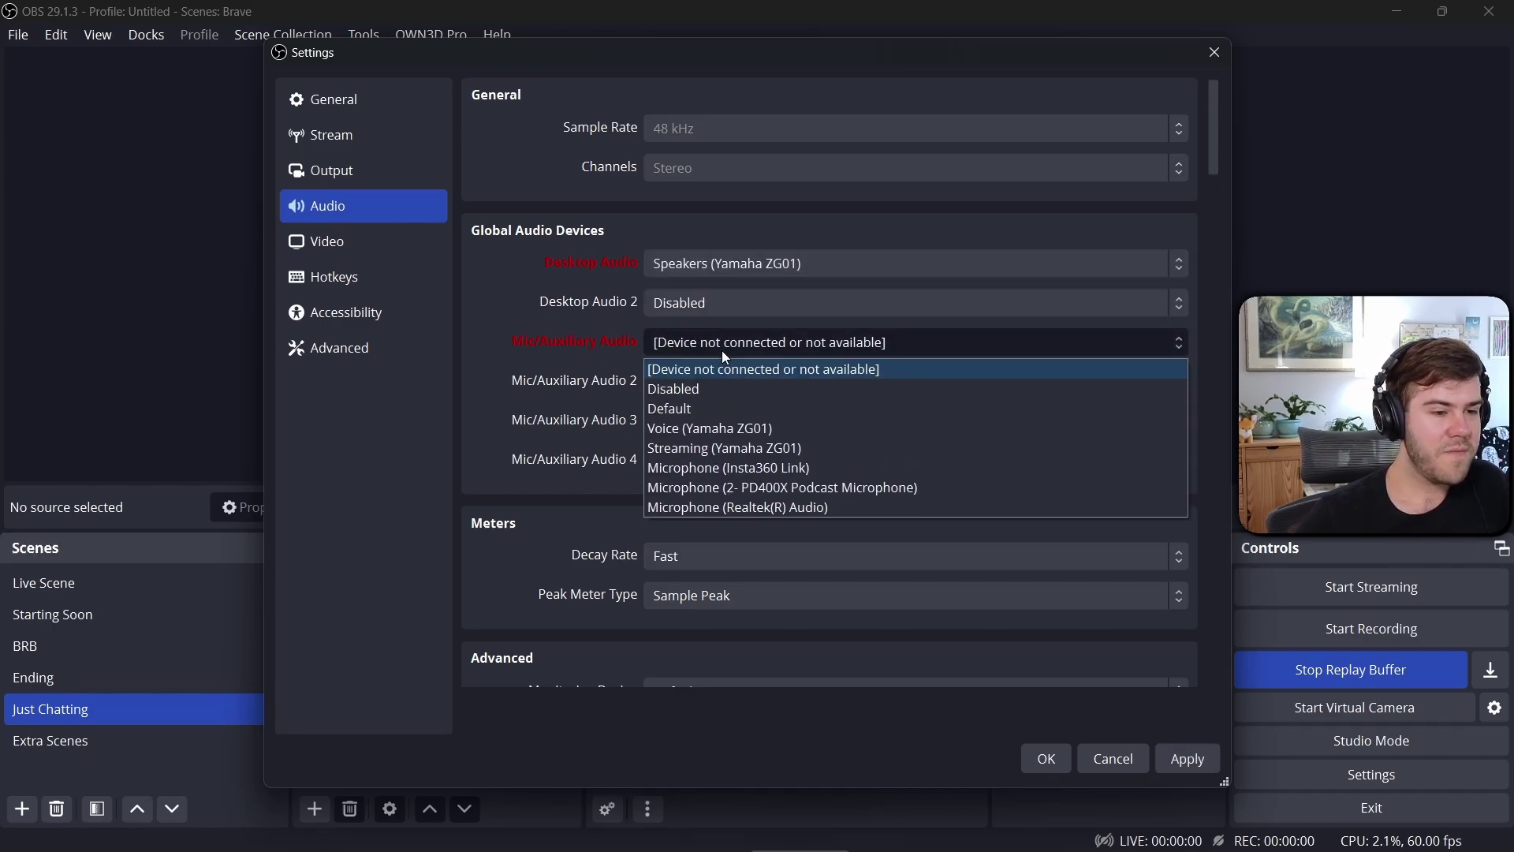
pyautogui.click(747, 488)
pyautogui.click(1182, 758)
pyautogui.click(1049, 760)
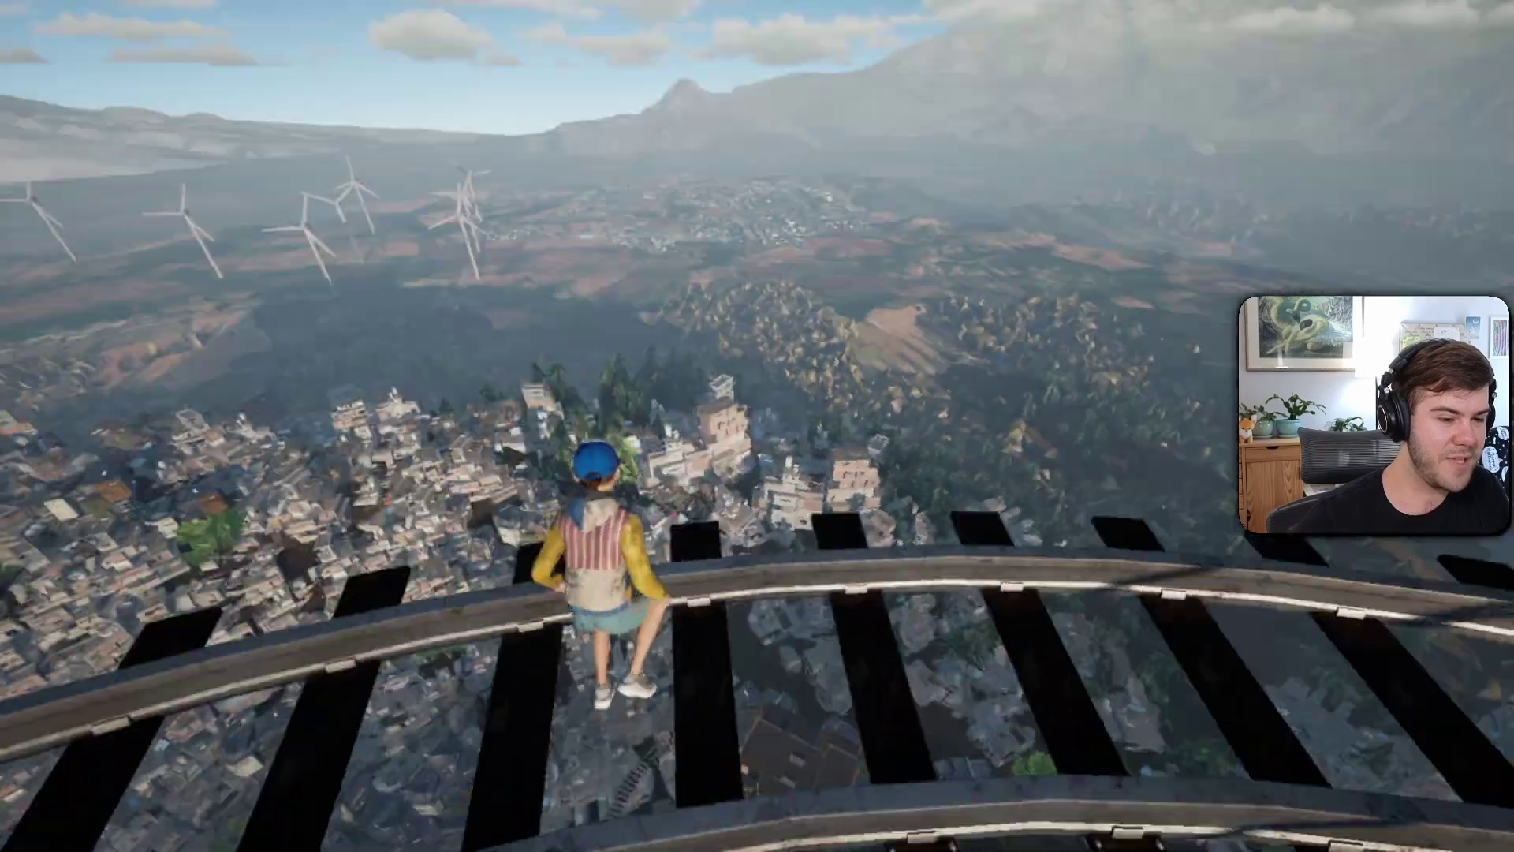
# Tilt the game camera up toward the horizon while running along the elevated track.
pyautogui.press('w')
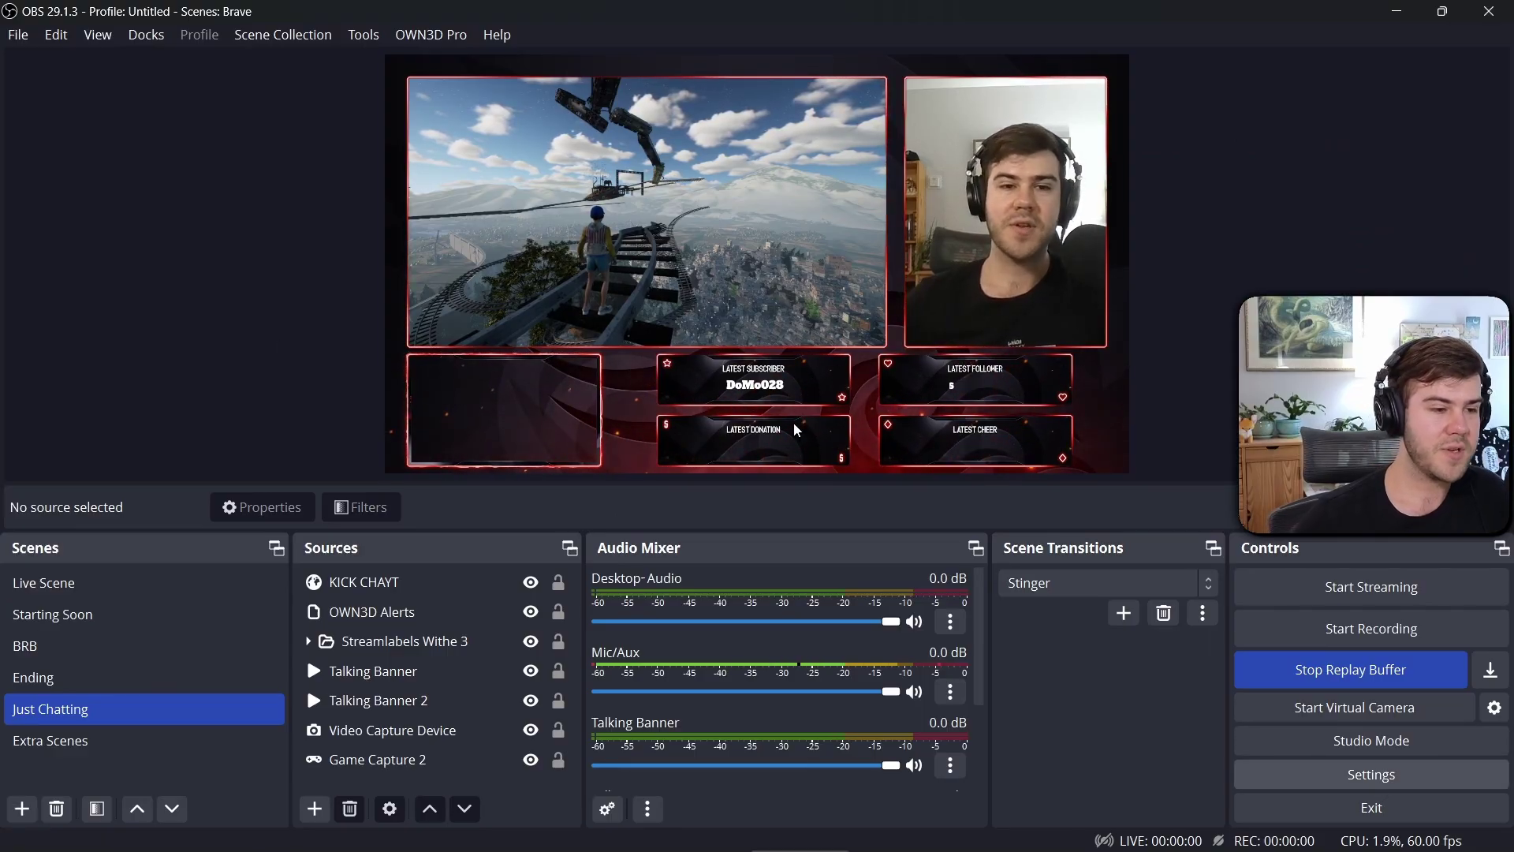
pyautogui.click(1372, 772)
pyautogui.click(352, 181)
pyautogui.click(595, 147)
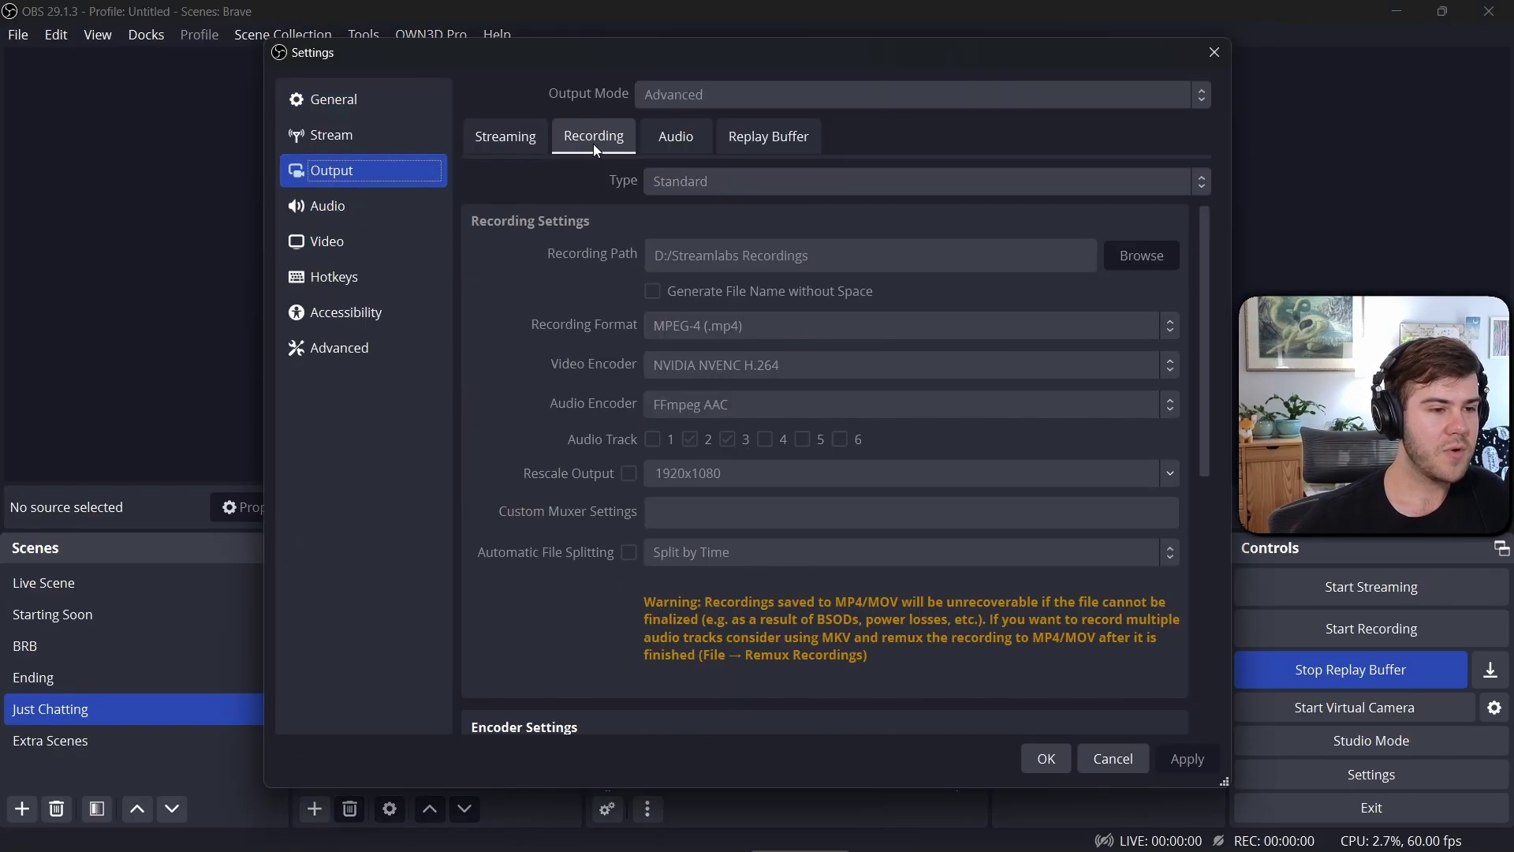
pyautogui.doubleClick(760, 257)
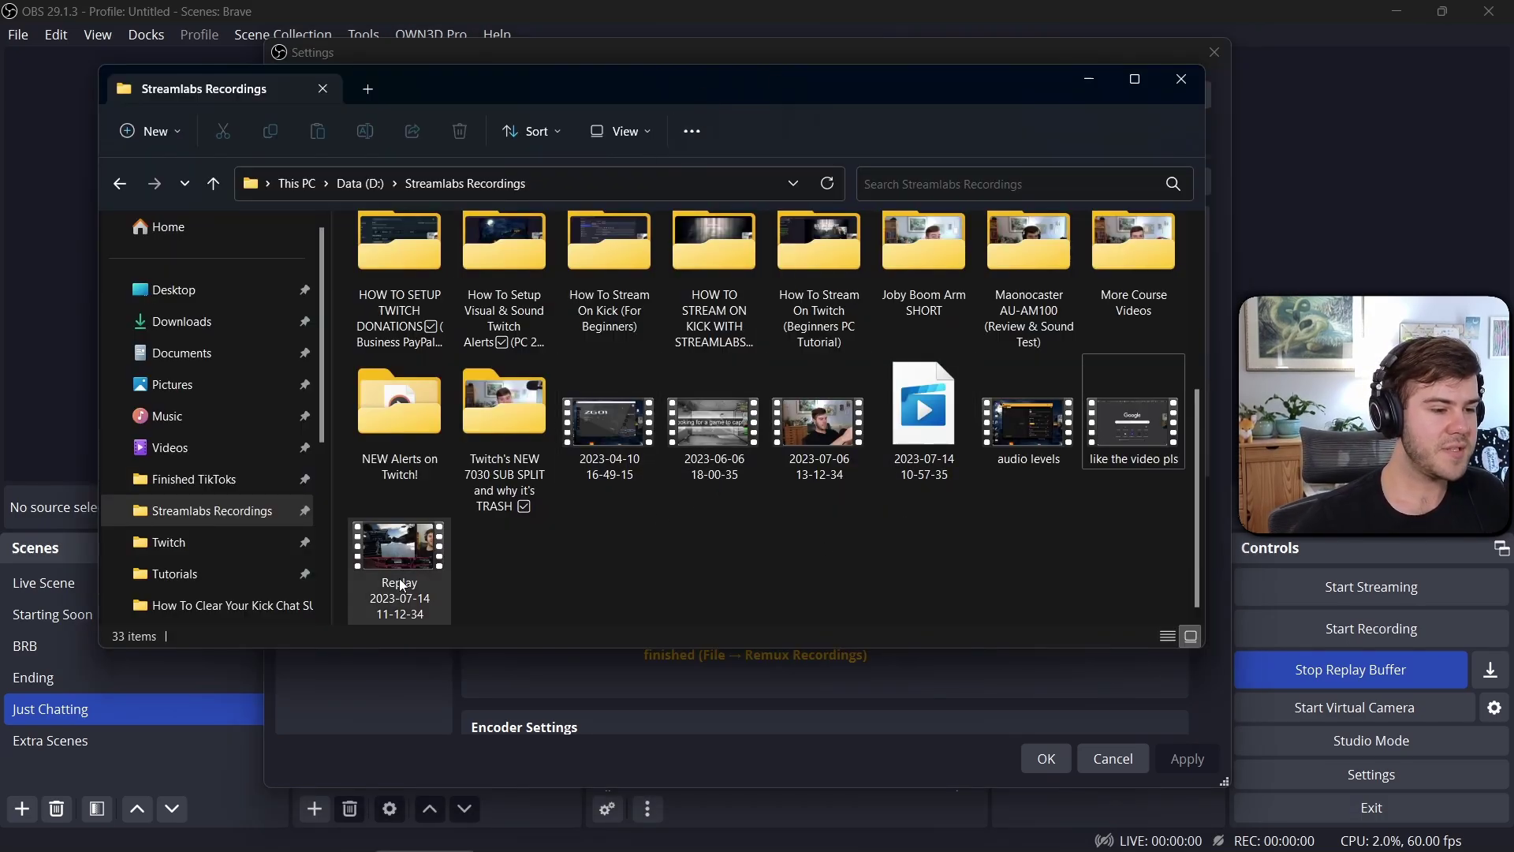
pyautogui.click(413, 551)
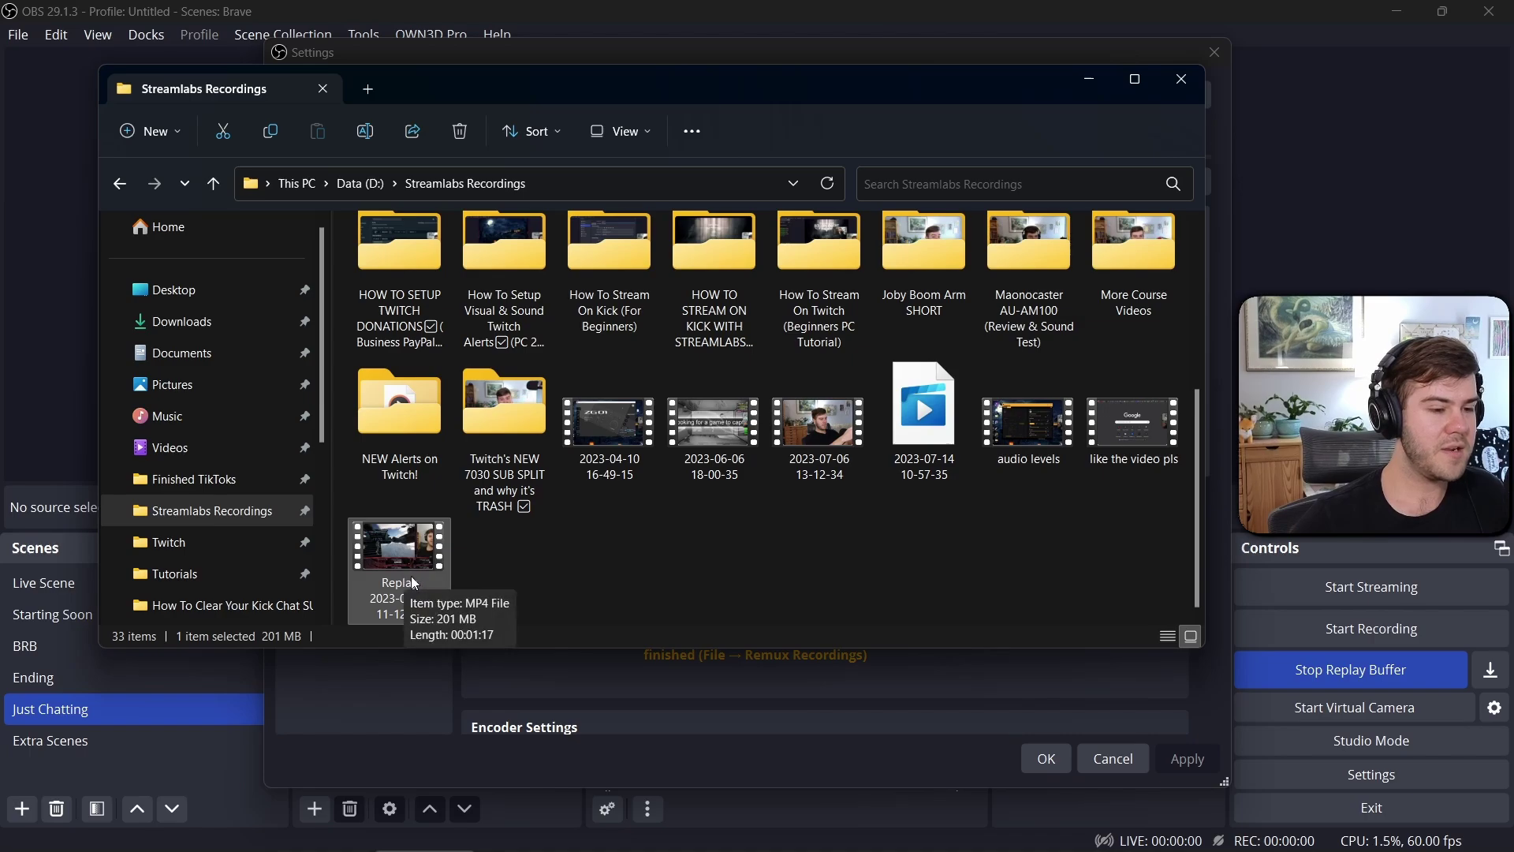
pyautogui.doubleClick(411, 579)
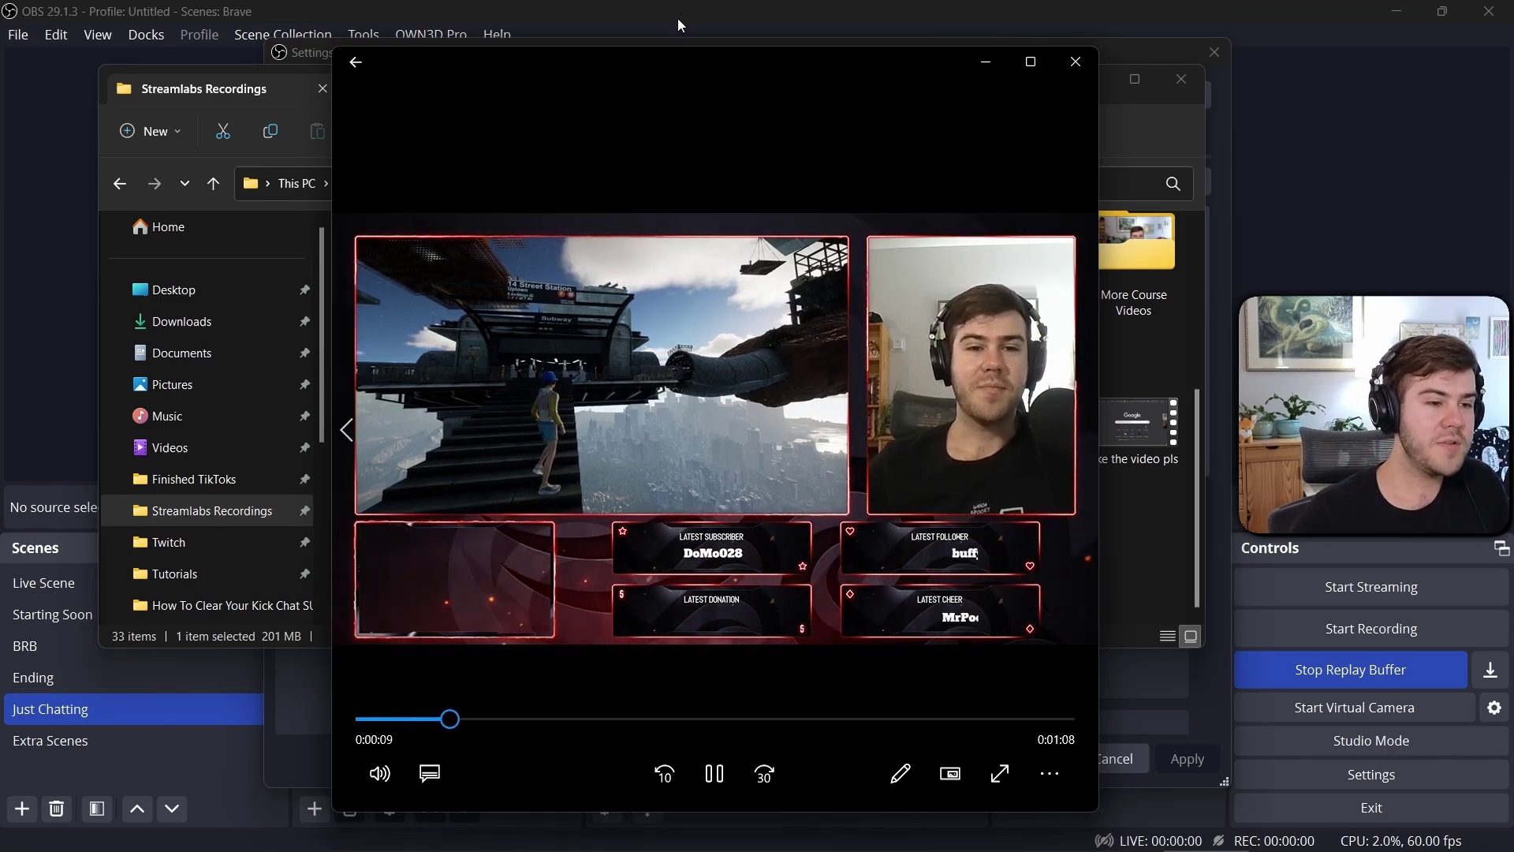
# Move the Movies & TV player window slightly to the left.
pyautogui.moveTo(699, 67); pyautogui.dragTo(645, 51)
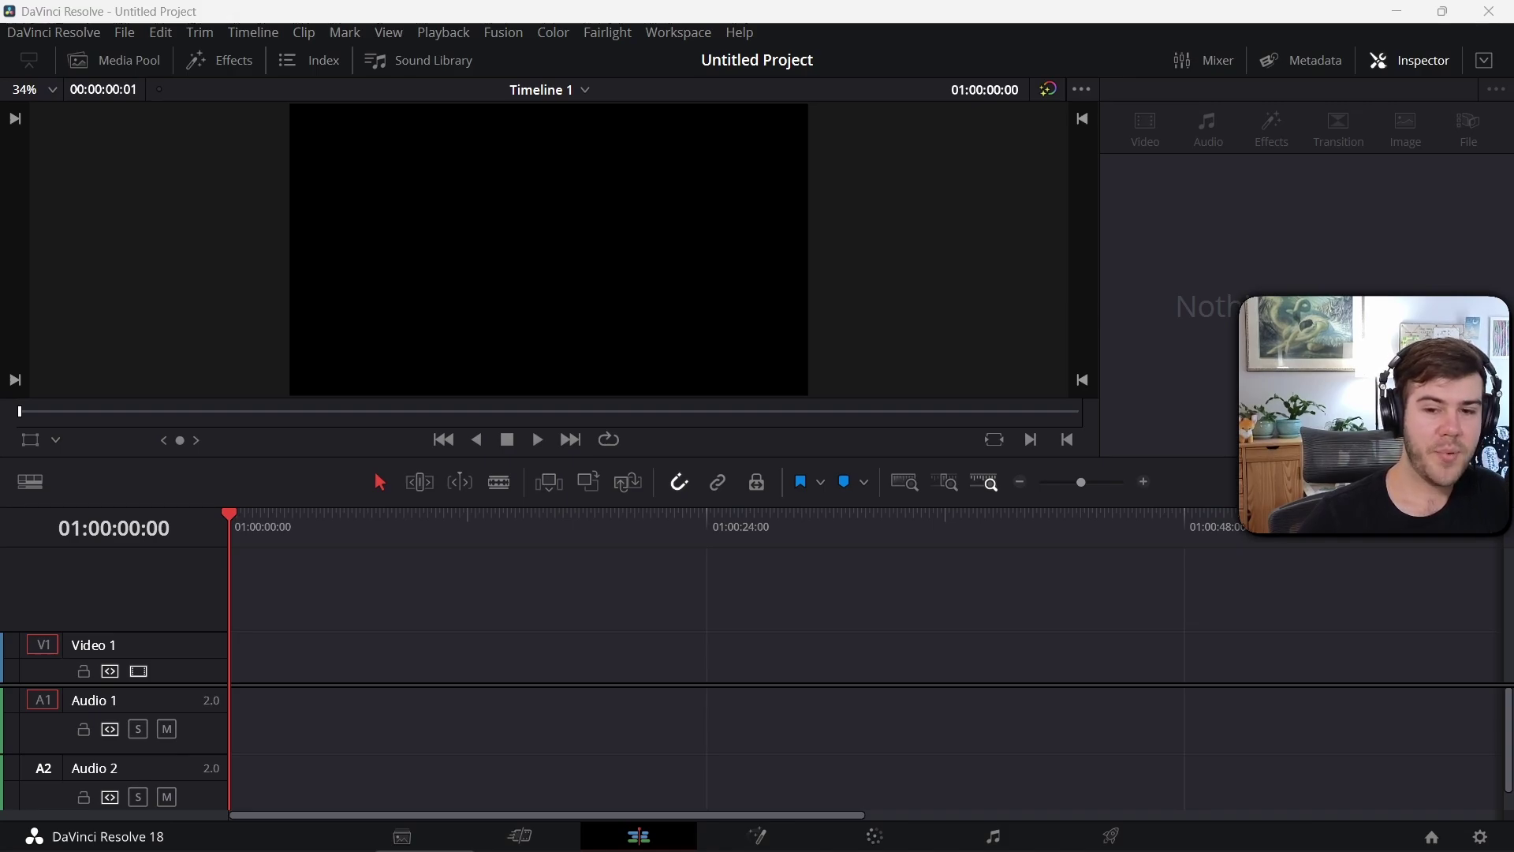
pyautogui.moveTo(1130, 579); pyautogui.dragTo(239, 665)
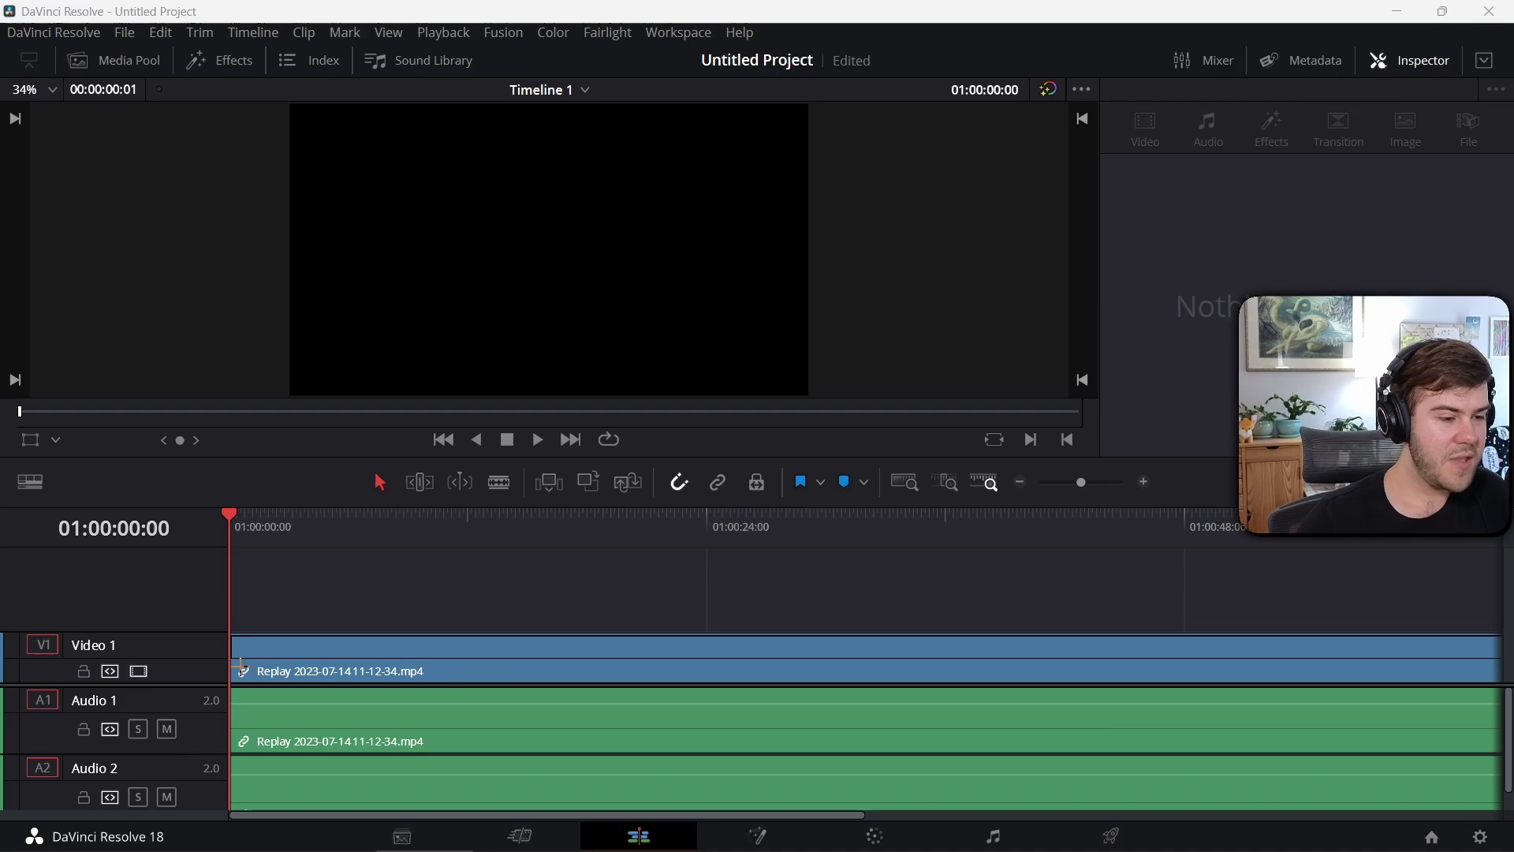
pyautogui.click(361, 654)
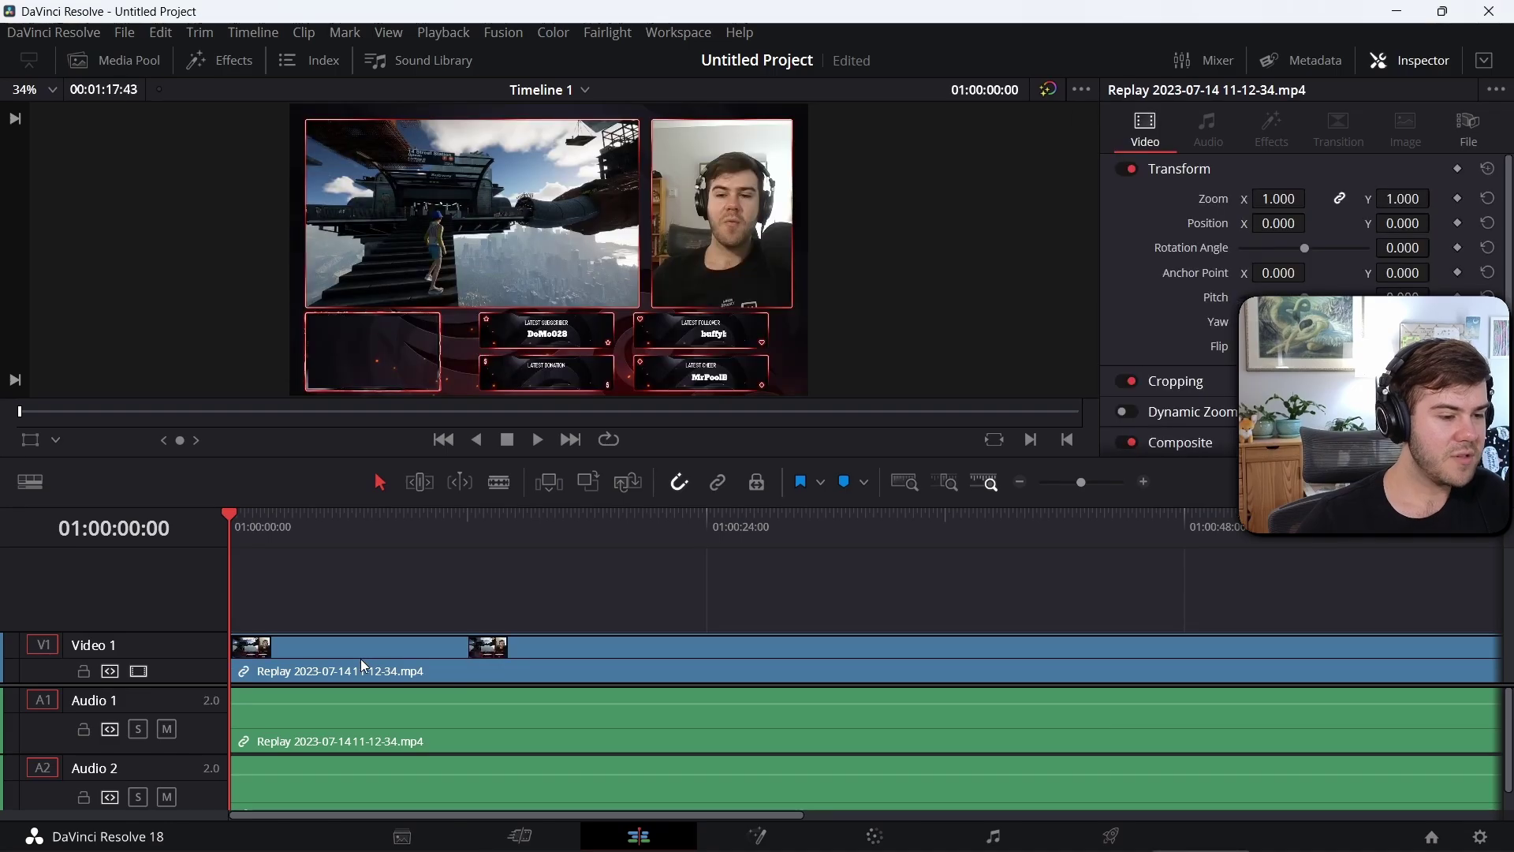
pyautogui.click(362, 659)
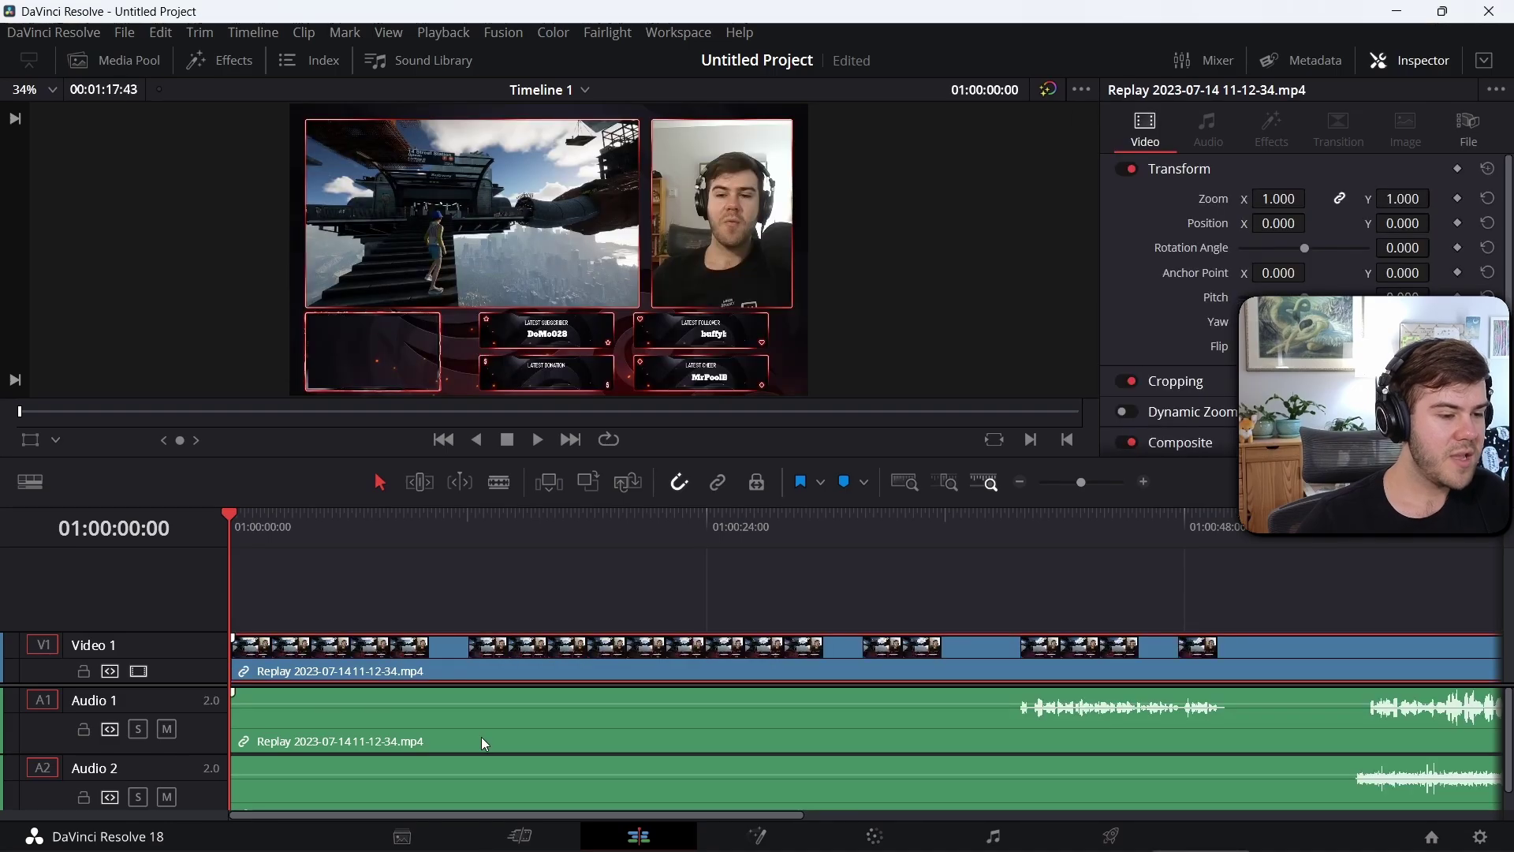
pyautogui.click(481, 739)
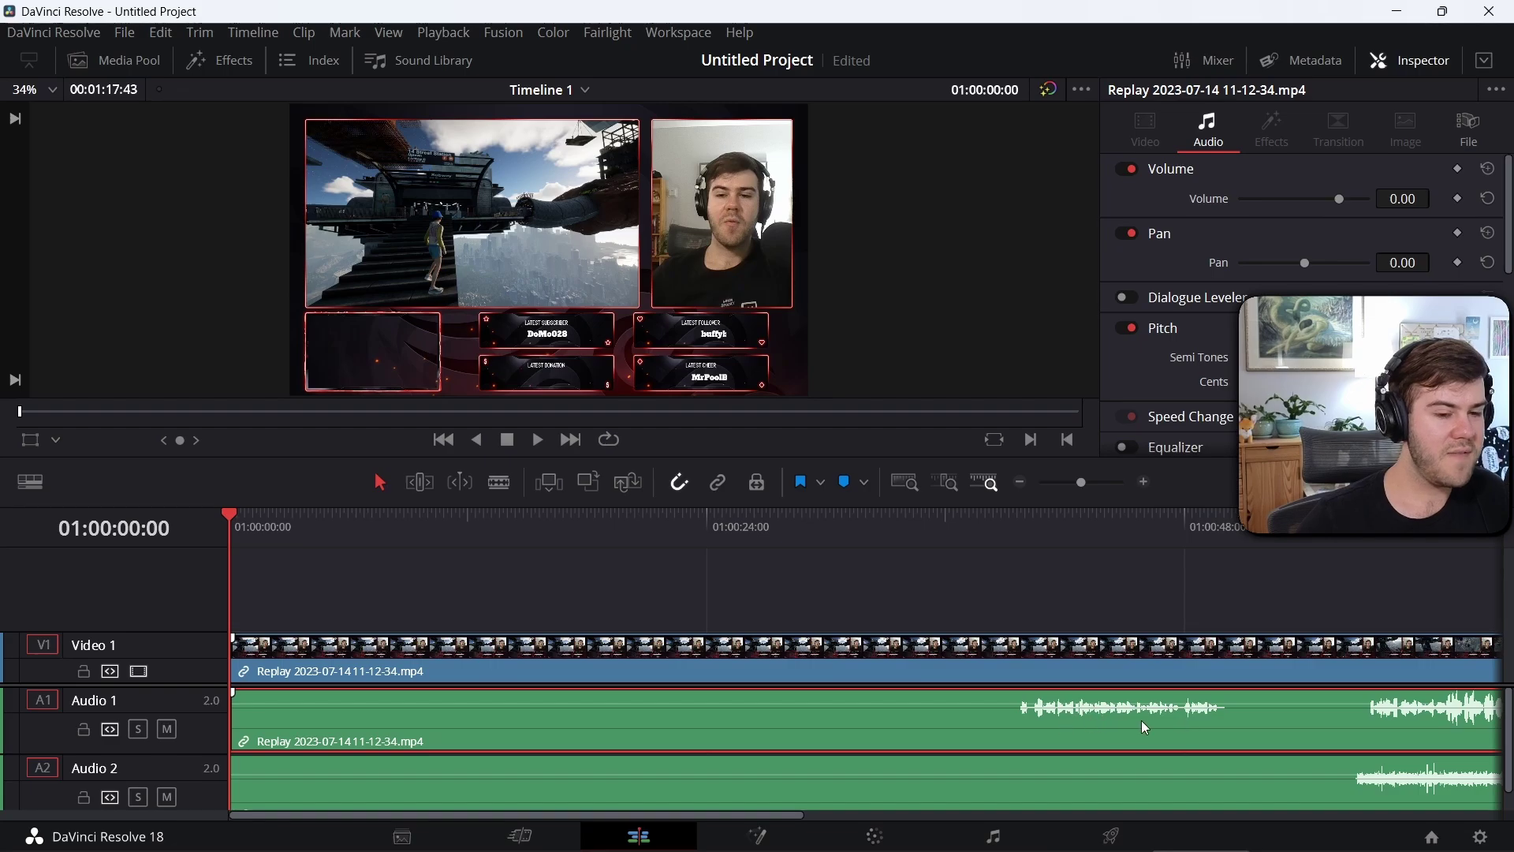
# Preview the audio around 40 seconds in, then select the Audio 2 clip.
pyautogui.moveTo(1030, 536); pyautogui.dragTo(1014, 528)
pyautogui.press('space')
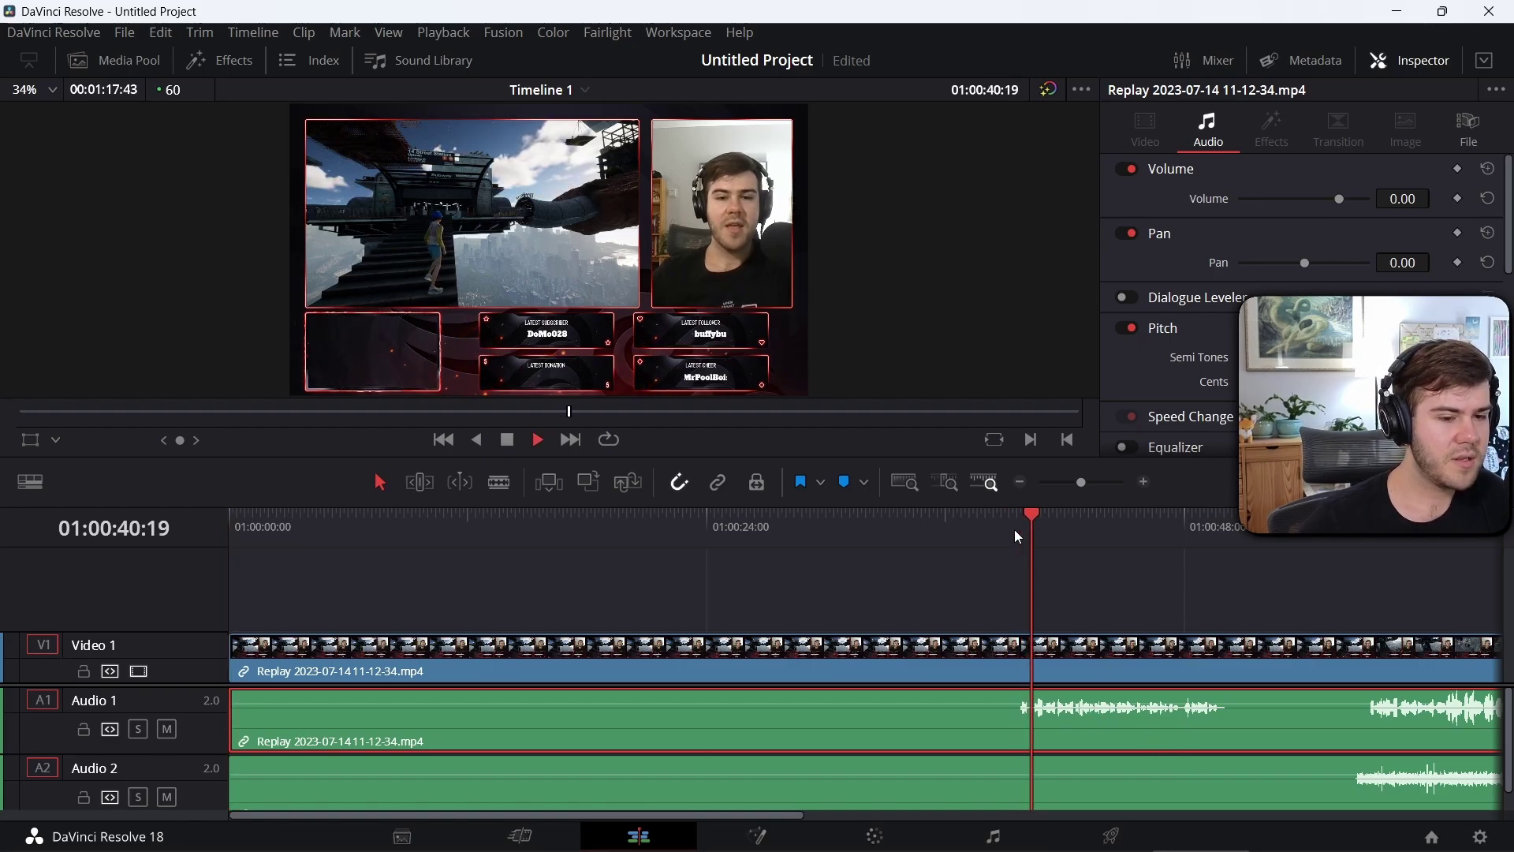
pyautogui.press('space')
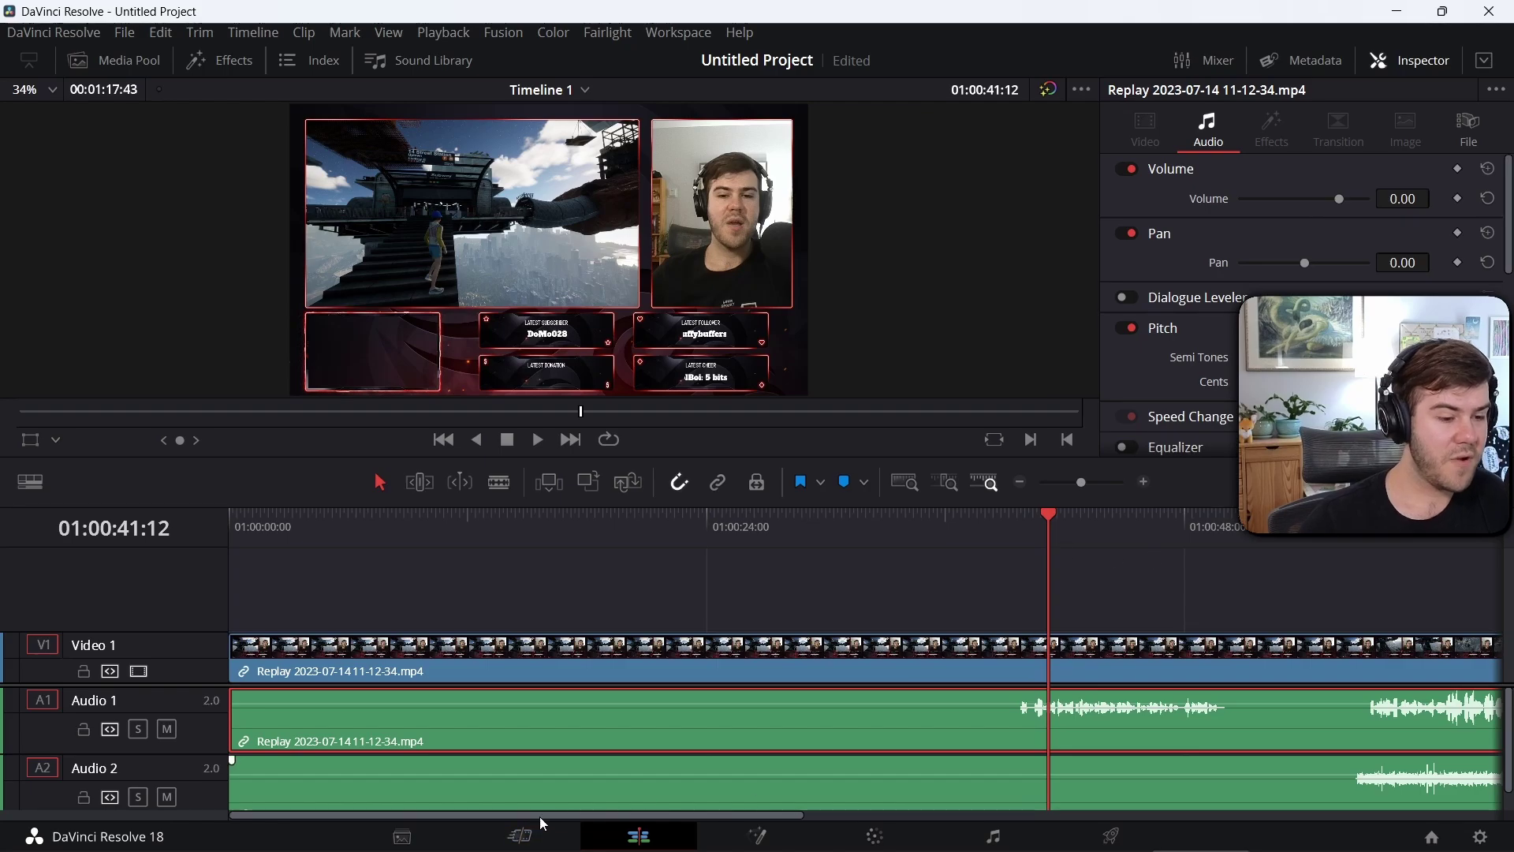
pyautogui.moveTo(542, 823); pyautogui.dragTo(727, 807)
pyautogui.moveTo(739, 530); pyautogui.dragTo(756, 525)
pyautogui.click(811, 778)
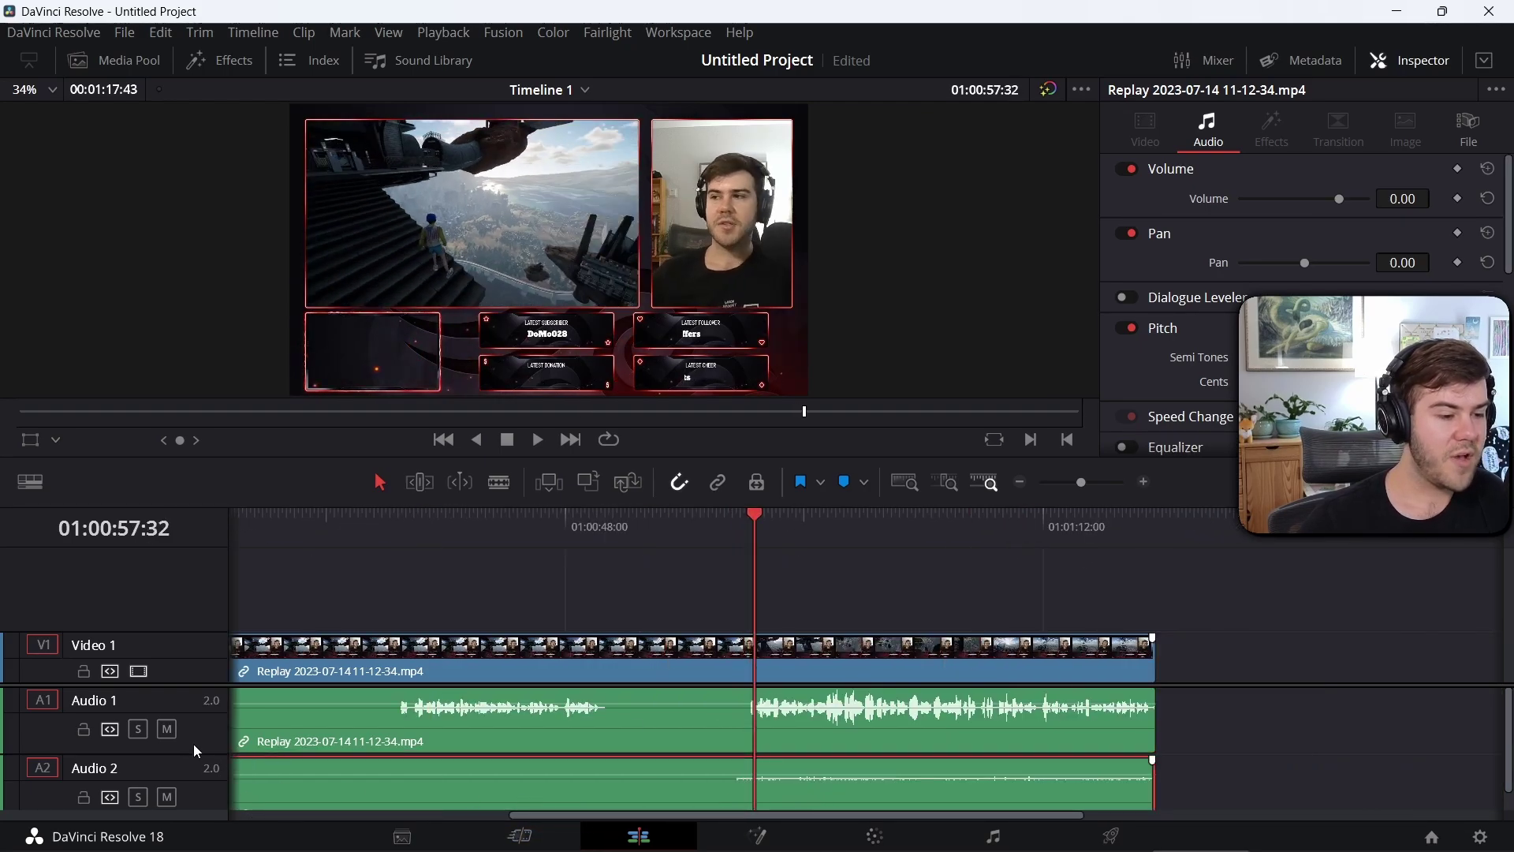
# Mute Audio 1, play, and raise the Audio 2 clip's volume to about 8.60.
pyautogui.click(167, 728)
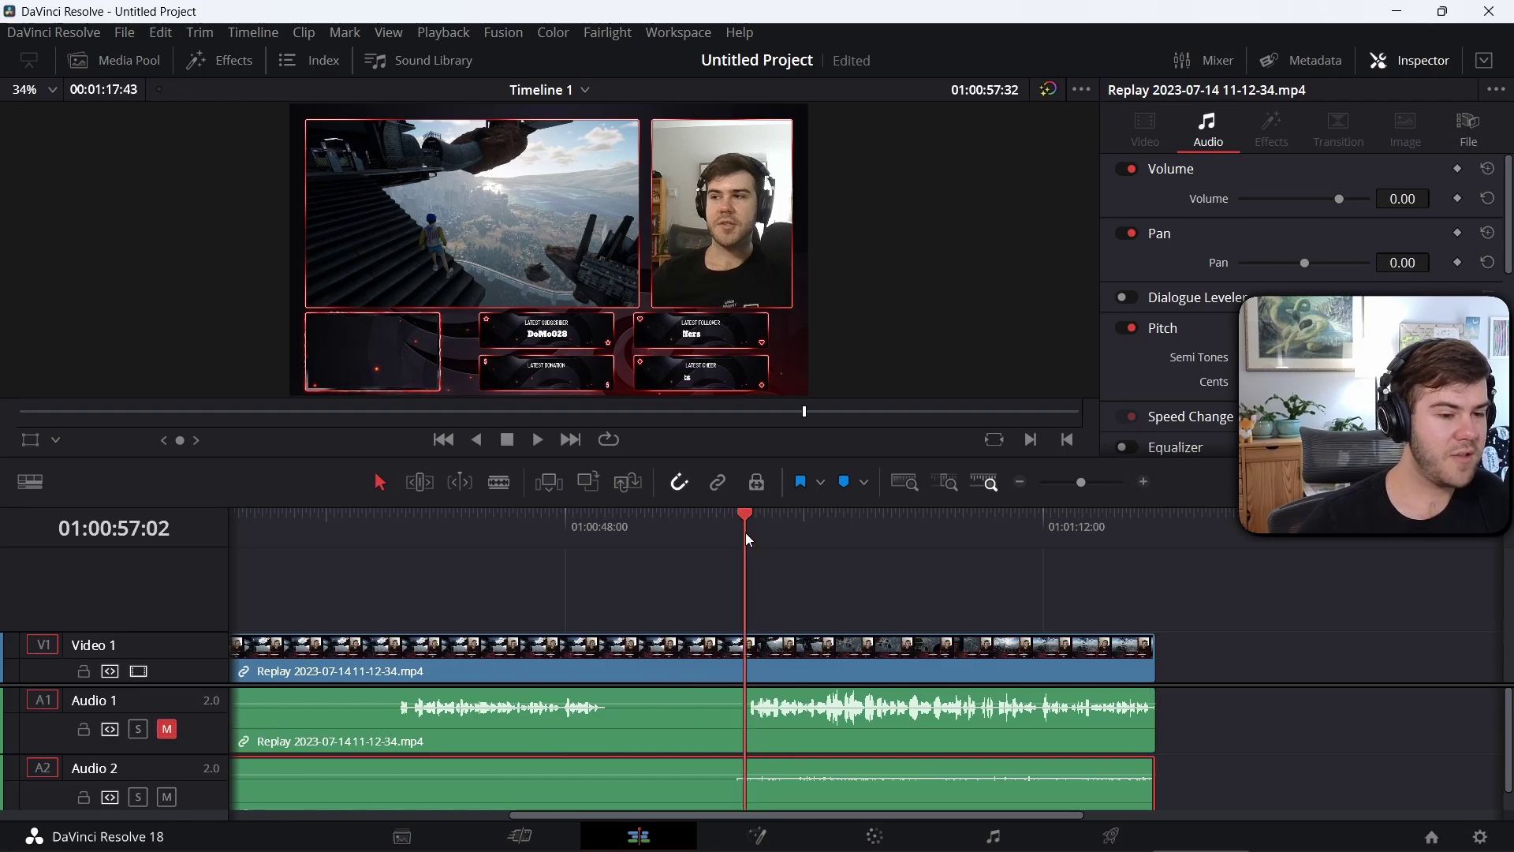
pyautogui.press('space')
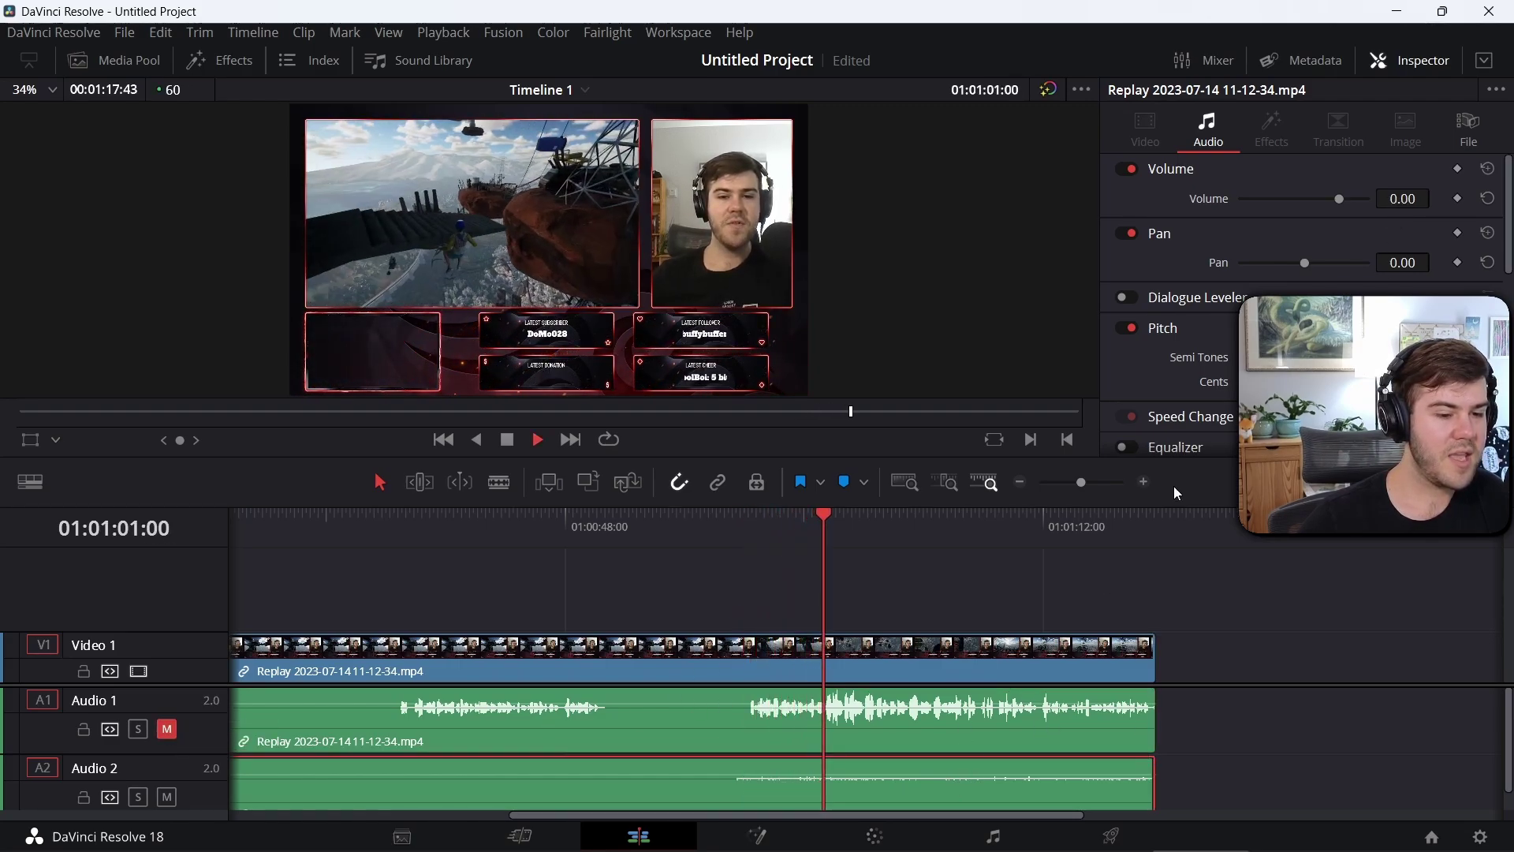
pyautogui.moveTo(1407, 198); pyautogui.dragTo(1435, 197)
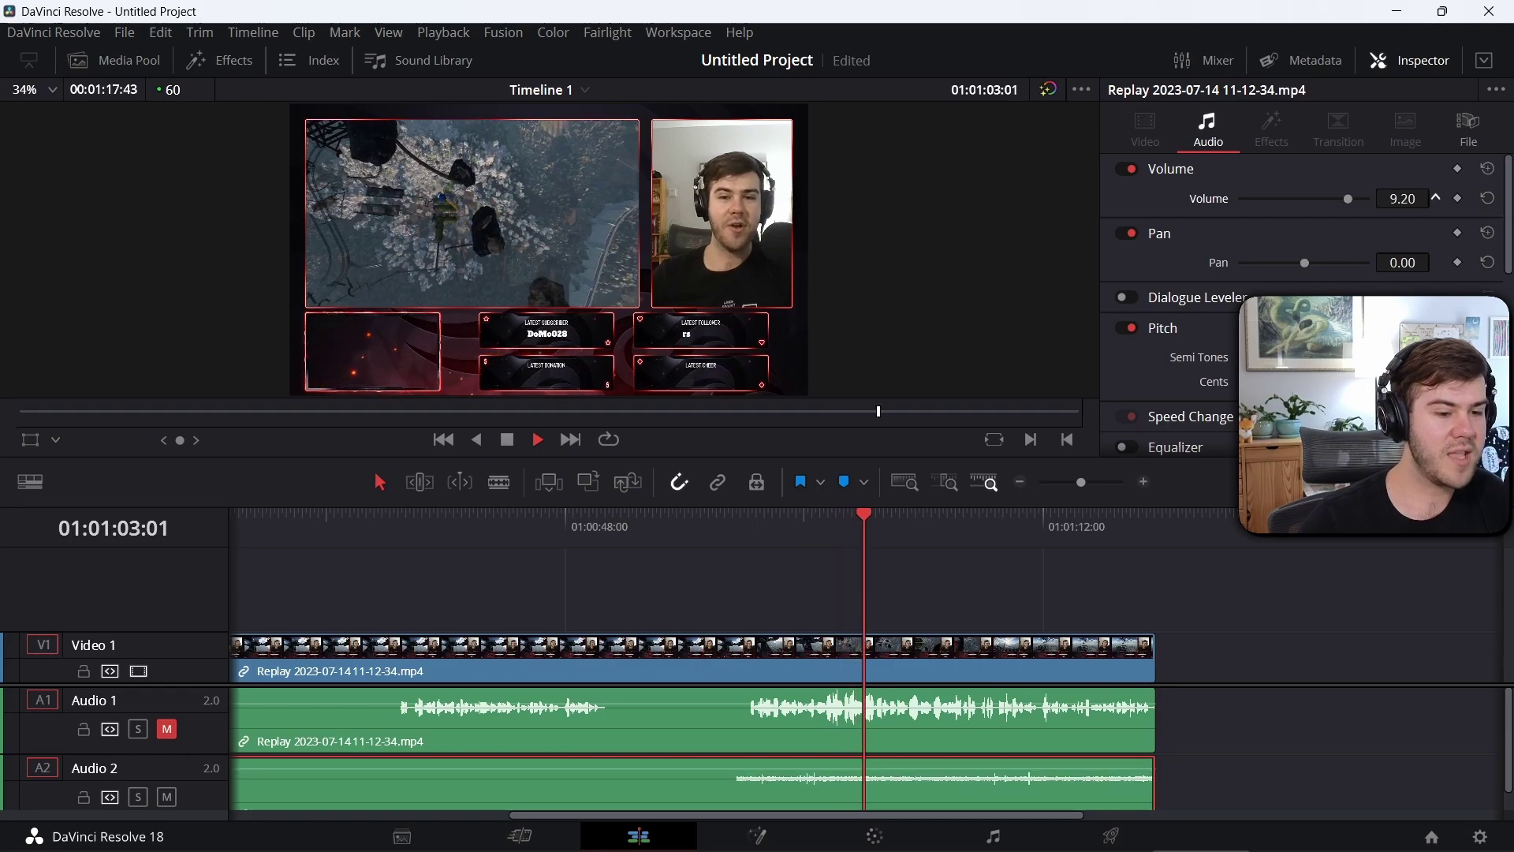
pyautogui.click(686, 736)
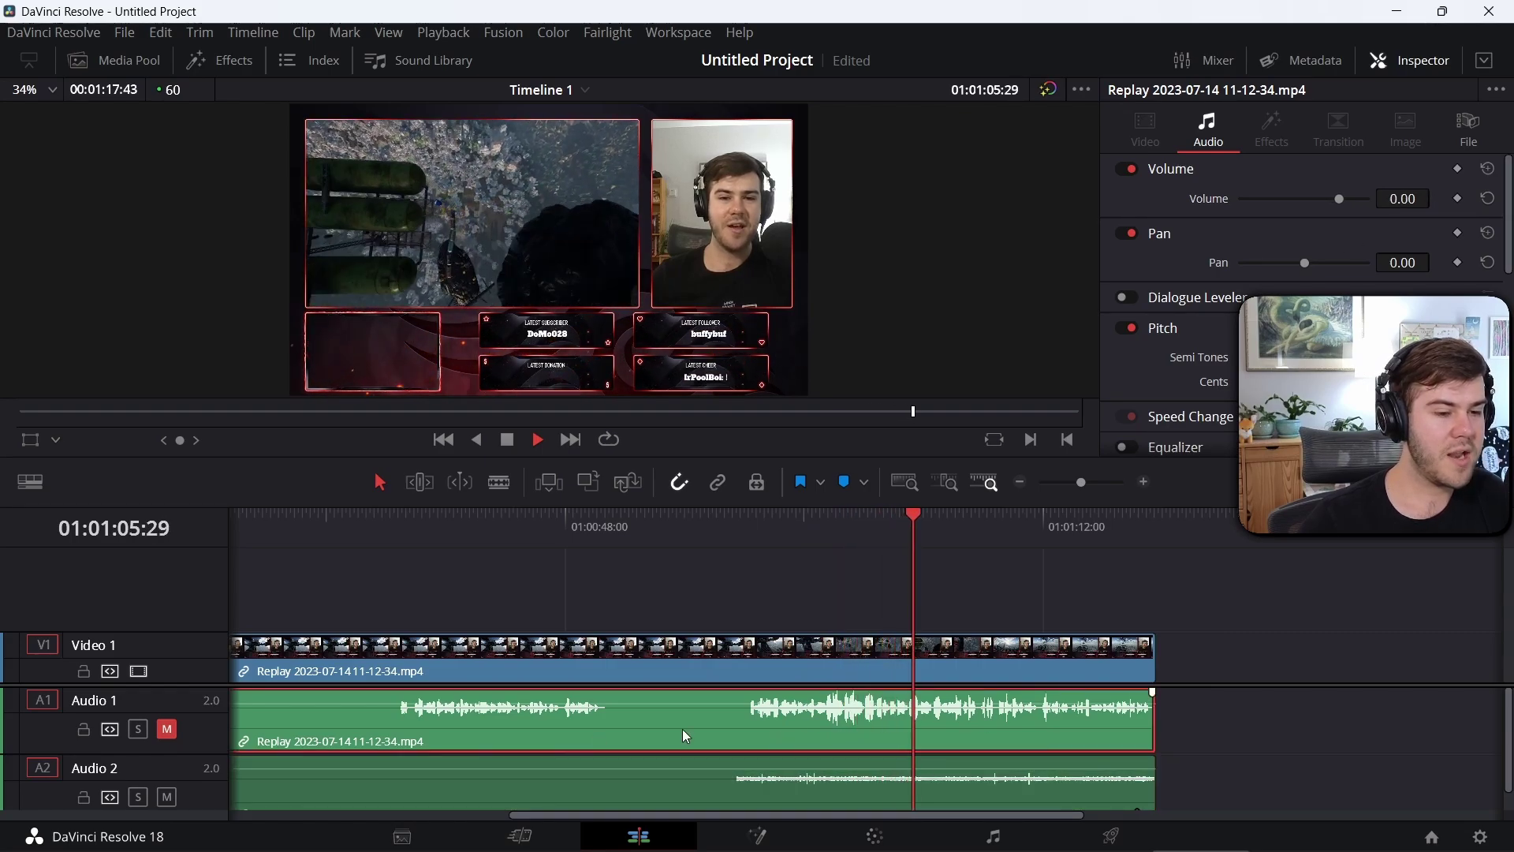
# Compare the tracks by toggling their mutes, leaving Audio 1 and Audio 2 unmuted.
pyautogui.click(167, 797)
pyautogui.click(166, 729)
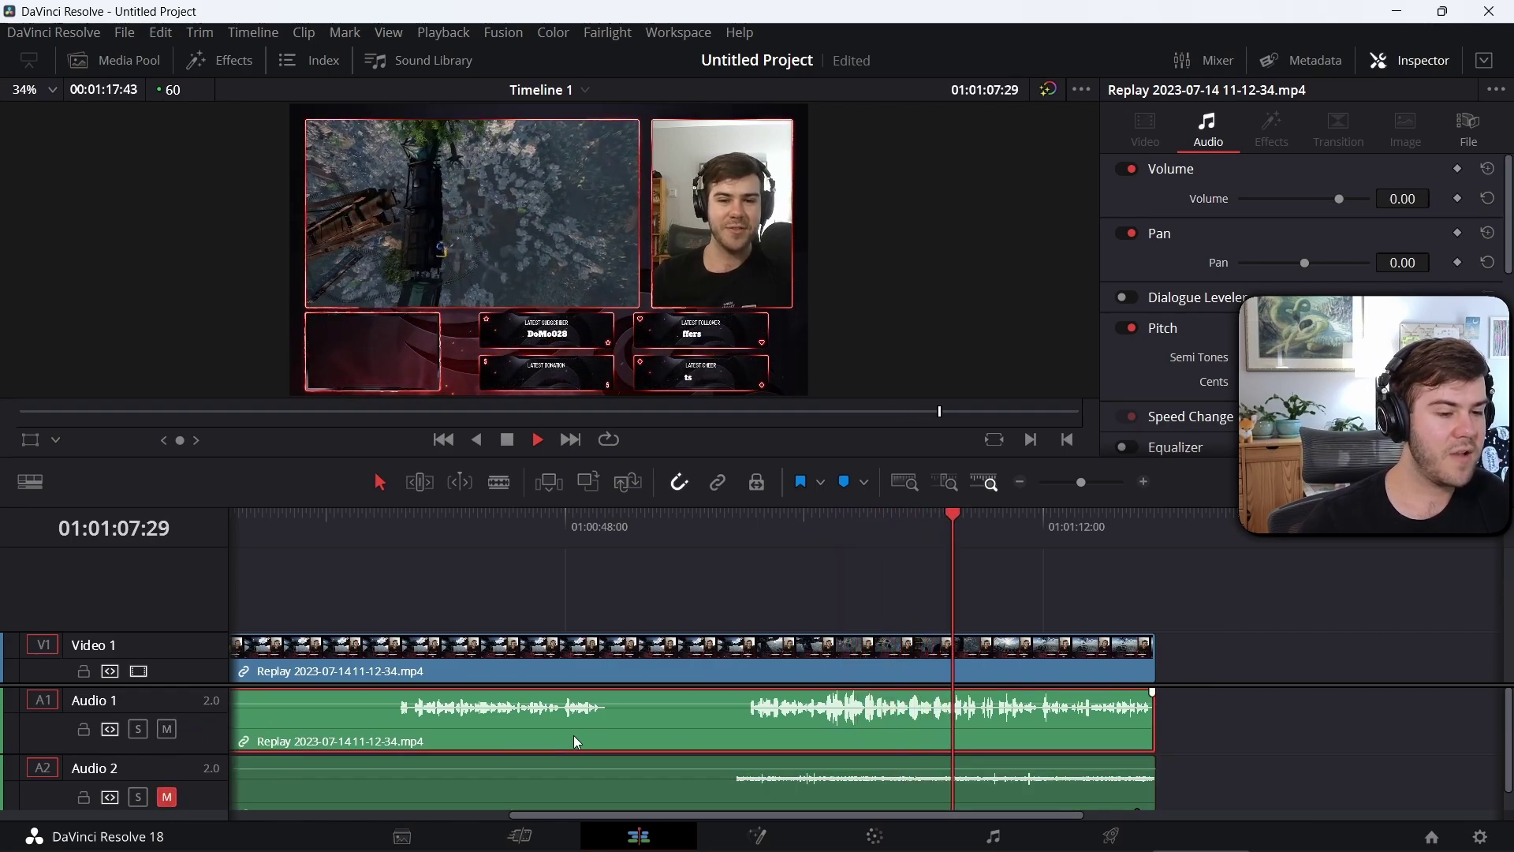
pyautogui.click(166, 728)
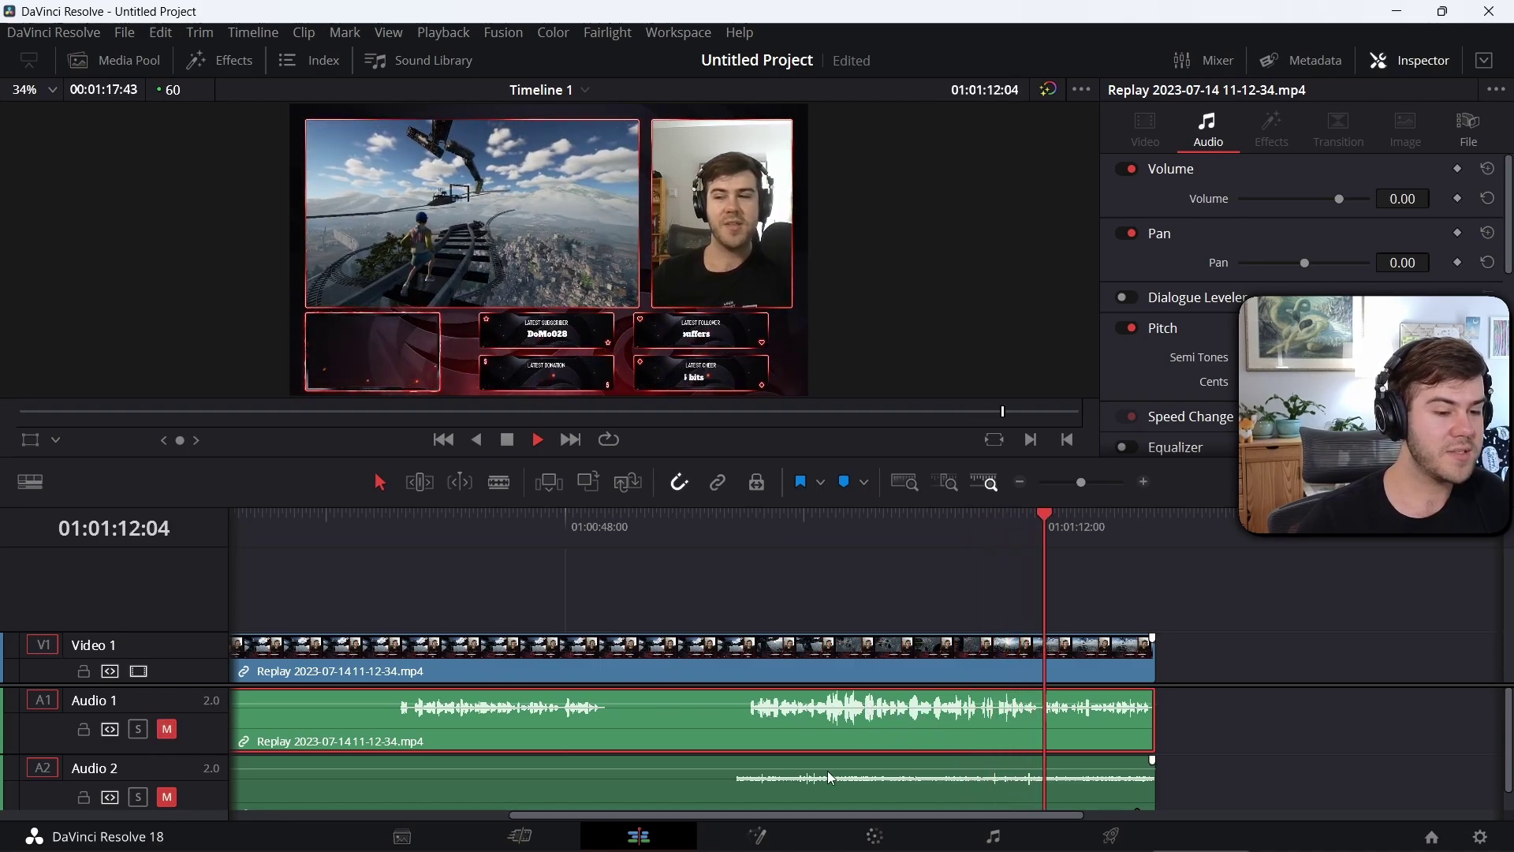
pyautogui.click(755, 799)
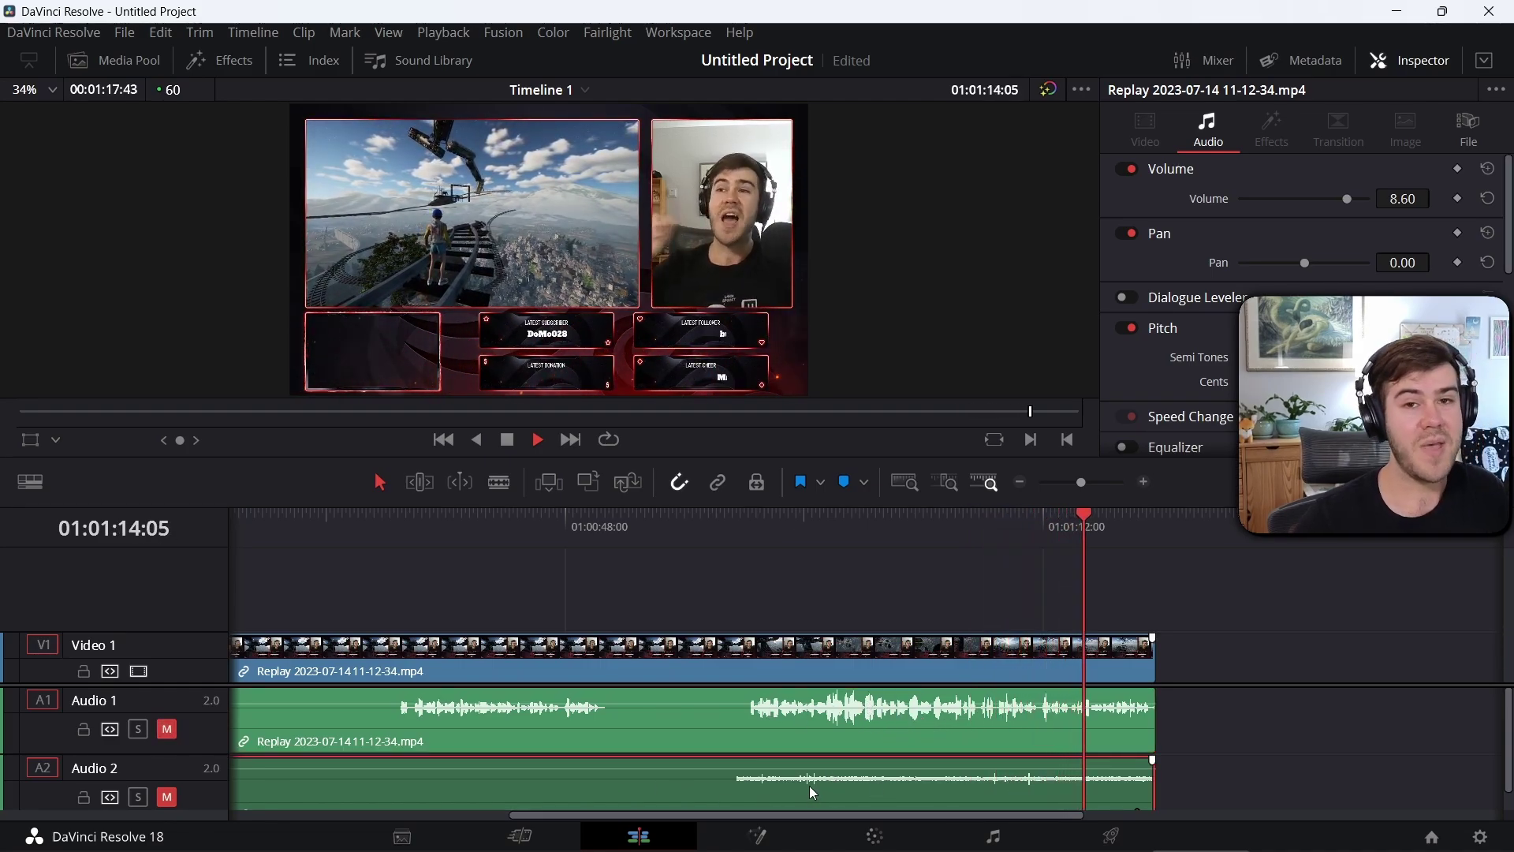
pyautogui.click(836, 599)
pyautogui.click(166, 728)
pyautogui.click(167, 796)
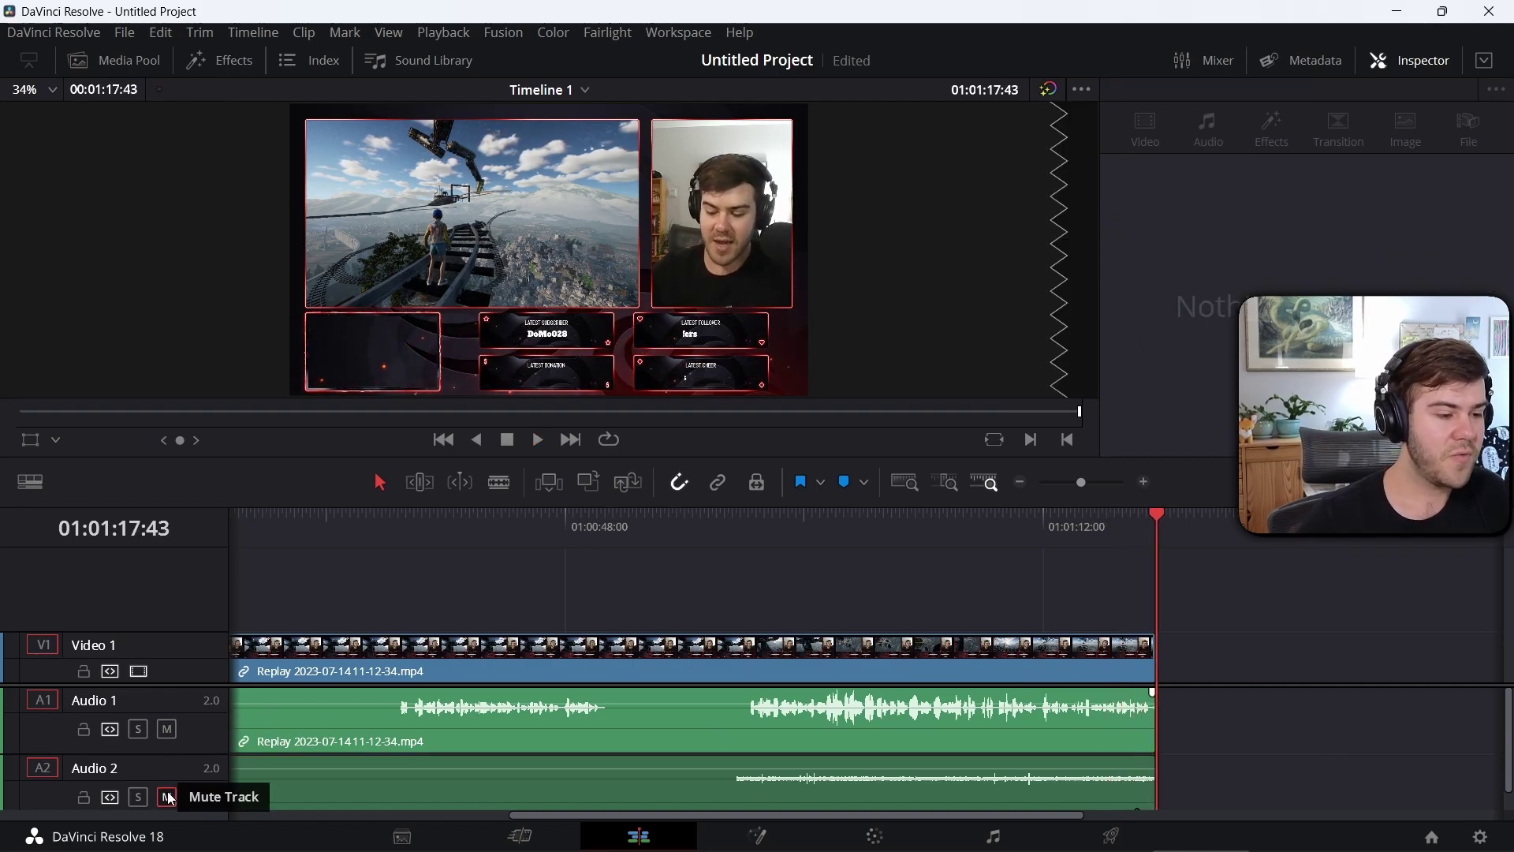
# Ripple-trim the clip's start at the playhead to 00:00:20:32, review it, and go to Deliver.
pyautogui.moveTo(568, 541); pyautogui.dragTo(747, 543)
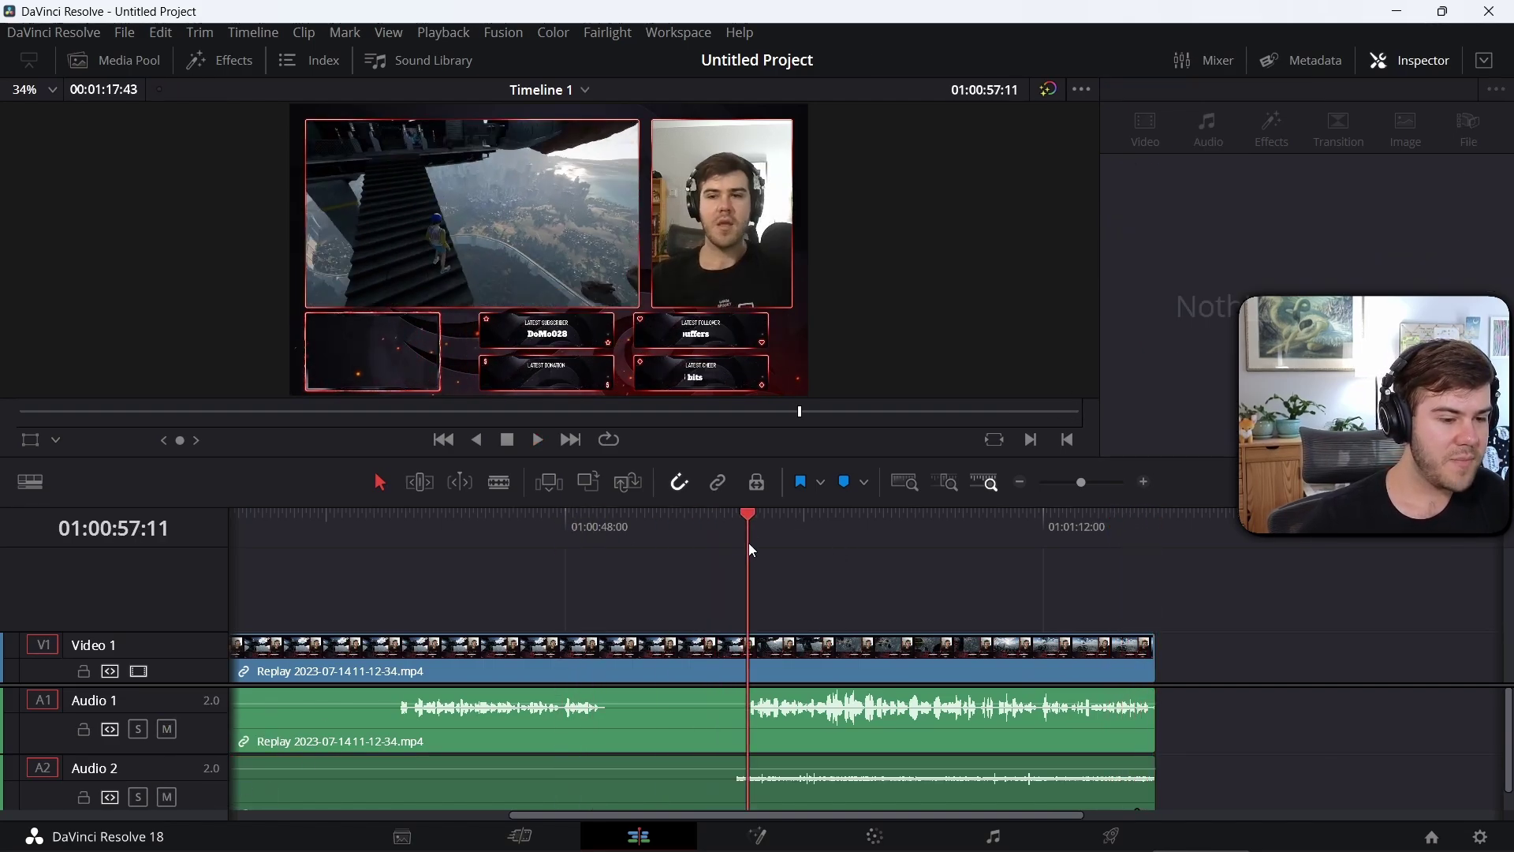
pyautogui.hotkey('ctrl', 'shift', '[')
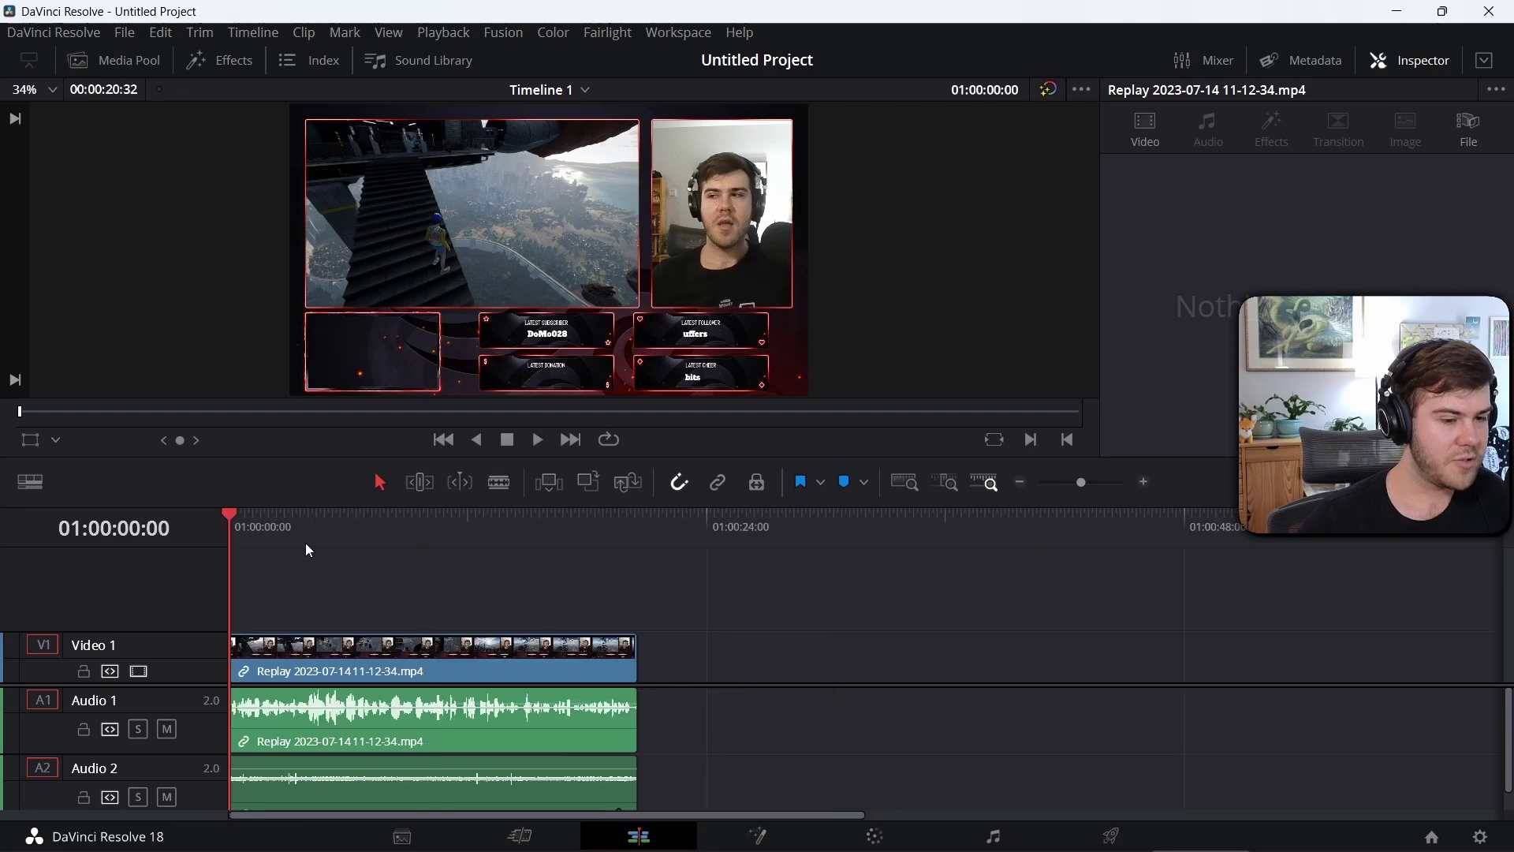
pyautogui.press('space')
pyautogui.moveTo(441, 541); pyautogui.dragTo(443, 554)
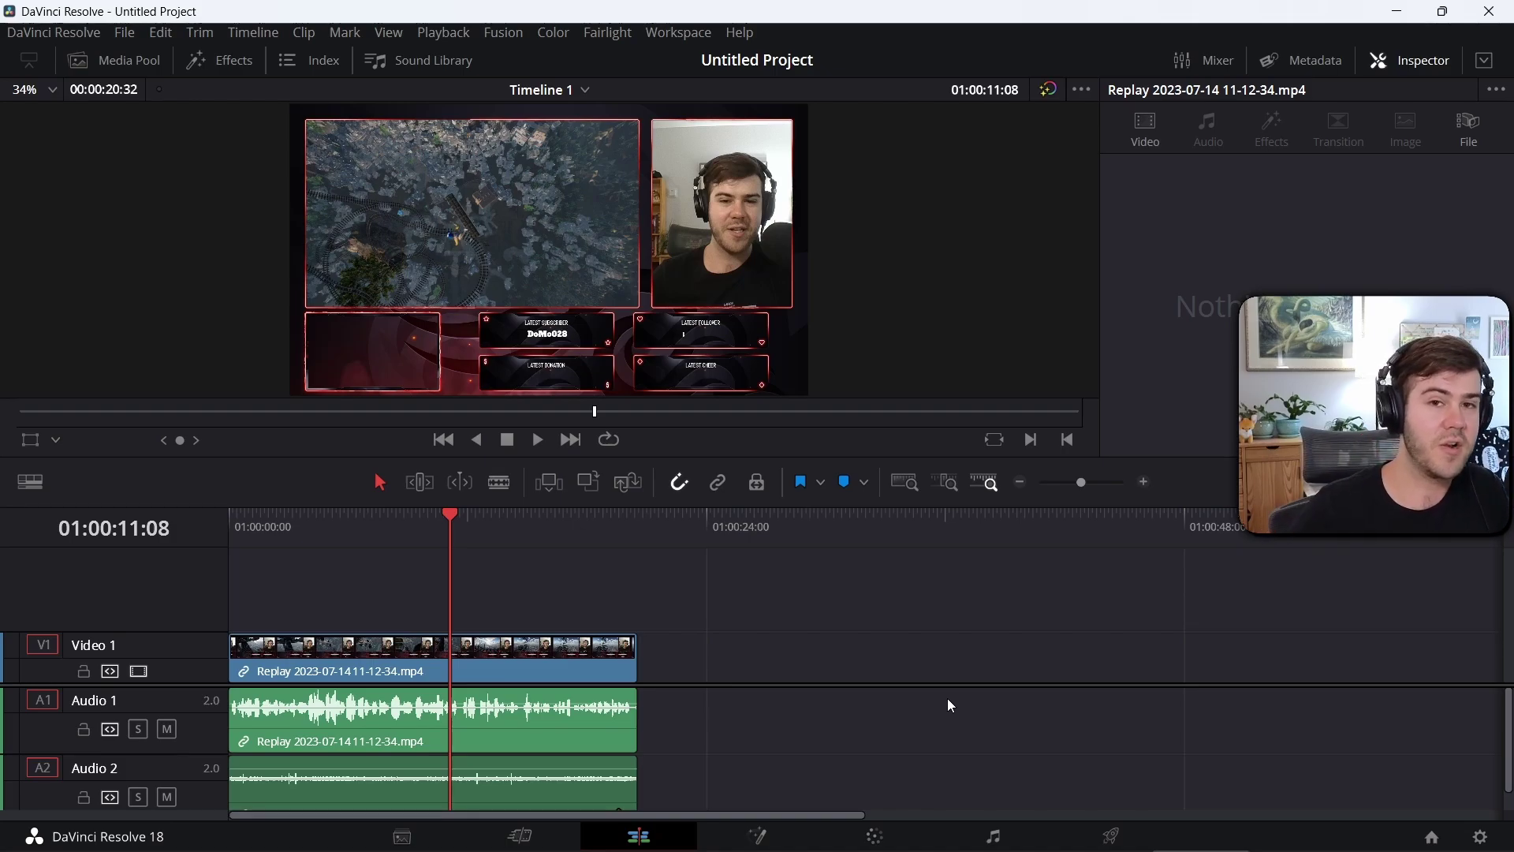
pyautogui.click(1113, 838)
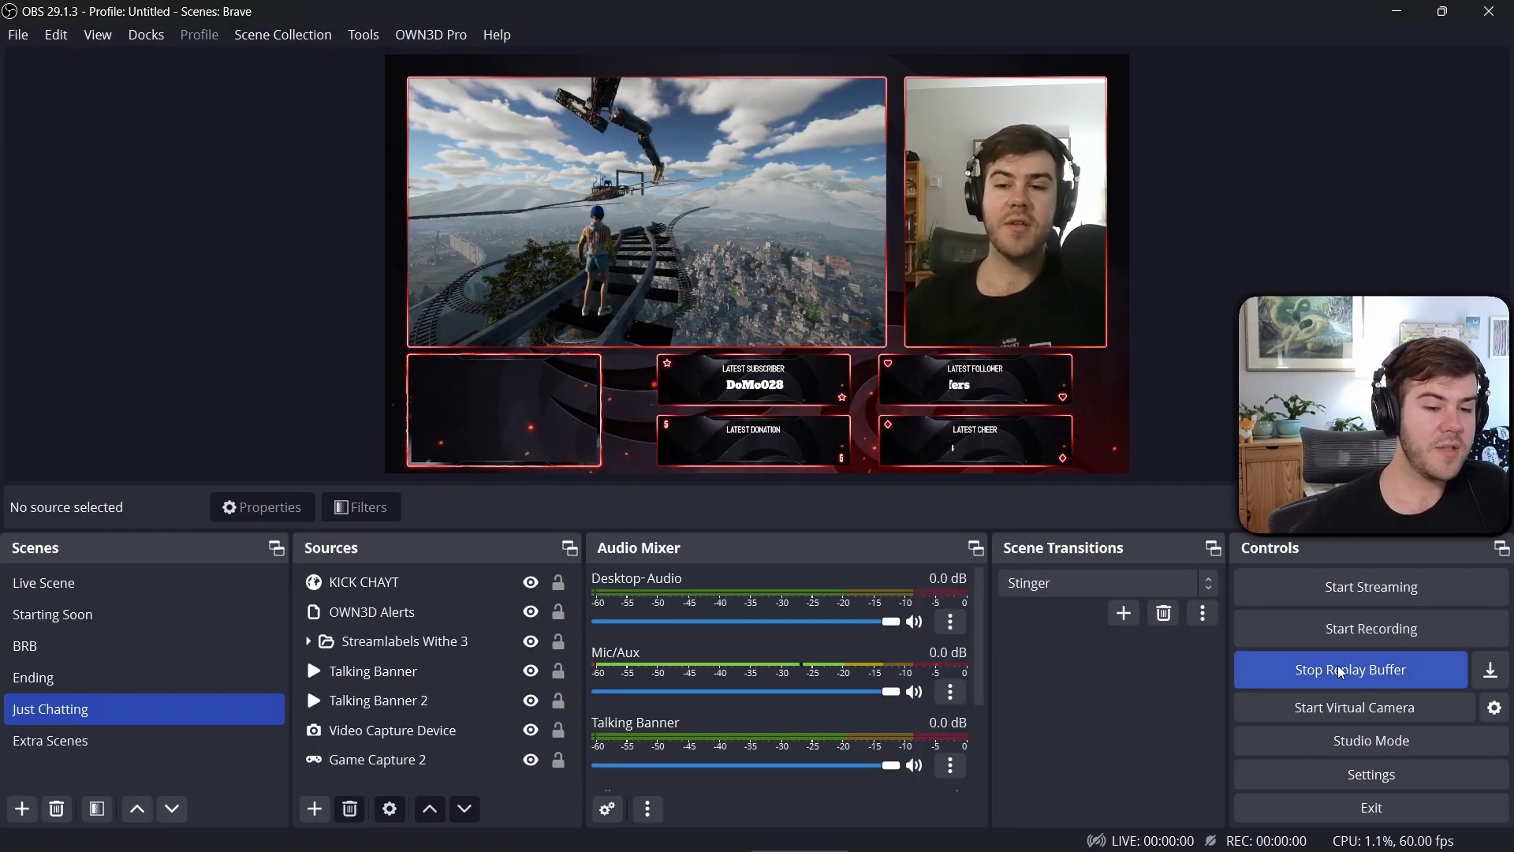
# Stop the OBS replay buffer with Stop Replay Buffer in Controls.
pyautogui.click(1298, 680)
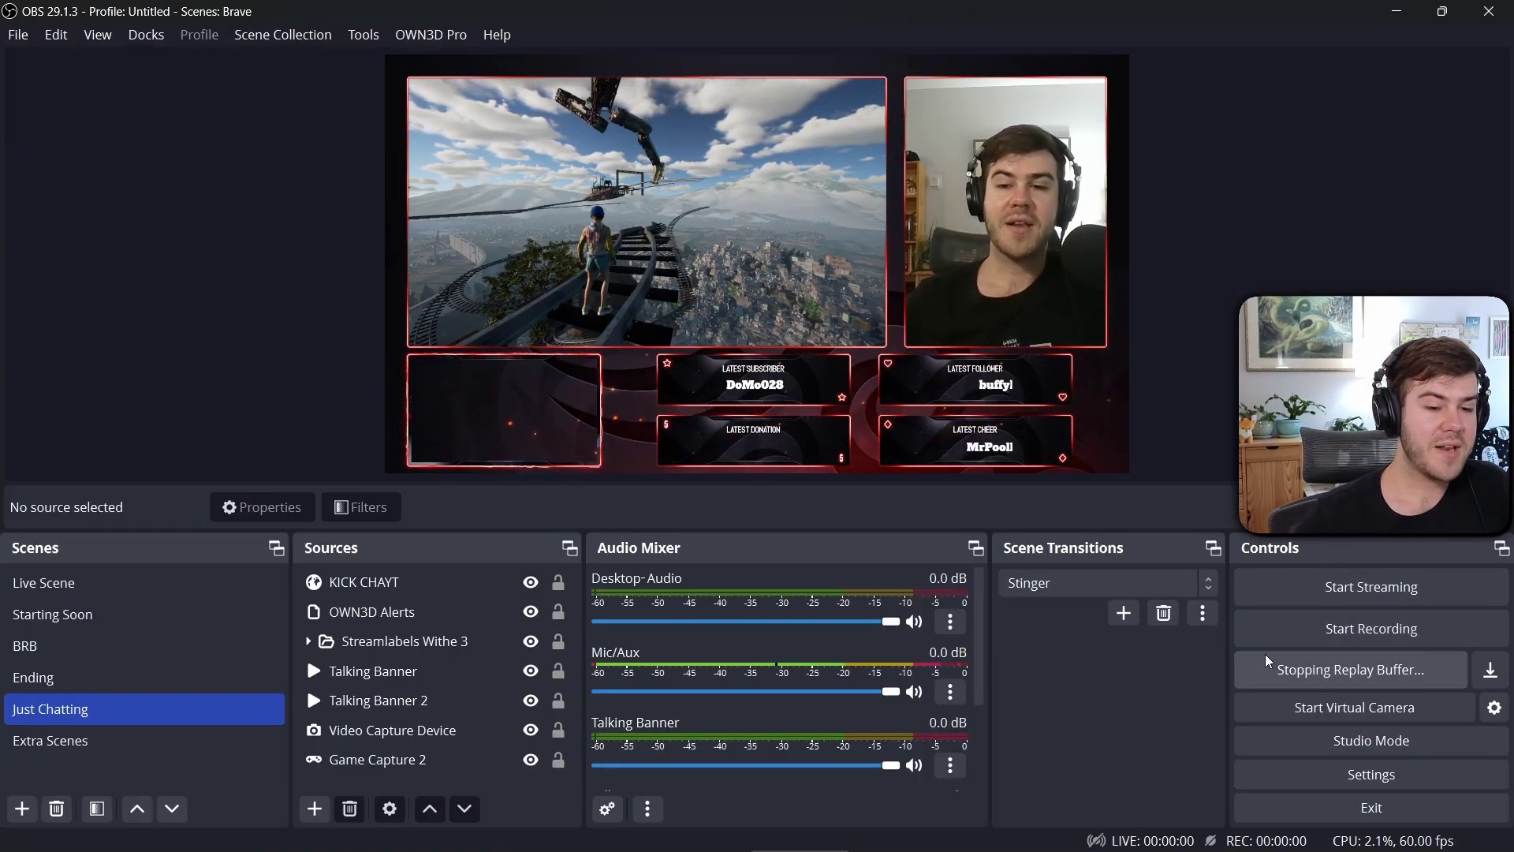